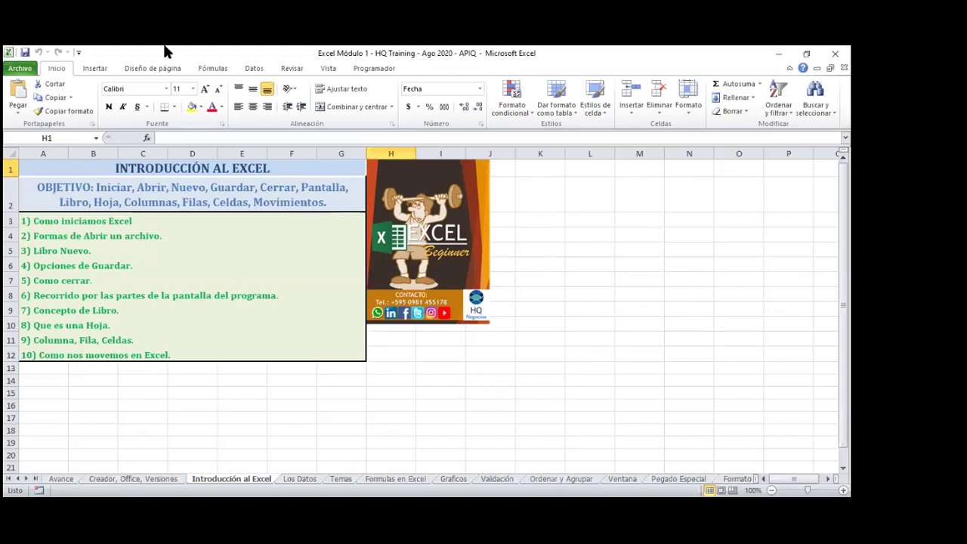
Show the Información page in Backstage for the 'Excel Módulo 1 - HQ Training - Ago 2020 - APIQ' workbook.
{"action": "left_click", "coordinate": [15, 70]}
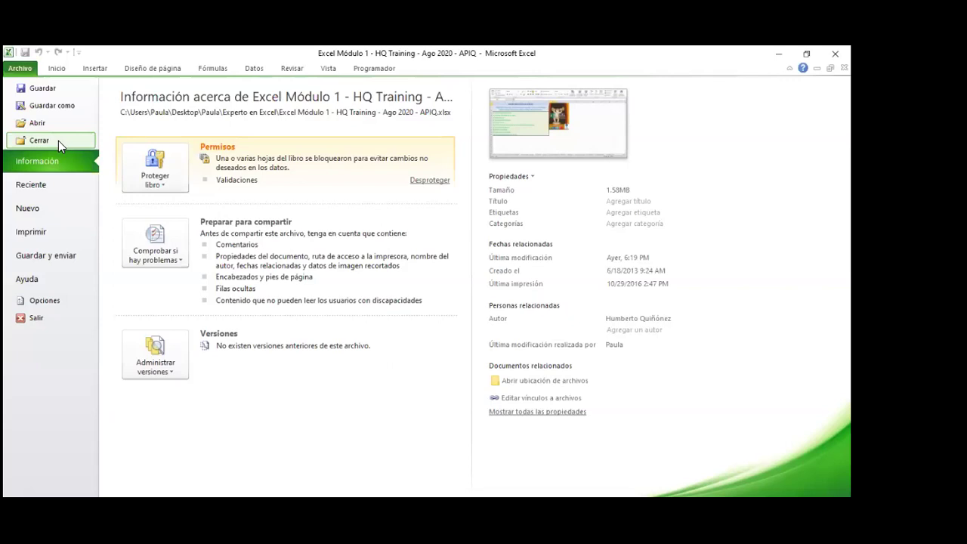
Leave Backstage through the Inicio tab and return to the 'Introducción al Excel' sheet.
{"action": "left_click", "coordinate": [61, 68]}
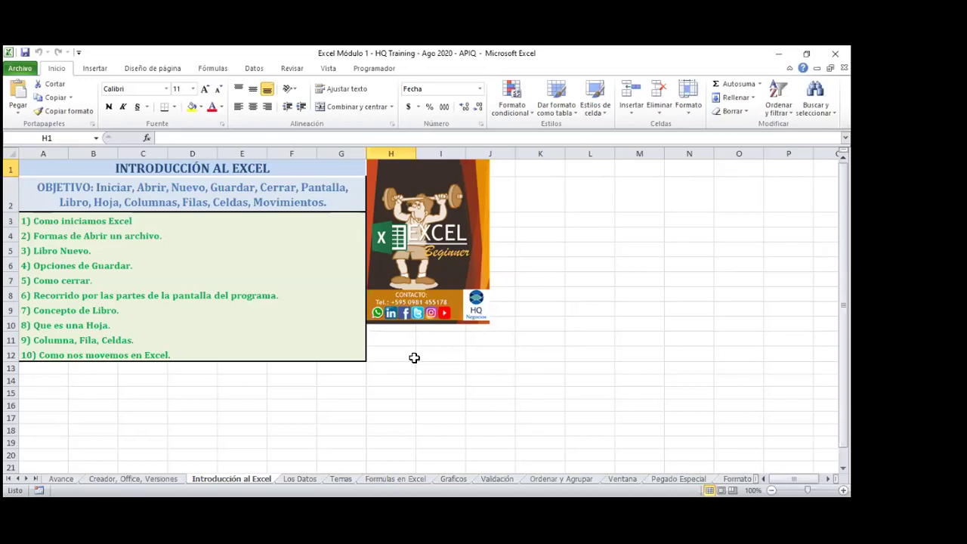
Reopen the Archivo Backstage view at the Información page.
{"action": "left_click", "coordinate": [27, 72]}
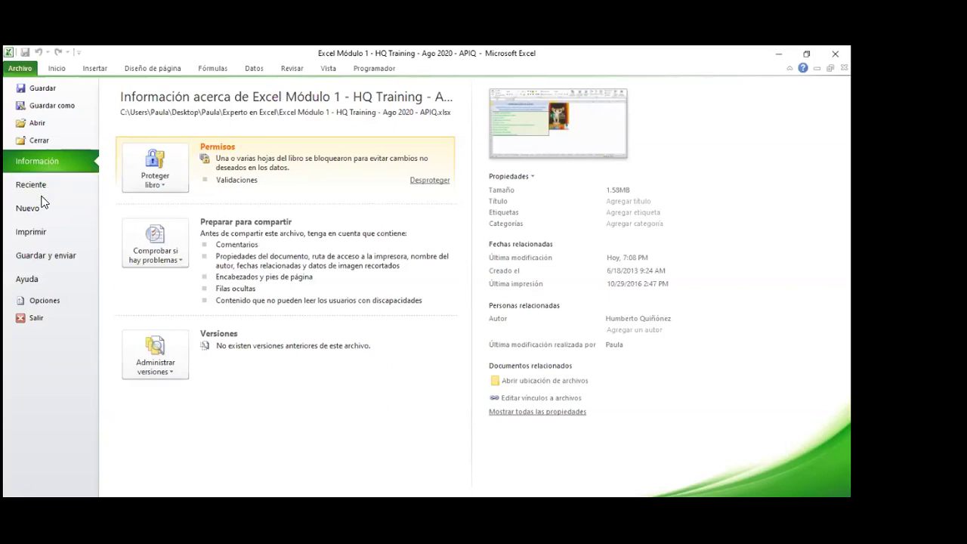
Browse the Reciente list, then the Nuevo page with its templates and Libro en blanco.
{"action": "left_click", "coordinate": [40, 185]}
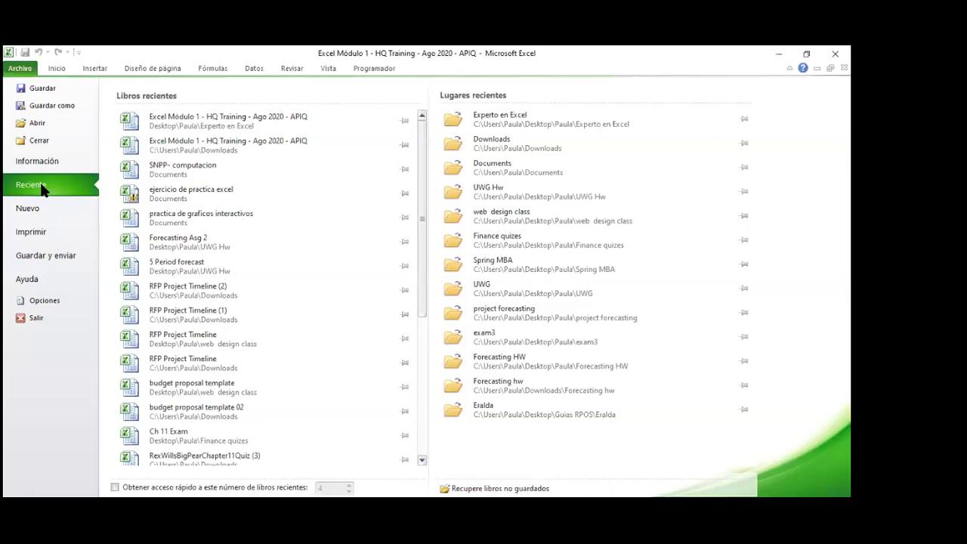
{"action": "left_click", "coordinate": [43, 213]}
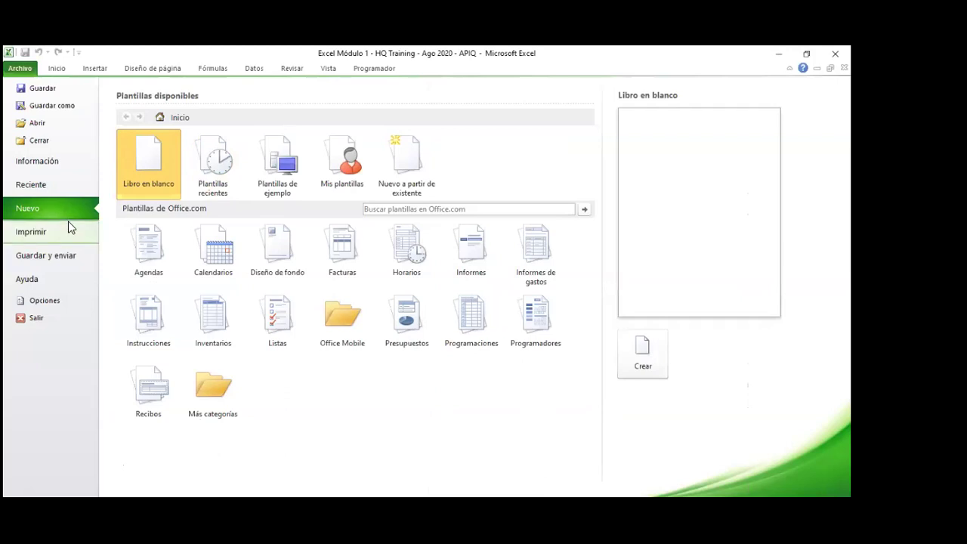
Show the Imprimir page with print settings and a preview of the sheet.
{"action": "left_click", "coordinate": [69, 227]}
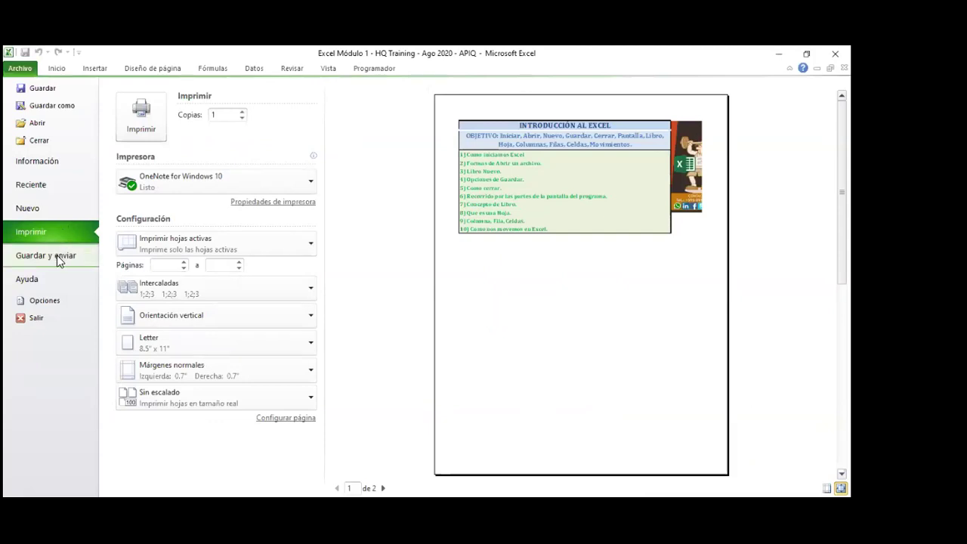
Show the Guardar y enviar page with e-mail, PDF and XPS sending options.
{"action": "left_click", "coordinate": [57, 254]}
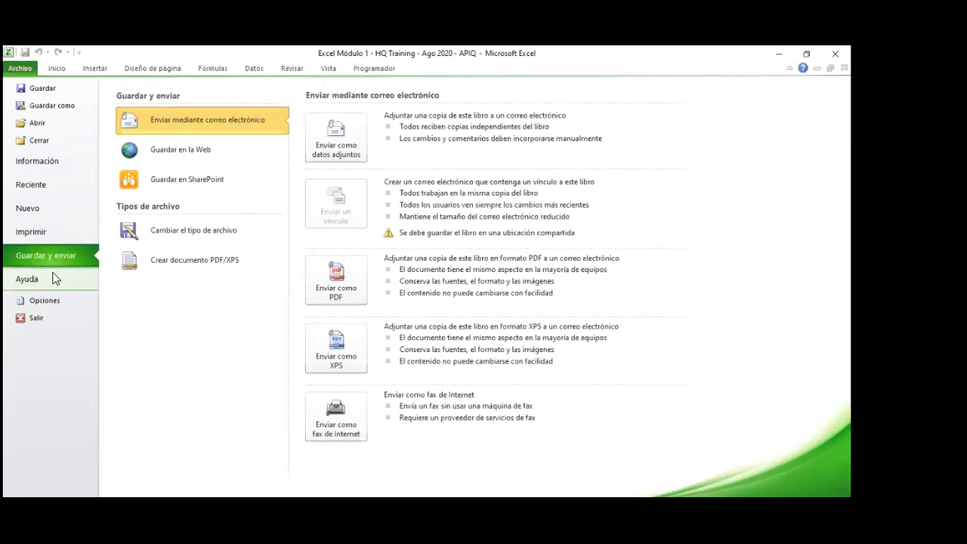
Show the Ayuda page with support resources, product activation and version details.
{"action": "left_click", "coordinate": [54, 279]}
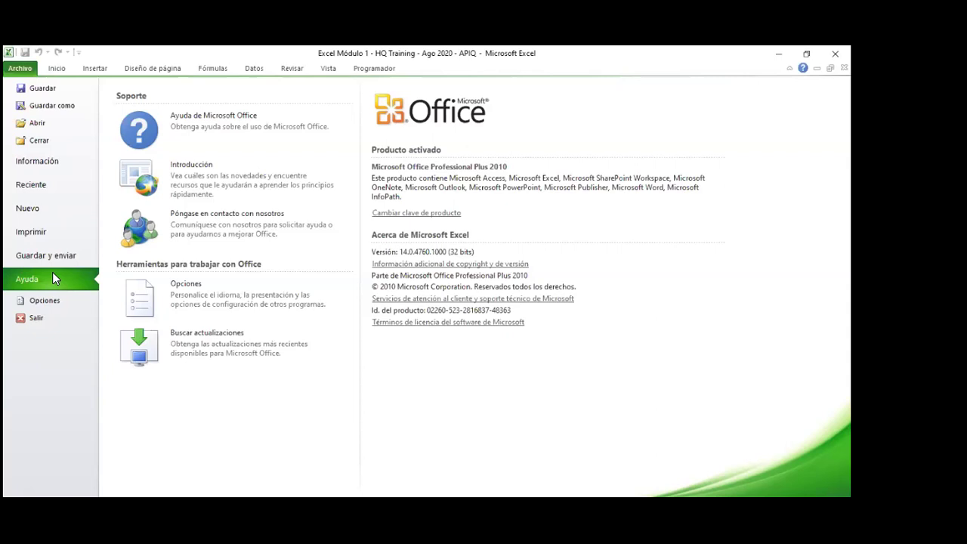
Open Opciones de Excel at General settings: font size 11, 3 sheets per new workbook.
{"action": "left_click", "coordinate": [54, 304]}
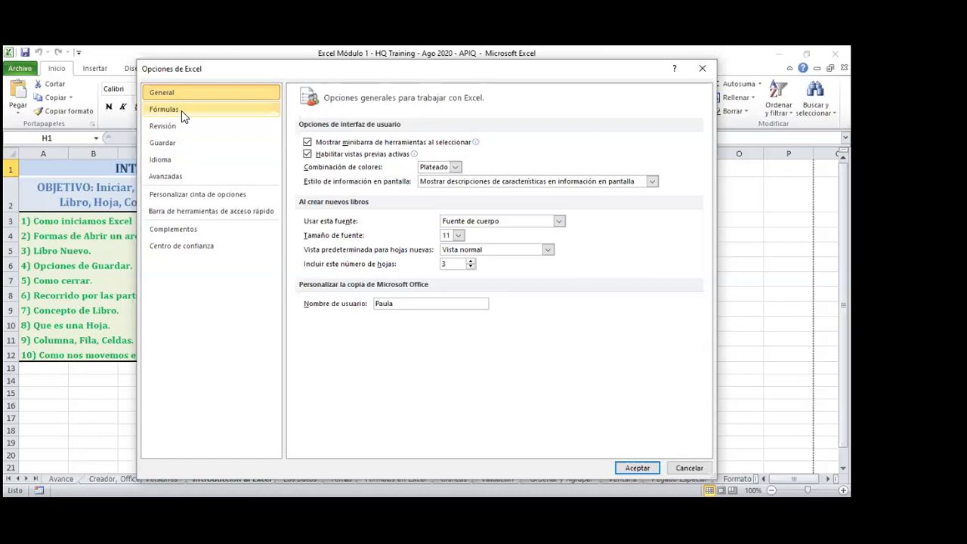
Cancel Opciones de Excel, glance at Información, and return to the Introducción al Excel sheet.
{"action": "left_click", "coordinate": [685, 469]}
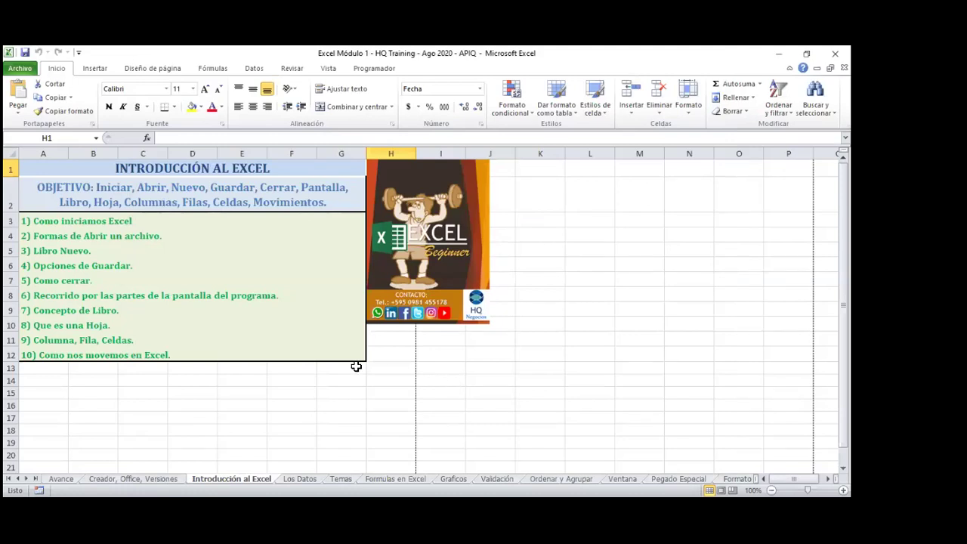
{"action": "left_click", "coordinate": [23, 70]}
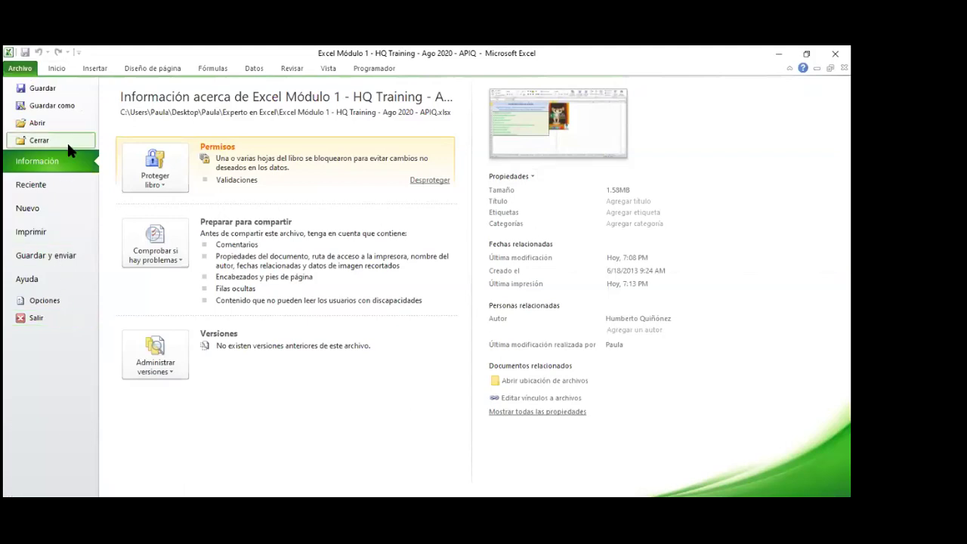
{"action": "left_click", "coordinate": [58, 69]}
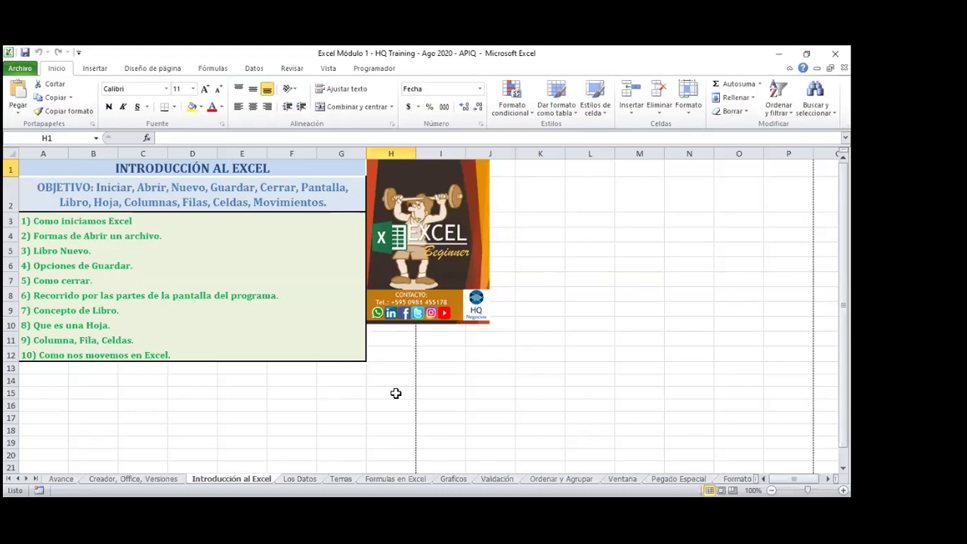
{"action": "scroll", "coordinate": [396, 393], "scroll_direction": "down", "scroll_amount": 2}
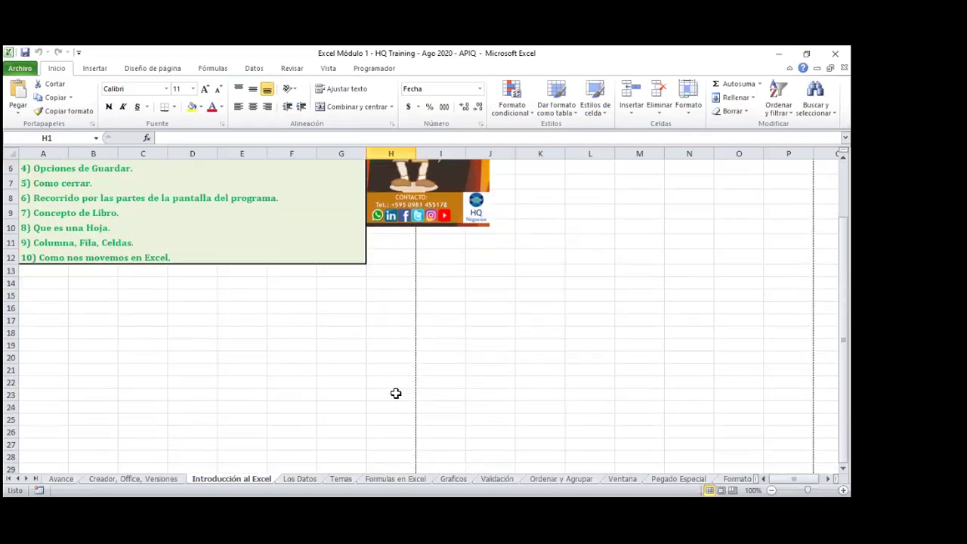
{"action": "scroll", "coordinate": [396, 393], "scroll_direction": "up", "scroll_amount": 2}
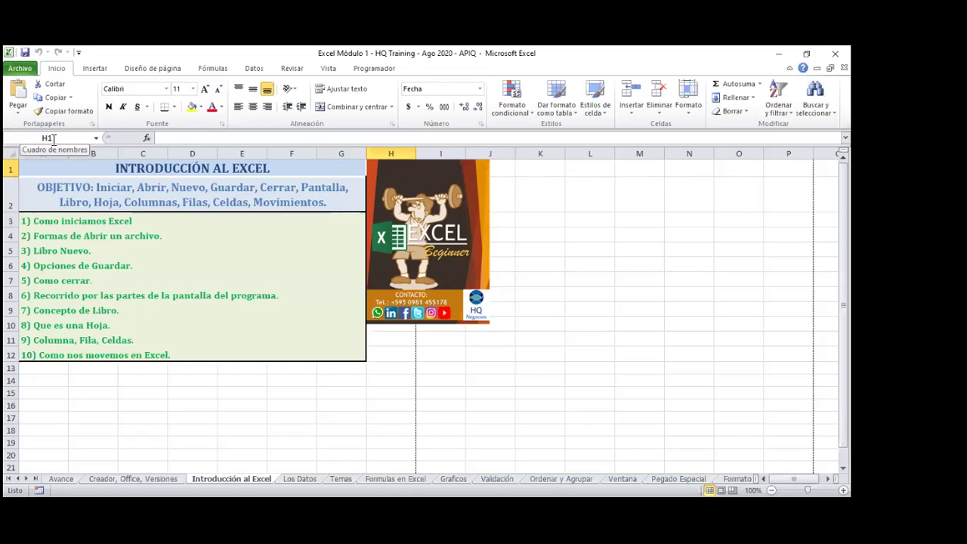
{"action": "left_click", "coordinate": [244, 153]}
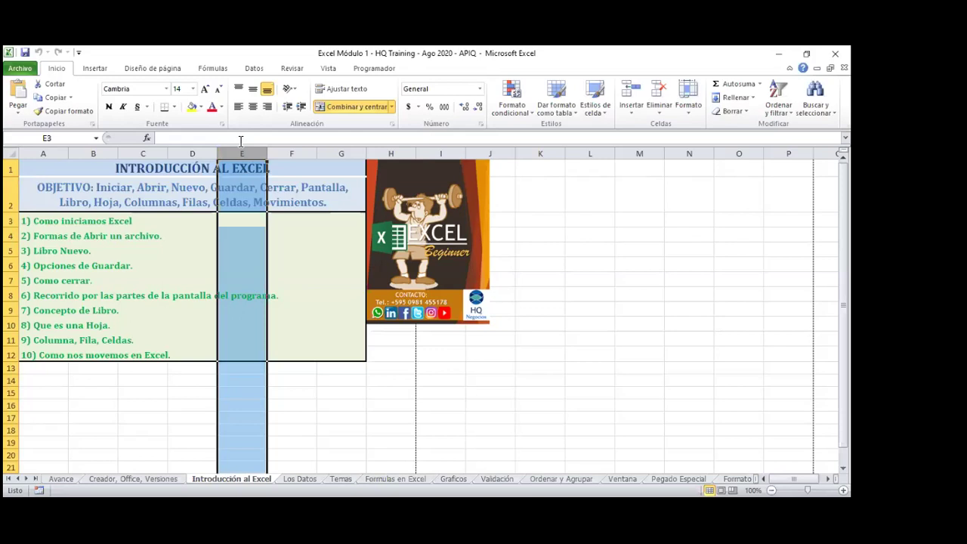
{"action": "left_click", "coordinate": [237, 170]}
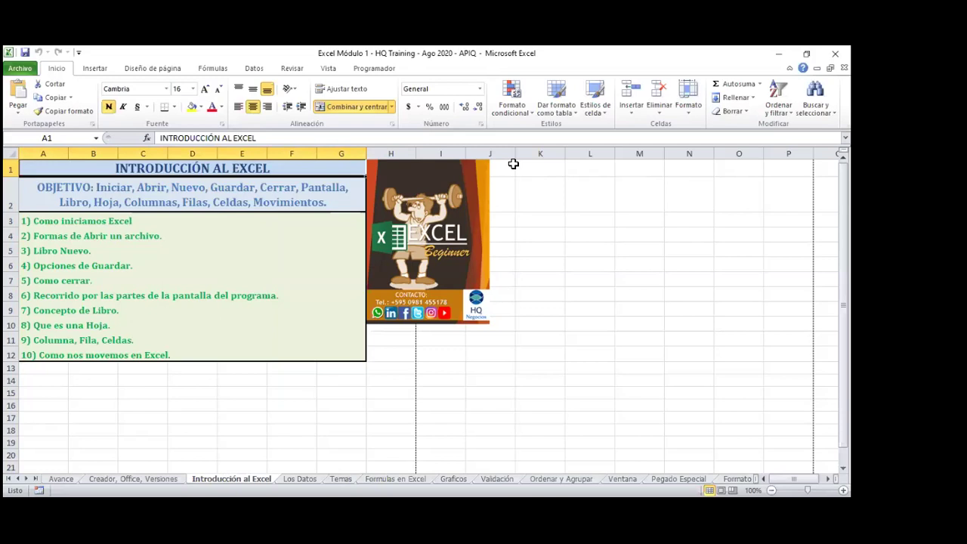
{"action": "left_click", "coordinate": [193, 331]}
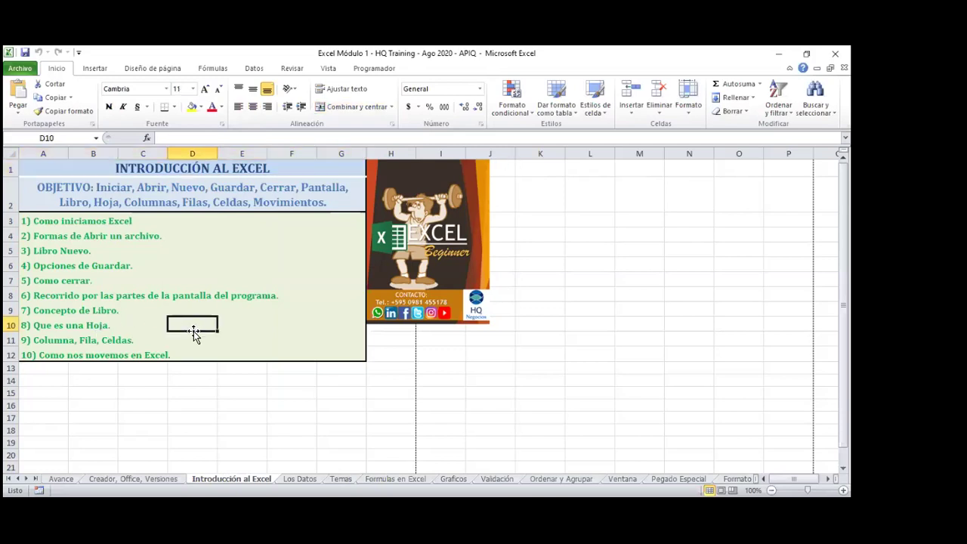
{"action": "left_click", "coordinate": [245, 326]}
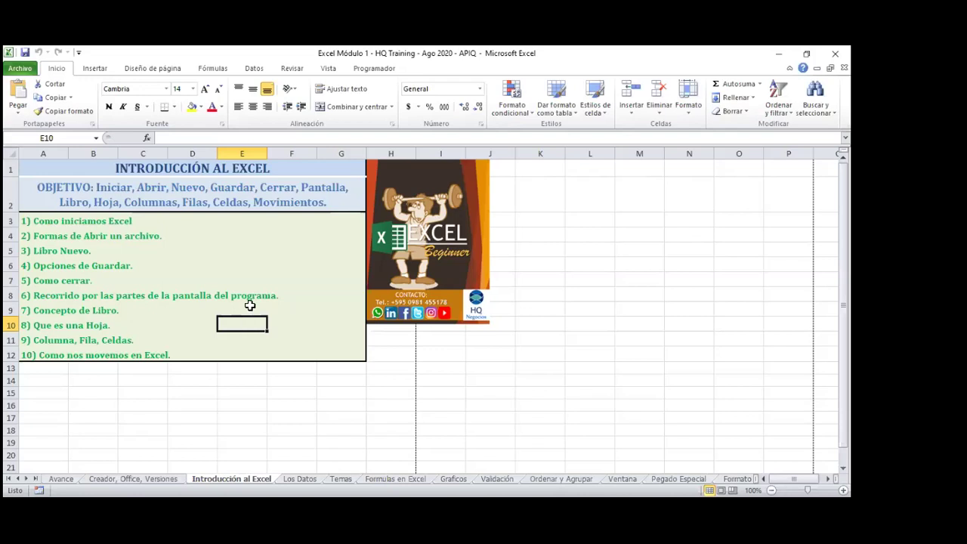
{"action": "left_click", "coordinate": [96, 139]}
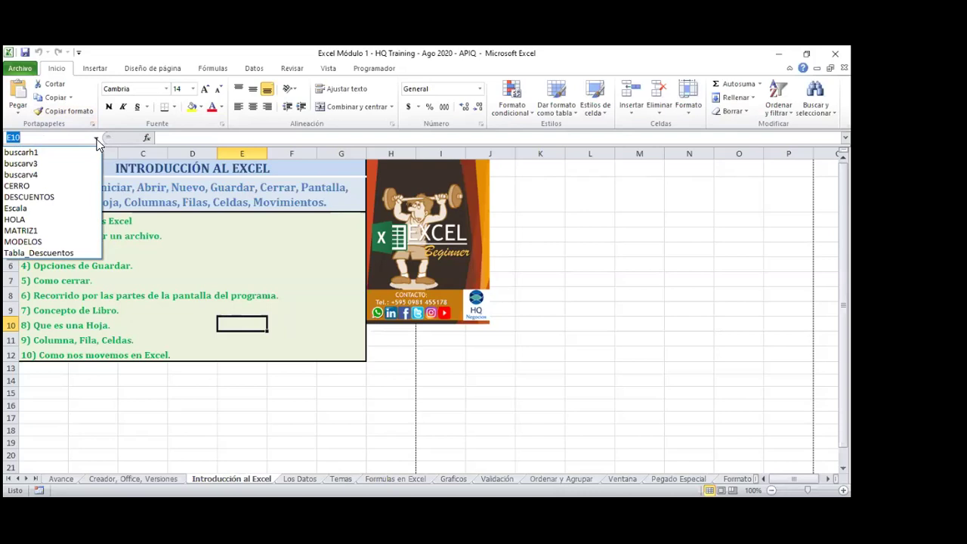
{"action": "left_click", "coordinate": [96, 139]}
{"action": "left_click", "coordinate": [96, 139]}
{"action": "left_click", "coordinate": [97, 142]}
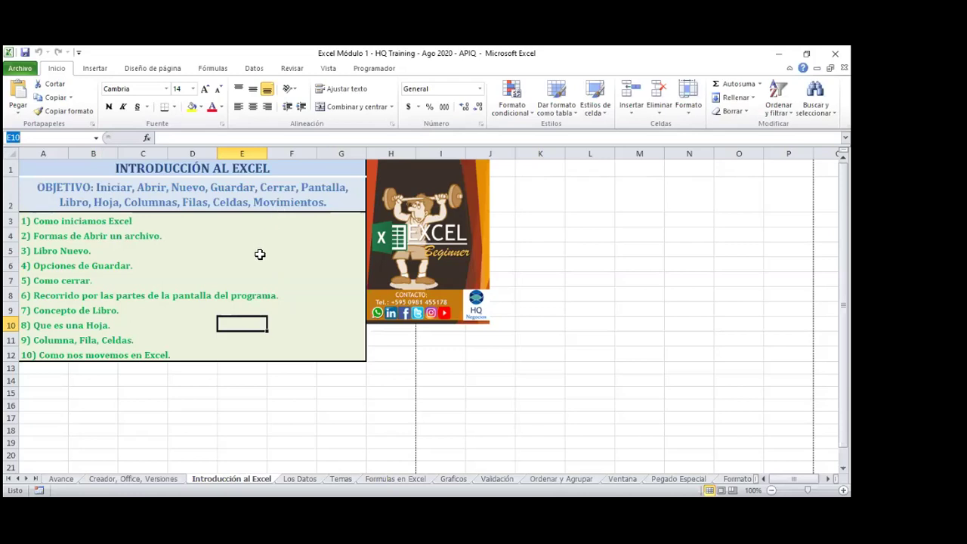
Open Insertar función for E10 and browse its categories, with recent functions like VNA and PAGO.
{"action": "left_click", "coordinate": [151, 139]}
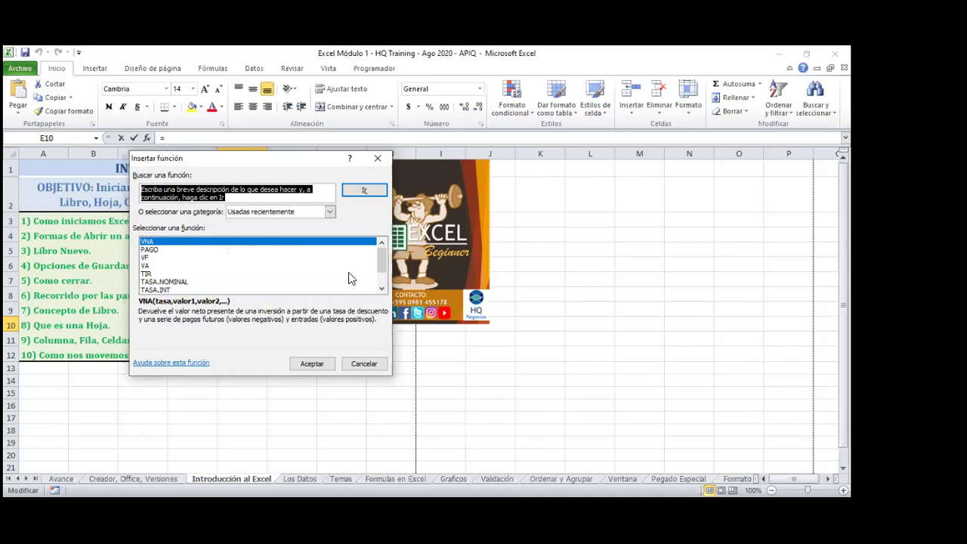
{"action": "left_click_drag", "start_coordinate": [380, 272], "coordinate": [383, 266]}
{"action": "left_click", "coordinate": [328, 213]}
{"action": "left_click_drag", "start_coordinate": [330, 247], "coordinate": [330, 236]}
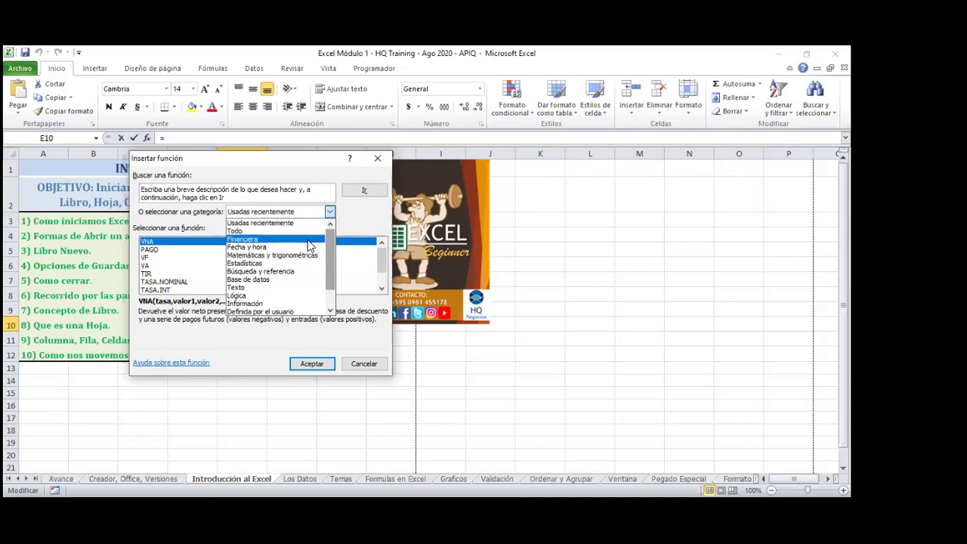
Filter the Insertar función list to Financiera and select DURACION to see its syntax.
{"action": "left_click", "coordinate": [251, 240]}
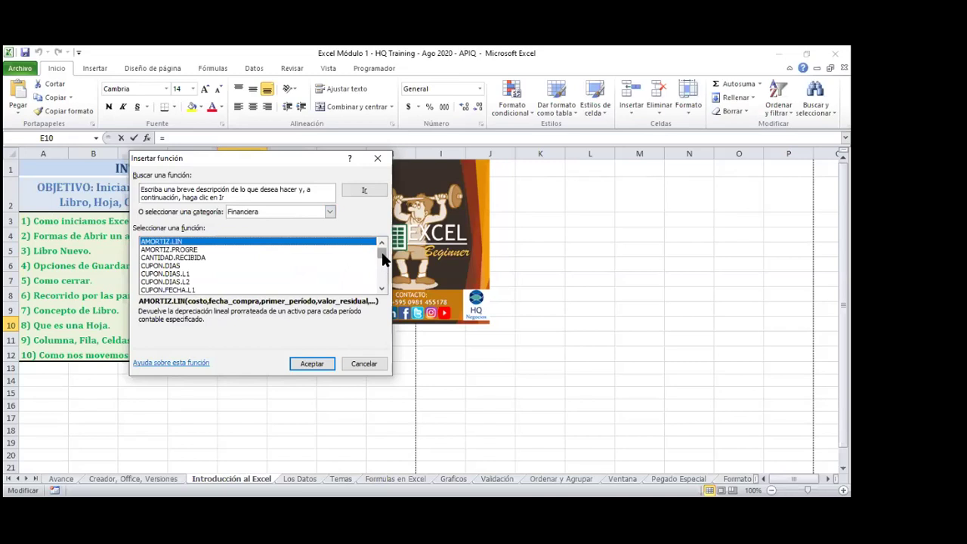
{"action": "mouse_move", "coordinate": [382, 258]}
{"action": "left_mouse_down"}
{"action": "mouse_move", "coordinate": [383, 280]}
{"action": "mouse_move", "coordinate": [383, 254]}
{"action": "left_mouse_up"}
{"action": "left_click_drag", "start_coordinate": [383, 254], "coordinate": [383, 259]}
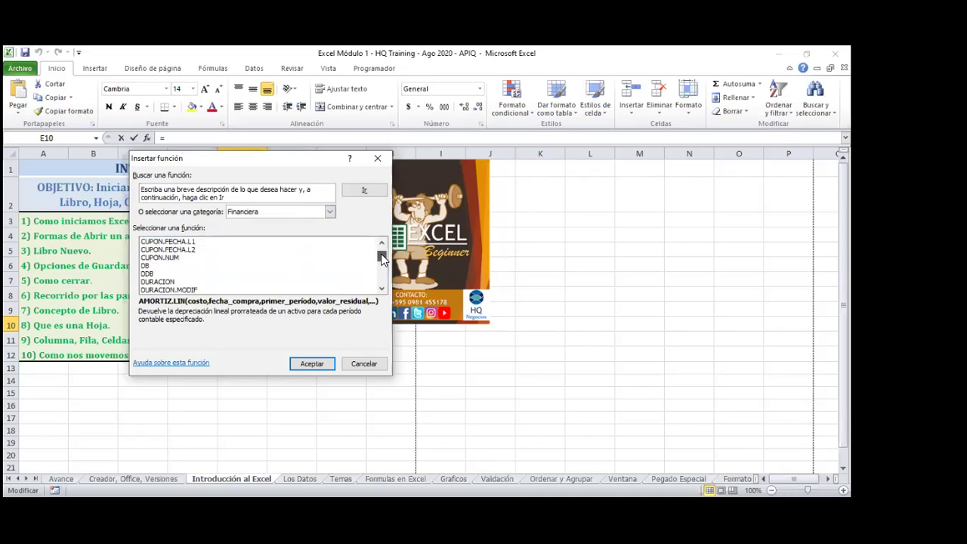
{"action": "left_click_drag", "start_coordinate": [383, 259], "coordinate": [382, 260]}
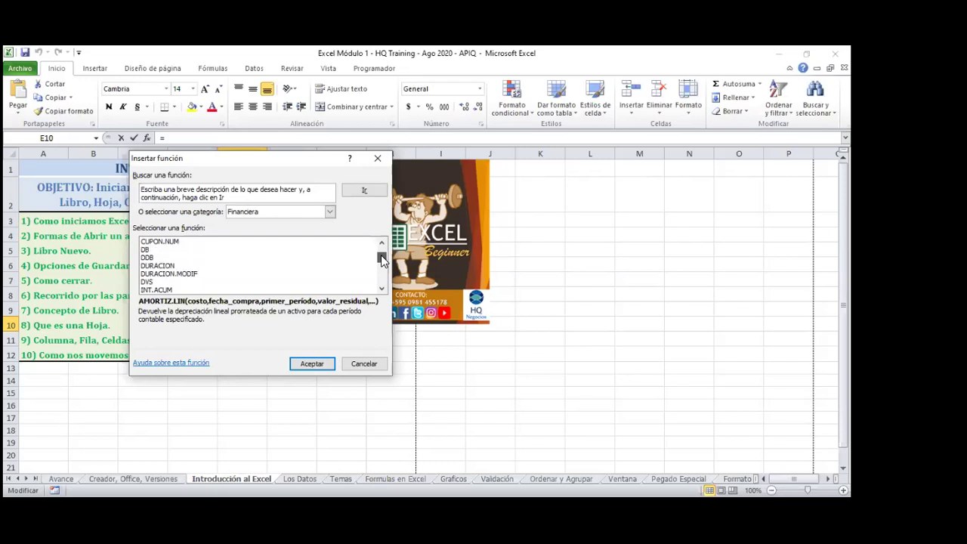
{"action": "left_click", "coordinate": [157, 266]}
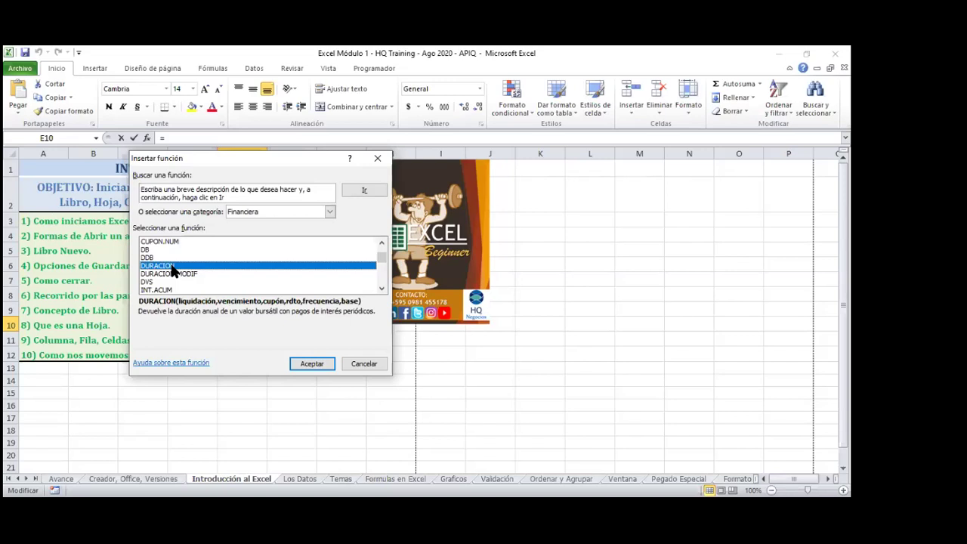
Browse the Matemáticas y trigonométricas functions, view AGREGAR, then cancel the dialog without inserting anything.
{"action": "left_click", "coordinate": [329, 211]}
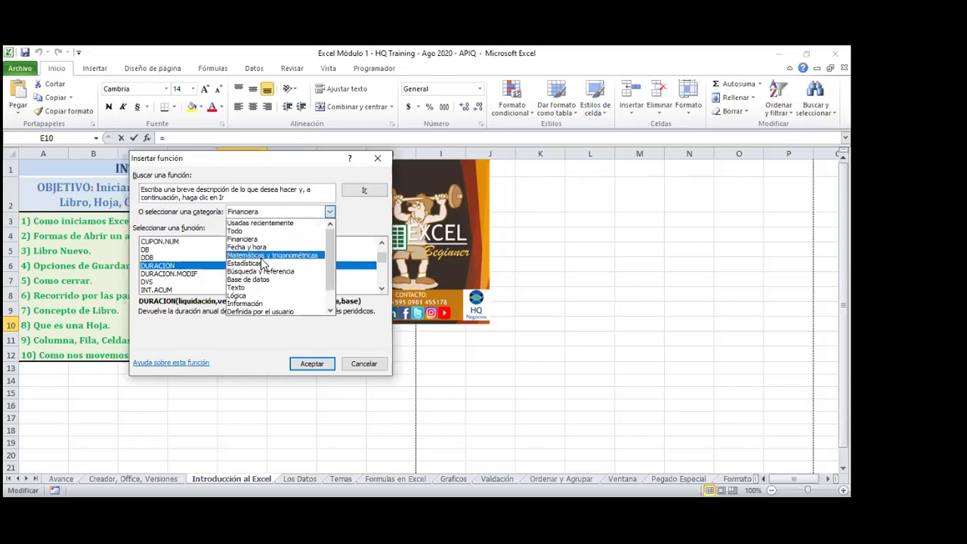
{"action": "left_click", "coordinate": [261, 257]}
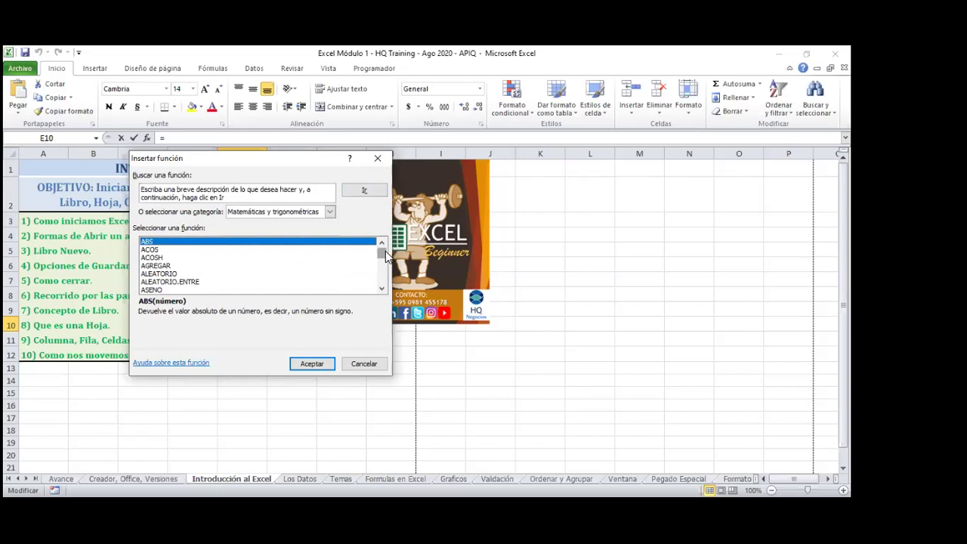
{"action": "mouse_move", "coordinate": [382, 257]}
{"action": "left_mouse_down"}
{"action": "mouse_move", "coordinate": [381, 269]}
{"action": "mouse_move", "coordinate": [382, 257]}
{"action": "left_mouse_up"}
{"action": "left_click", "coordinate": [189, 267]}
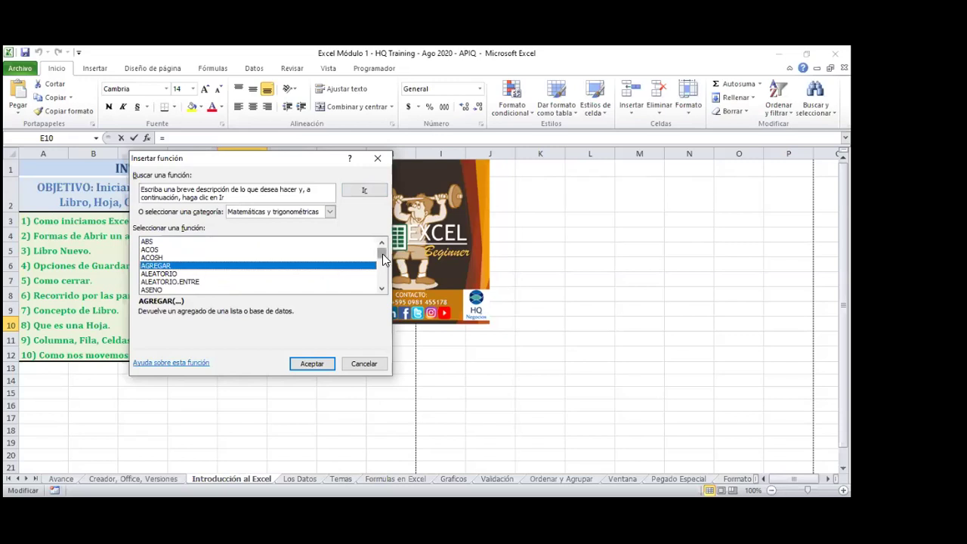
{"action": "mouse_move", "coordinate": [383, 258]}
{"action": "left_mouse_down"}
{"action": "mouse_move", "coordinate": [384, 272]}
{"action": "mouse_move", "coordinate": [383, 257]}
{"action": "left_mouse_up"}
{"action": "key", "text": "Escape"}
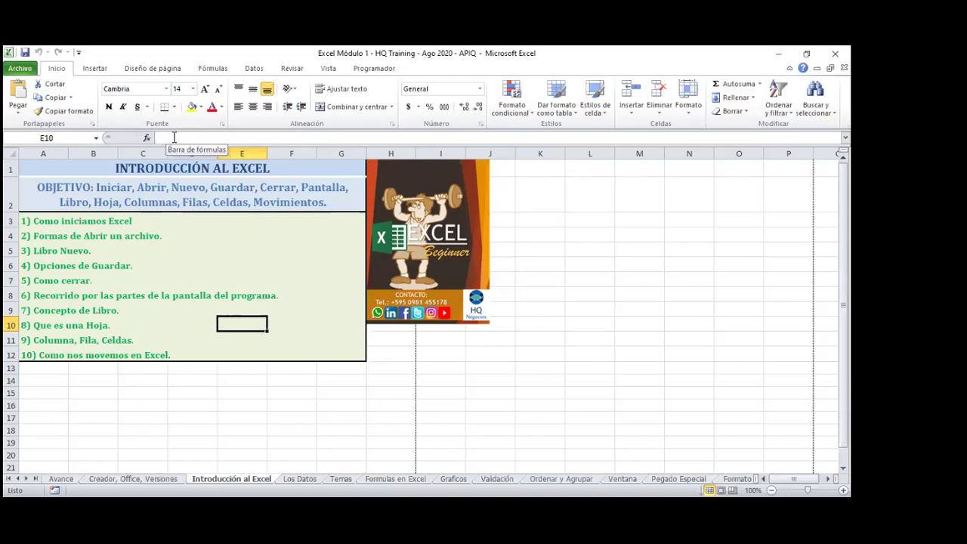
{"action": "left_click", "coordinate": [147, 138]}
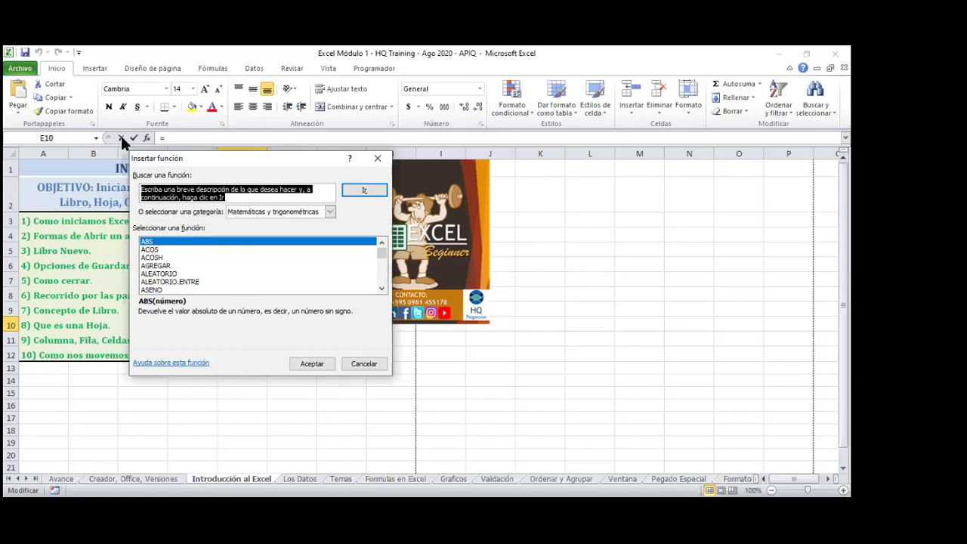
{"action": "left_click", "coordinate": [121, 138]}
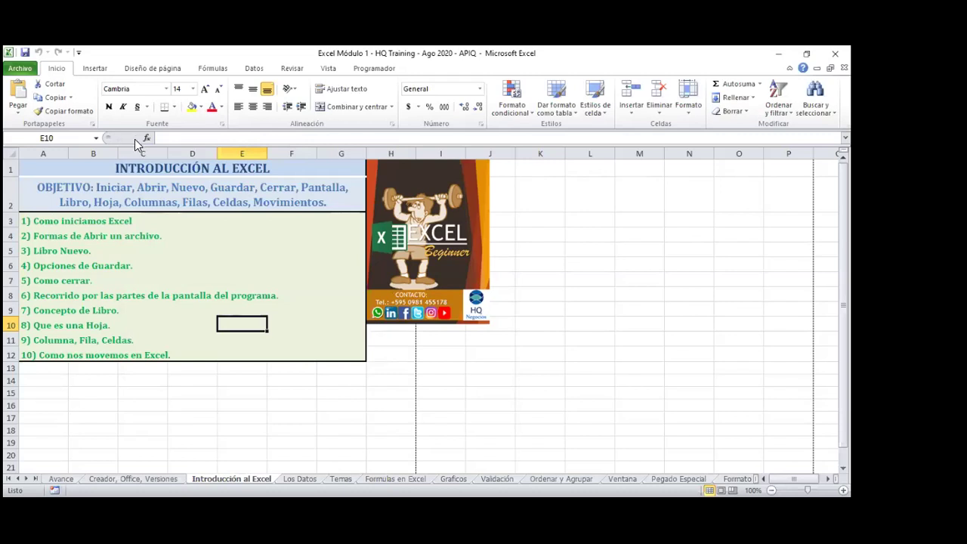
{"action": "type", "text": "hol"}
{"action": "key", "text": "BackSpace"}
{"action": "key", "text": "BackSpace"}
{"action": "key", "text": "BackSpace"}
{"action": "type", "text": "hola"}
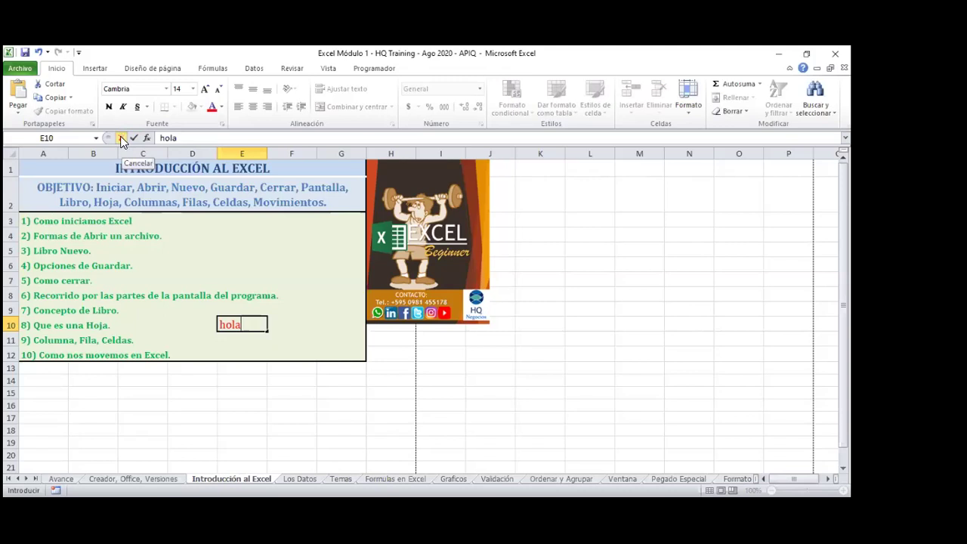
{"action": "left_click", "coordinate": [121, 139]}
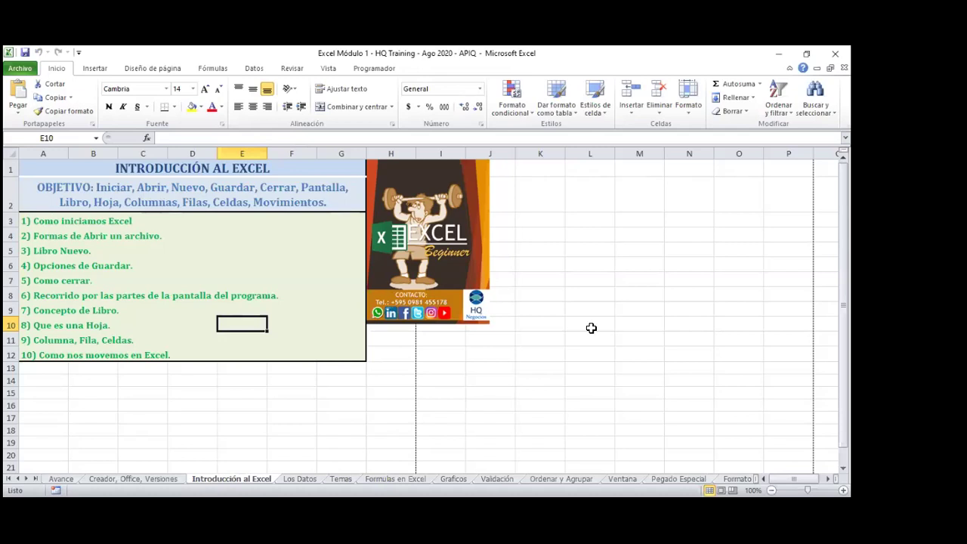
Enter 'miercoles' in E10 and begin typing 'jueves' in E11 below it.
{"action": "left_click", "coordinate": [240, 326]}
{"action": "type", "text": "miercoles"}
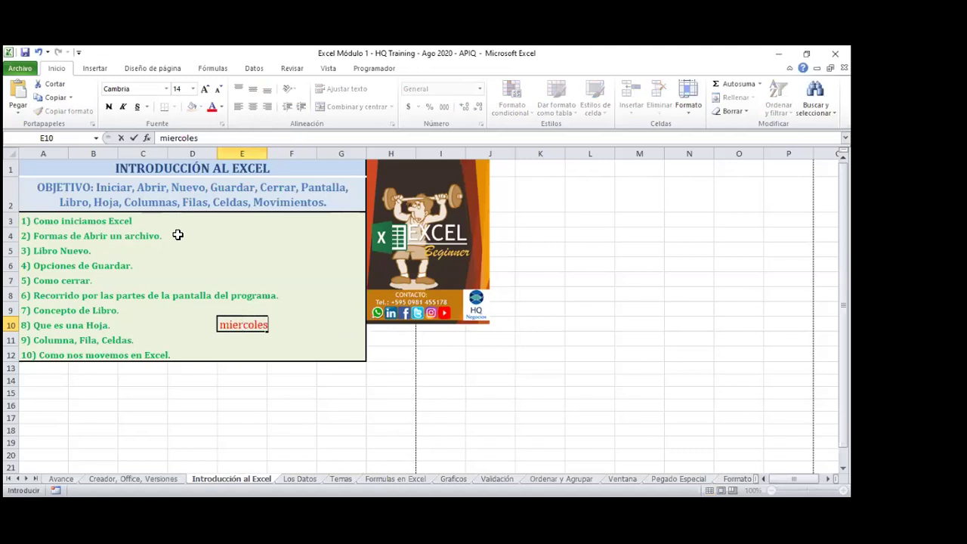
{"action": "key", "text": "Return"}
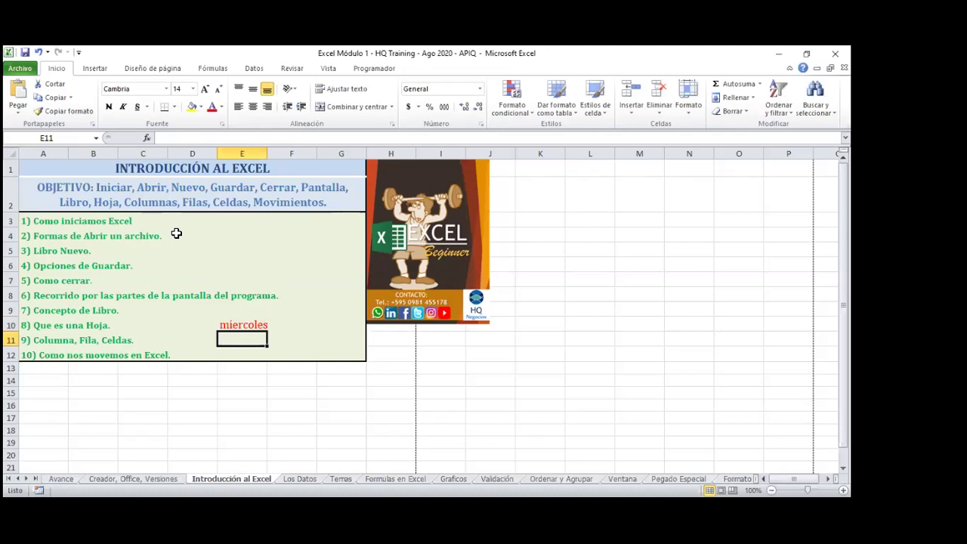
{"action": "type", "text": "jueves"}
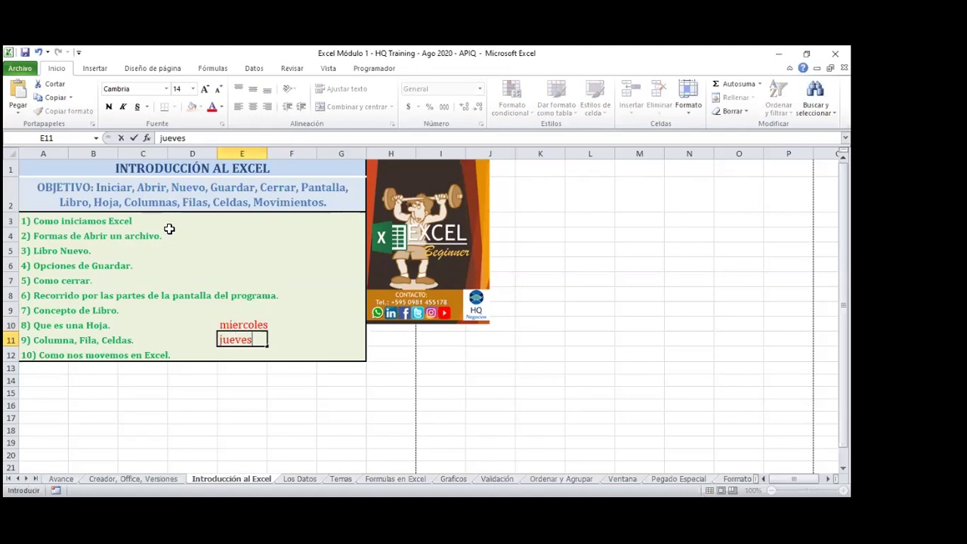
Confirm 'jueves' in E11 with the formula bar's Enter check mark.
{"action": "left_click", "coordinate": [135, 138]}
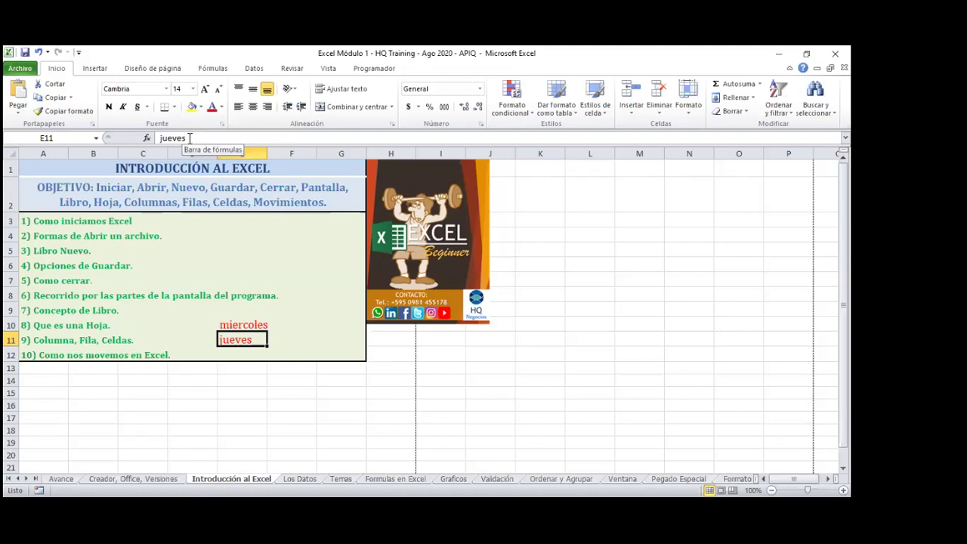
Enter the formula =2+2 in E12 and reselect E12 to show the formula.
{"action": "key", "text": "Return"}
{"action": "type", "text": "="}
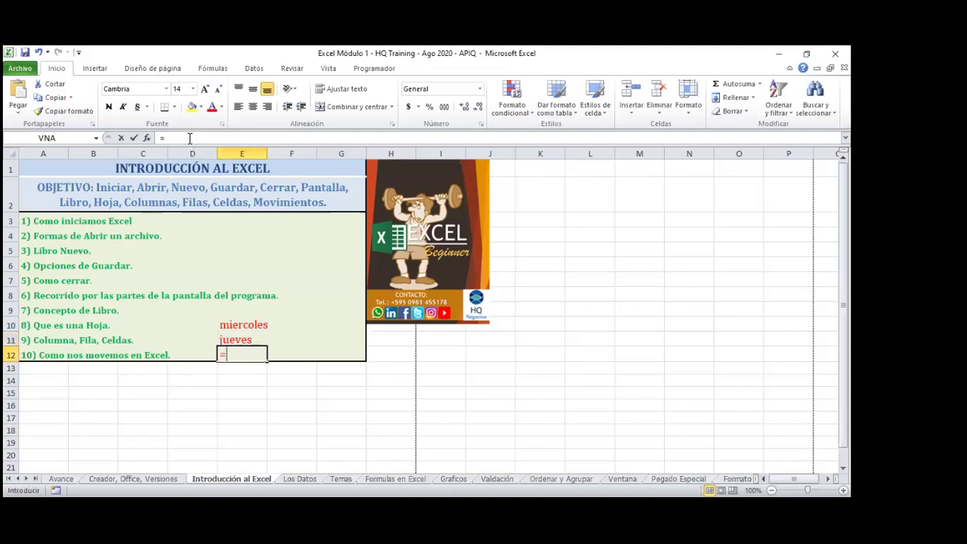
{"action": "type", "text": "2"}
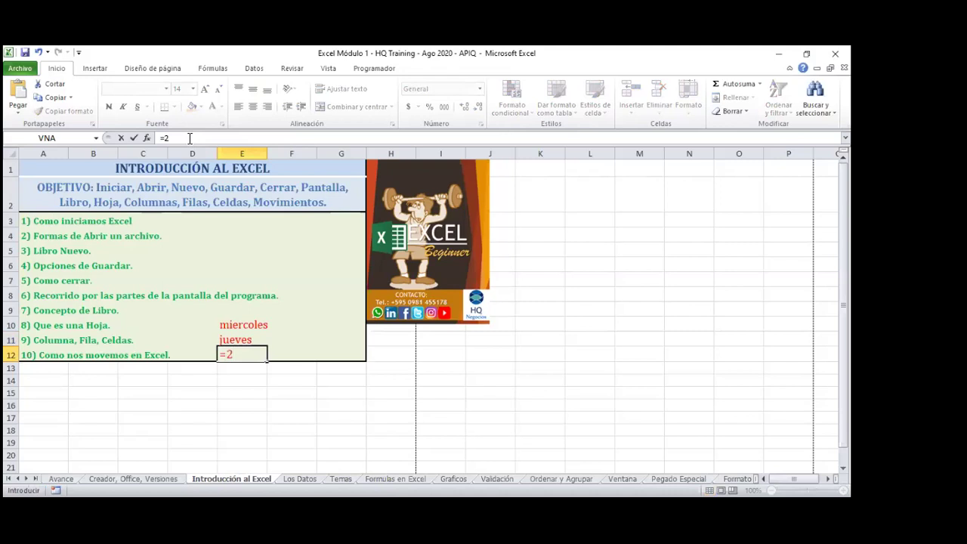
{"action": "type", "text": "+2"}
{"action": "key", "text": "Return"}
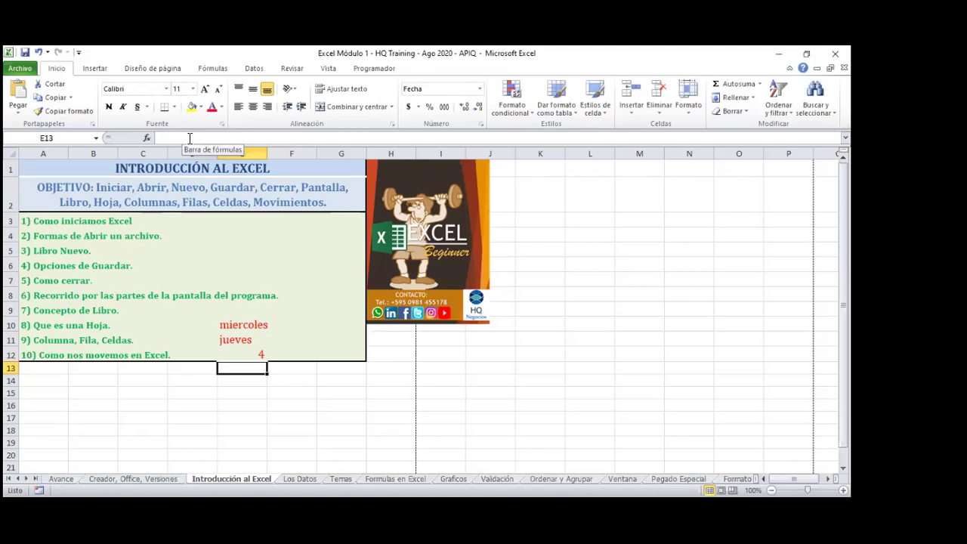
{"action": "left_click", "coordinate": [189, 138]}
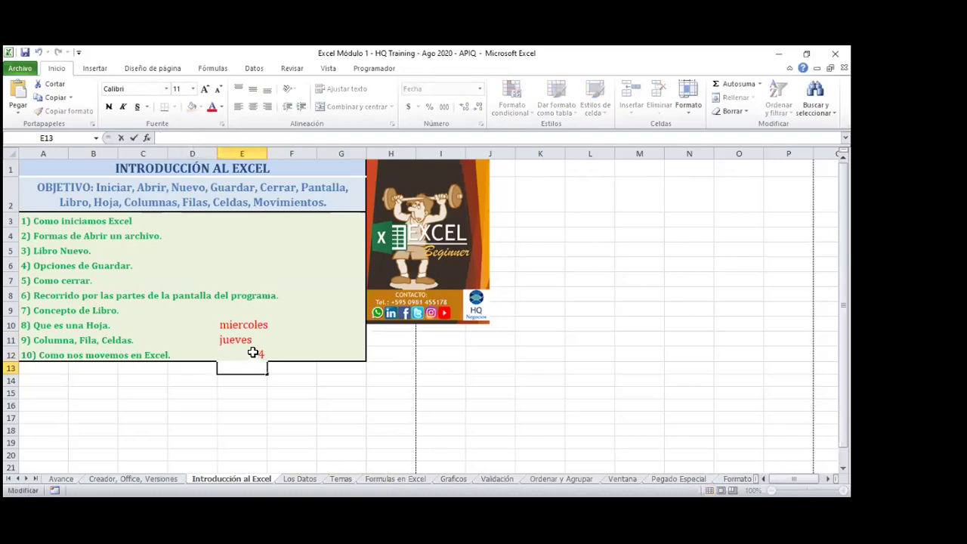
{"action": "left_click", "coordinate": [253, 352]}
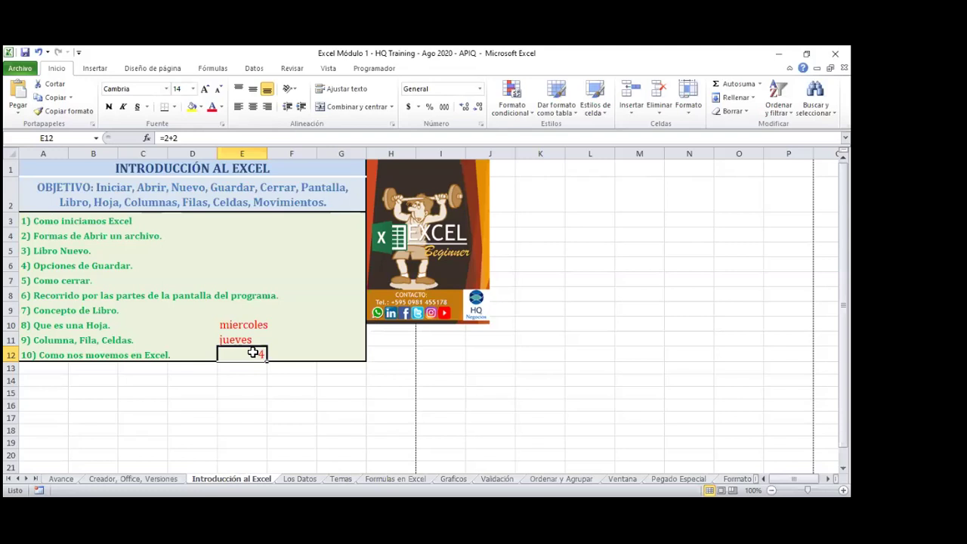
{"action": "left_click", "coordinate": [244, 340]}
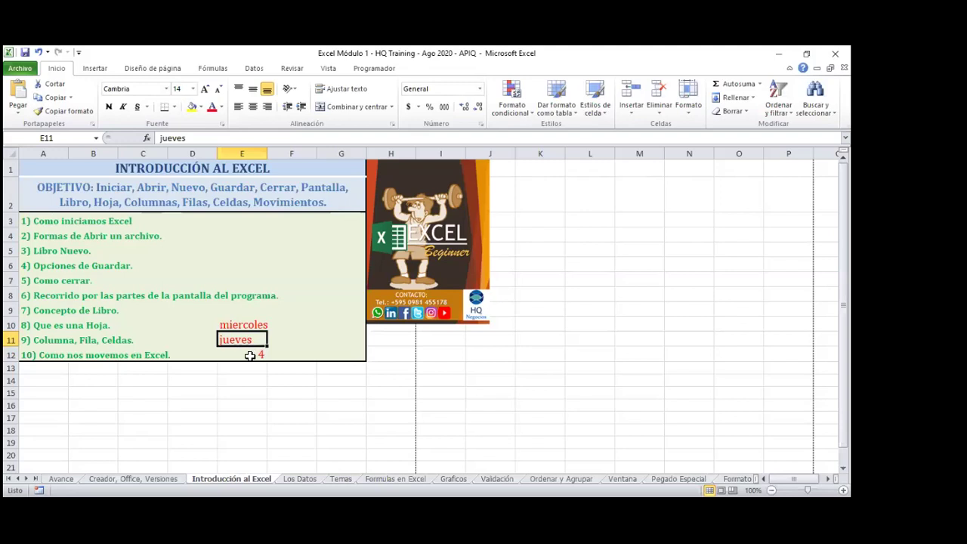
{"action": "left_click", "coordinate": [250, 356]}
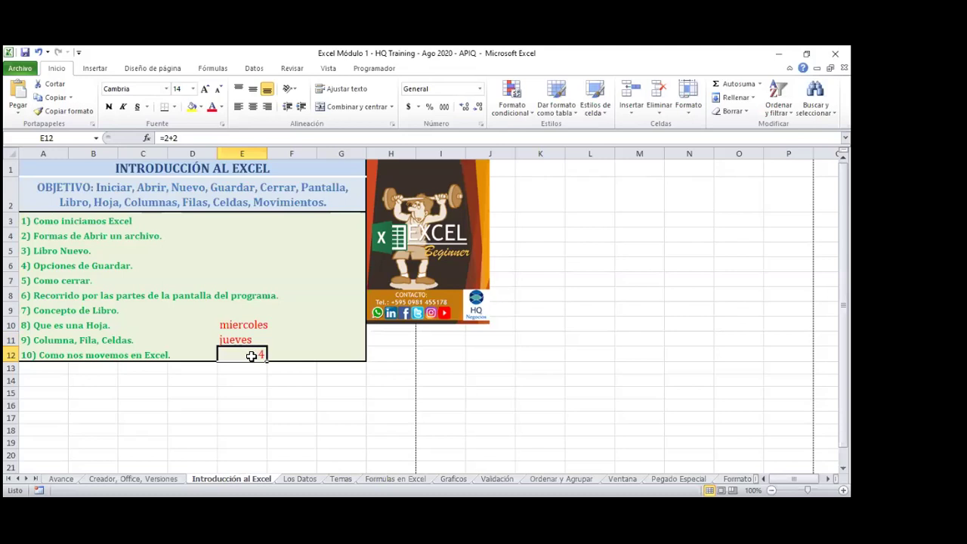
Enter the date 8/10/2020 in cell F12.
{"action": "left_click", "coordinate": [284, 356]}
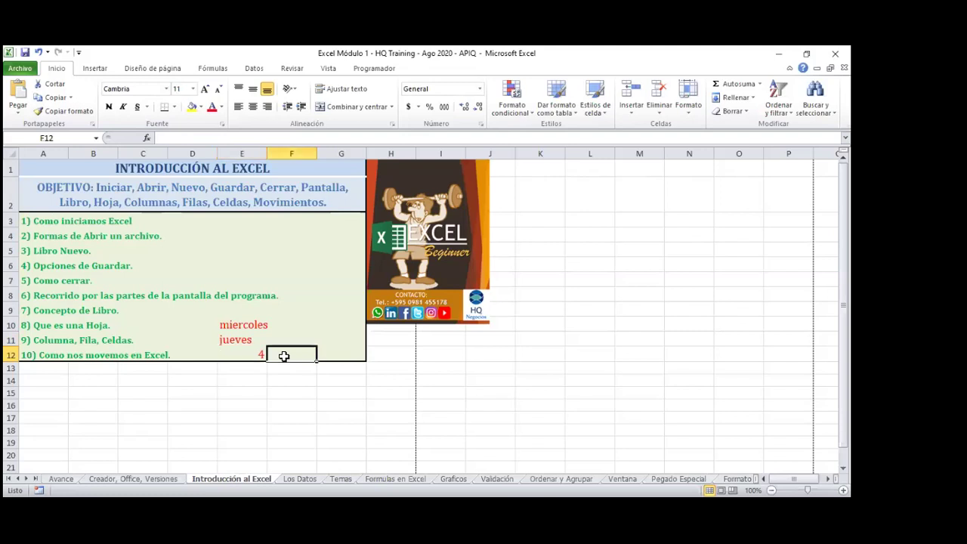
{"action": "type", "text": "8"}
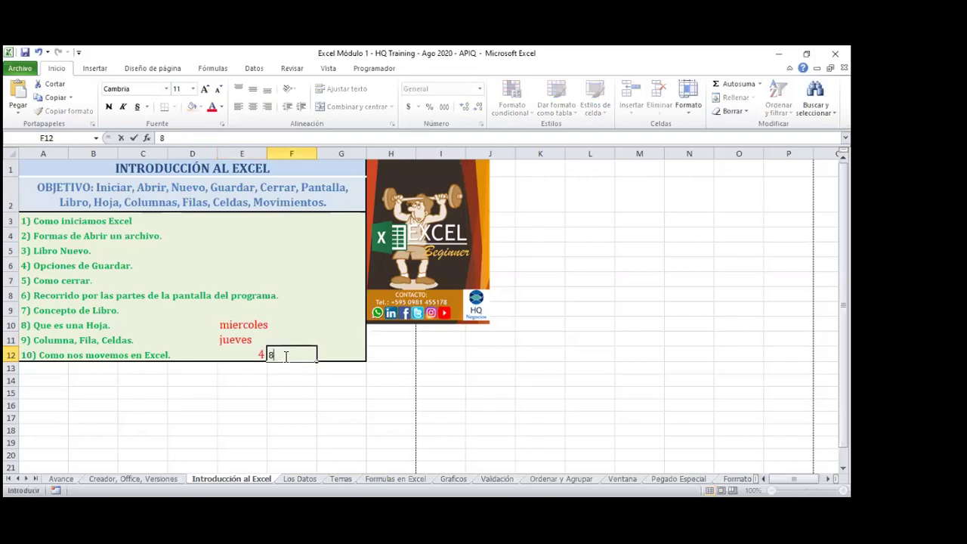
{"action": "type", "text": "/10/2020"}
{"action": "key", "text": "Return"}
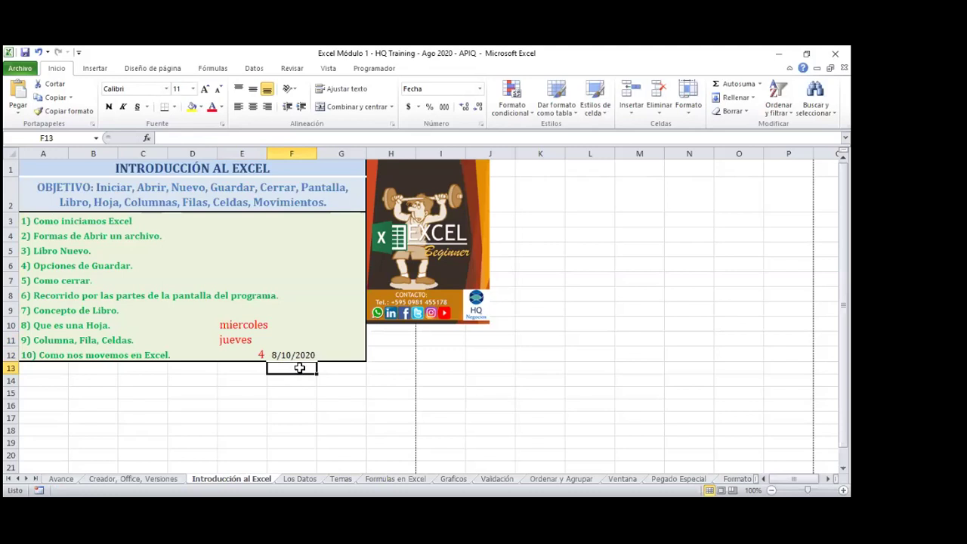
Edit the F12 date so it reads 8/11/2020.
{"action": "left_click", "coordinate": [295, 355]}
{"action": "double_click", "coordinate": [291, 355]}
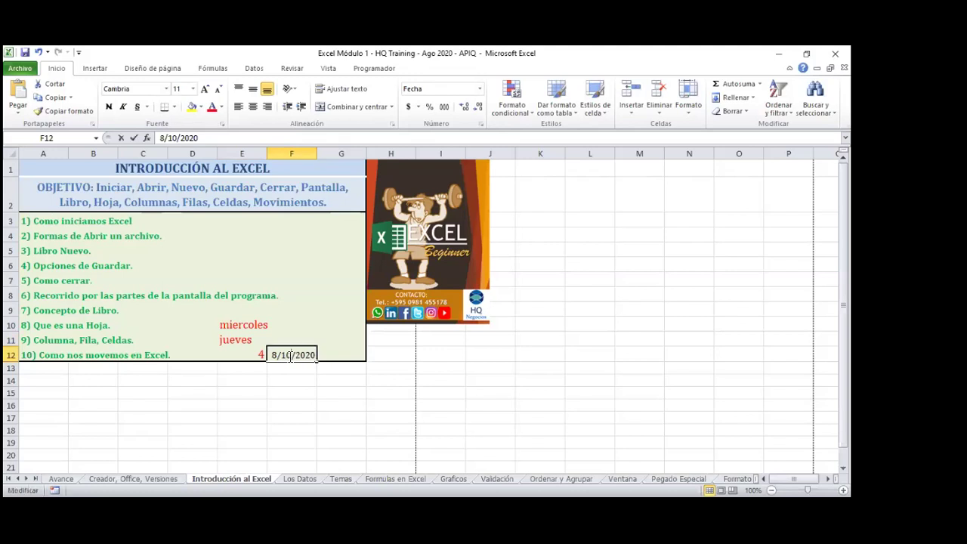
{"action": "key", "text": "BackSpace"}
{"action": "type", "text": "1"}
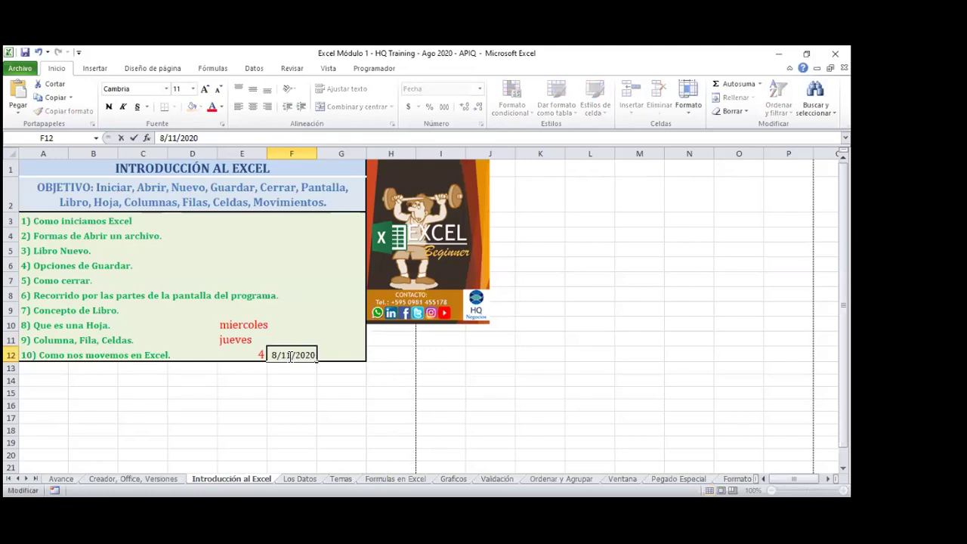
{"action": "left_click", "coordinate": [308, 377]}
{"action": "key", "text": "Return"}
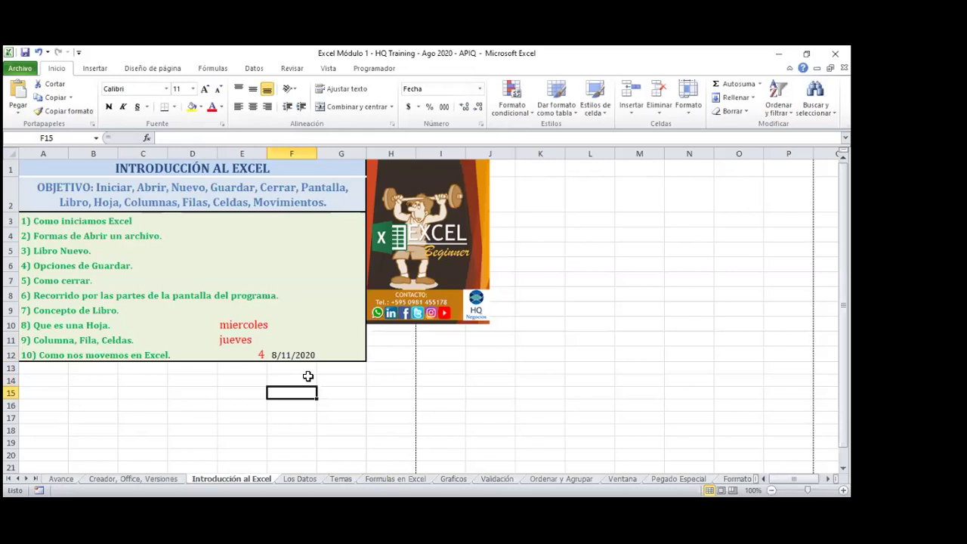
{"action": "left_click", "coordinate": [300, 356]}
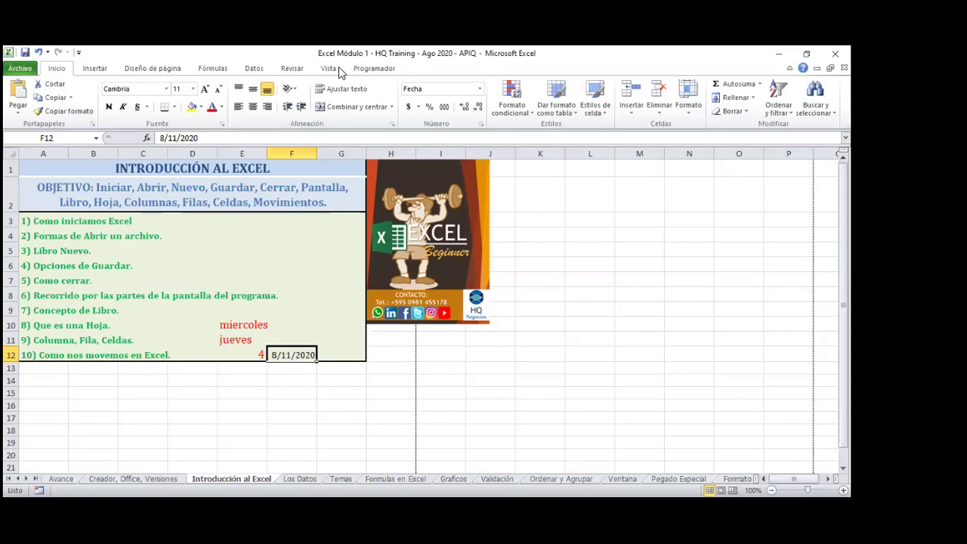
Apply the Fecha larga number format so F12 shows Tuesday, August 11, 2020.
{"action": "left_click", "coordinate": [479, 89]}
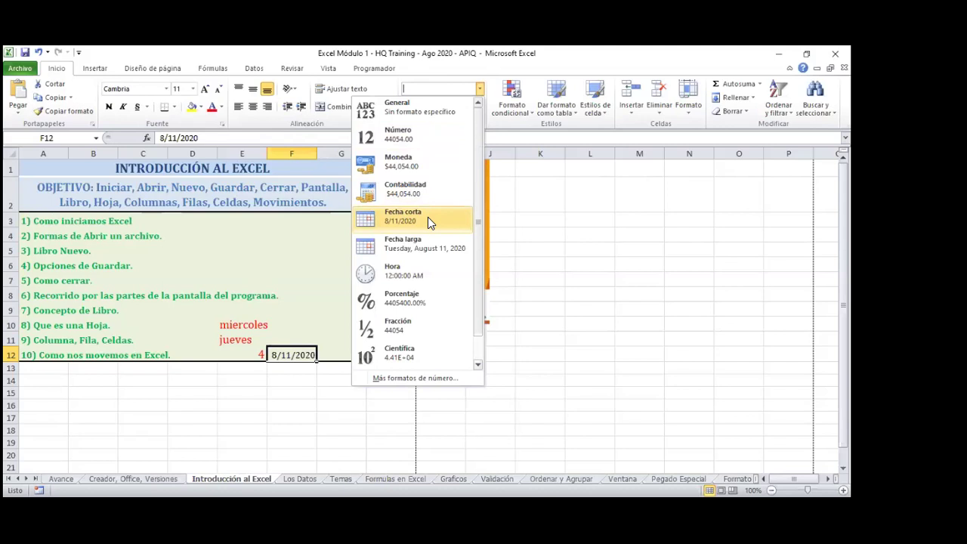
{"action": "left_click", "coordinate": [428, 219]}
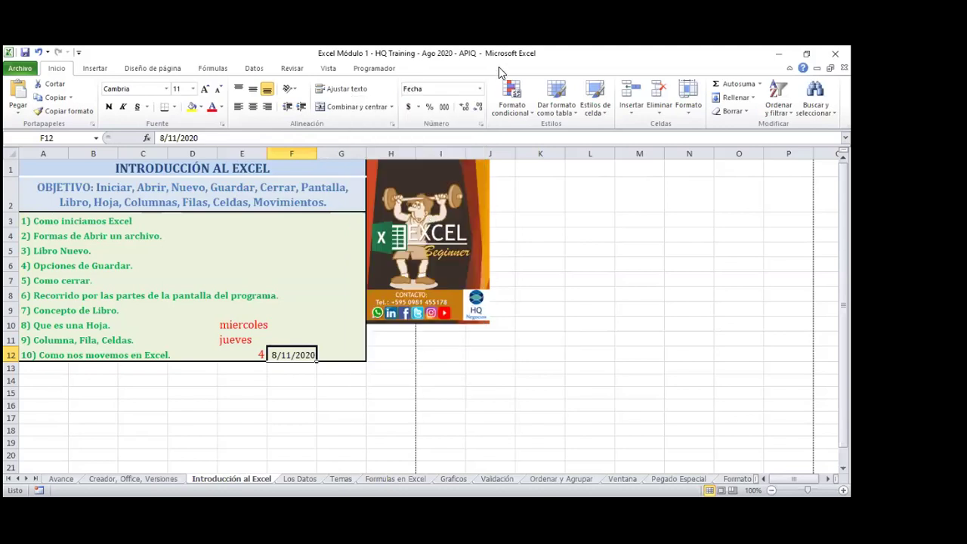
{"action": "left_click", "coordinate": [481, 89]}
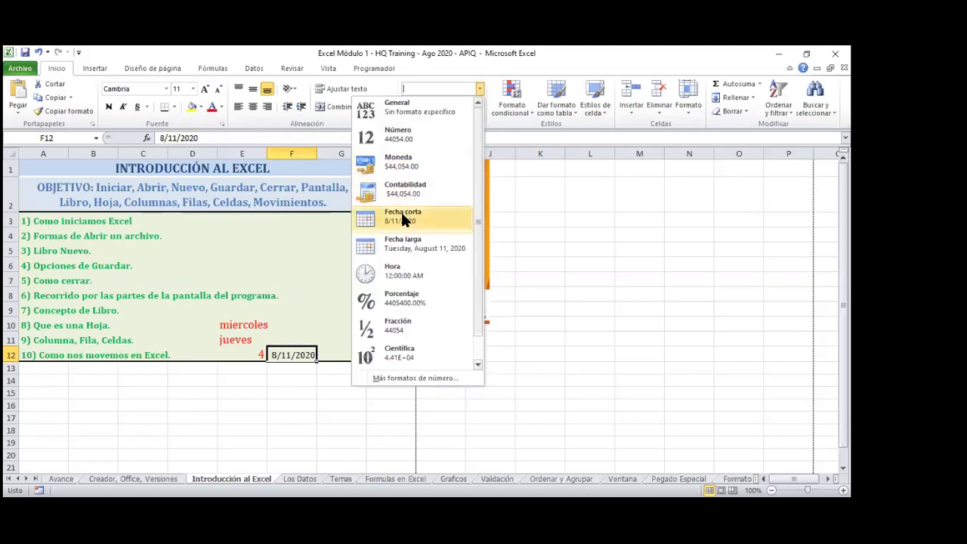
{"action": "left_click", "coordinate": [405, 249]}
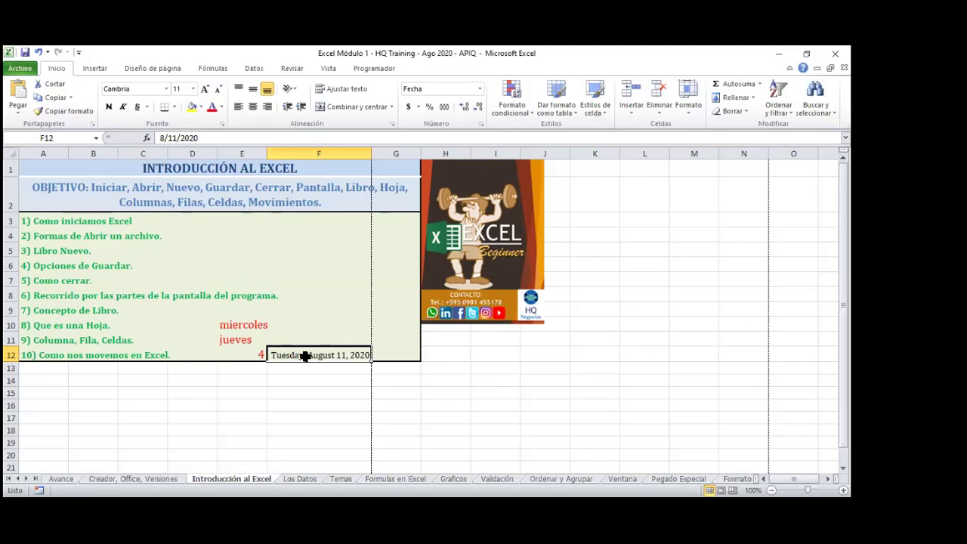
{"action": "left_click", "coordinate": [479, 92]}
{"action": "left_click", "coordinate": [479, 92]}
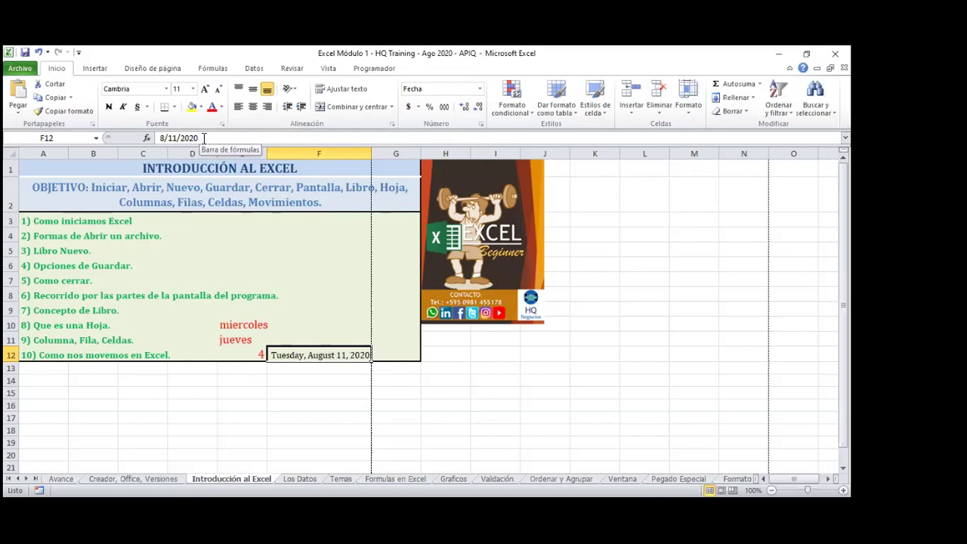
Expand the formula bar to show several lines of content.
{"action": "scroll", "coordinate": [620, 179], "scroll_direction": "down", "scroll_amount": 2}
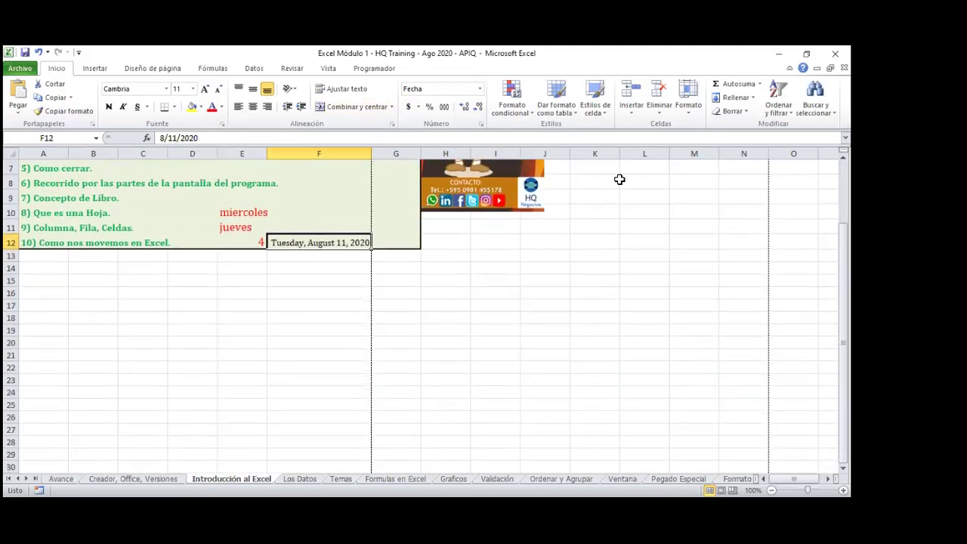
{"action": "scroll", "coordinate": [620, 179], "scroll_direction": "up", "scroll_amount": 2}
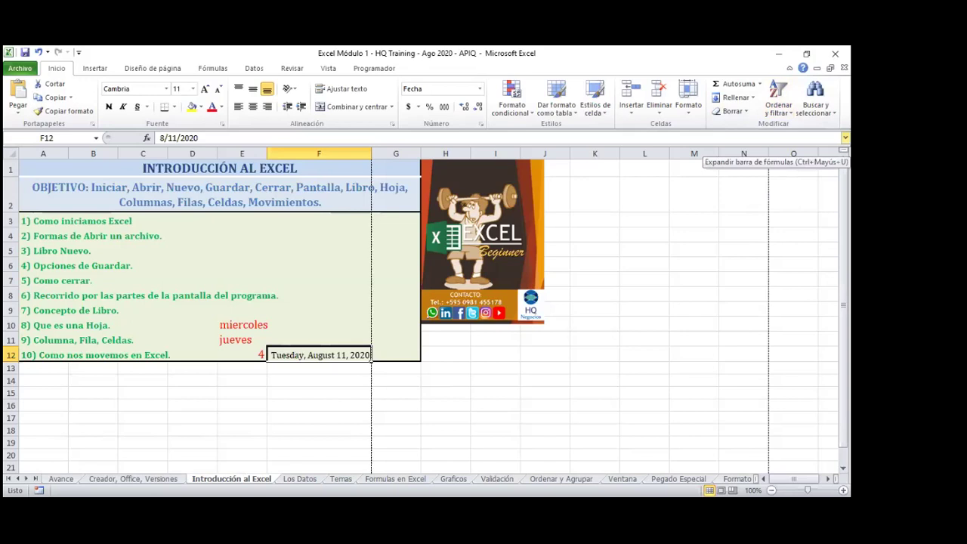
{"action": "left_click", "coordinate": [846, 137]}
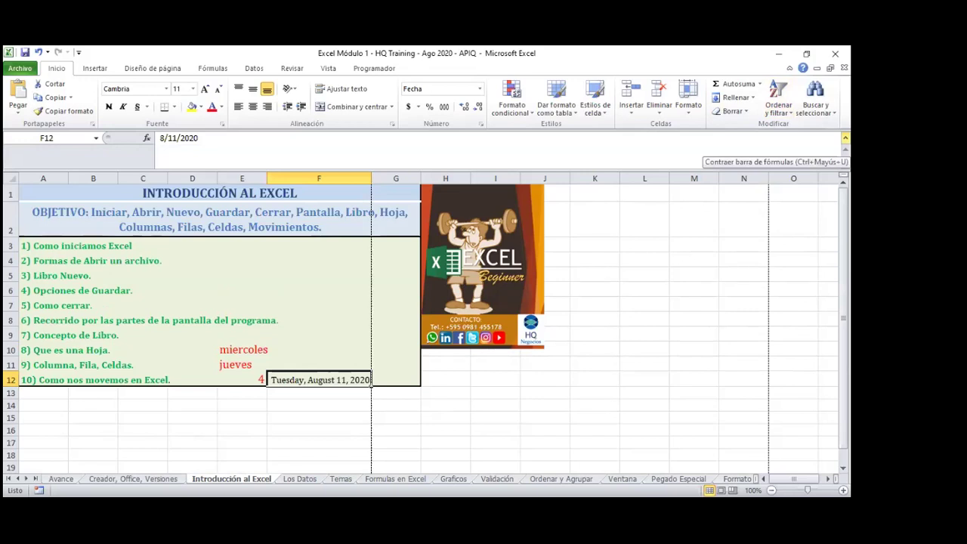
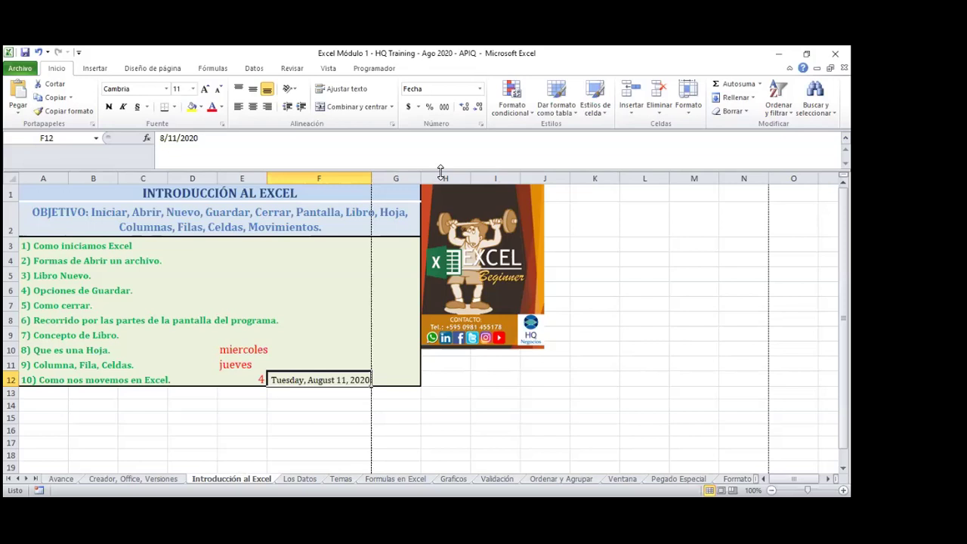
Drag the formula bar's lower edge down so it spans several lines.
{"action": "mouse_move", "coordinate": [440, 171]}
{"action": "left_mouse_down"}
{"action": "mouse_move", "coordinate": [443, 186]}
{"action": "mouse_move", "coordinate": [443, 164]}
{"action": "left_mouse_up"}
{"action": "mouse_move", "coordinate": [445, 171]}
{"action": "left_mouse_down"}
{"action": "mouse_move", "coordinate": [446, 202]}
{"action": "mouse_move", "coordinate": [447, 180]}
{"action": "left_mouse_up"}
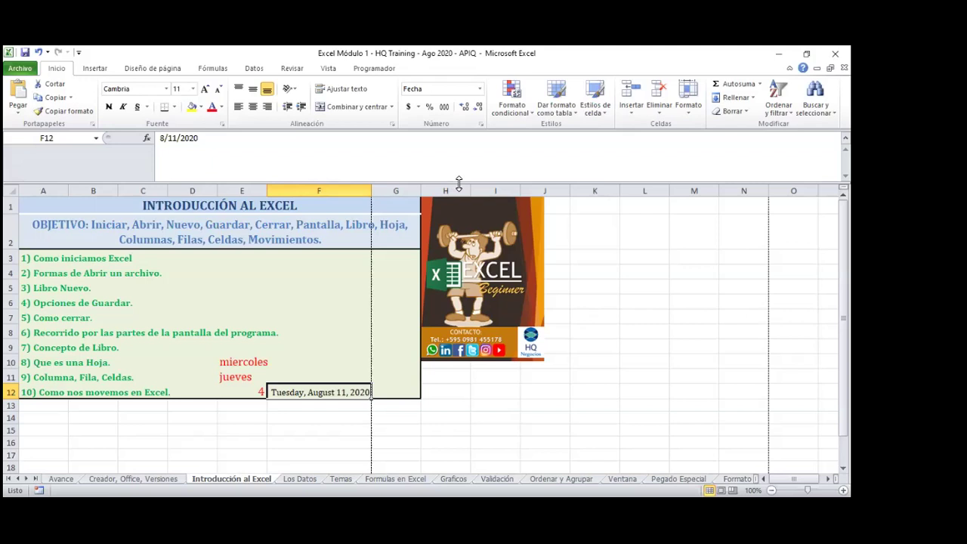
Collapse the formula bar to one line, expand it again, then collapse it back.
{"action": "double_click", "coordinate": [459, 183]}
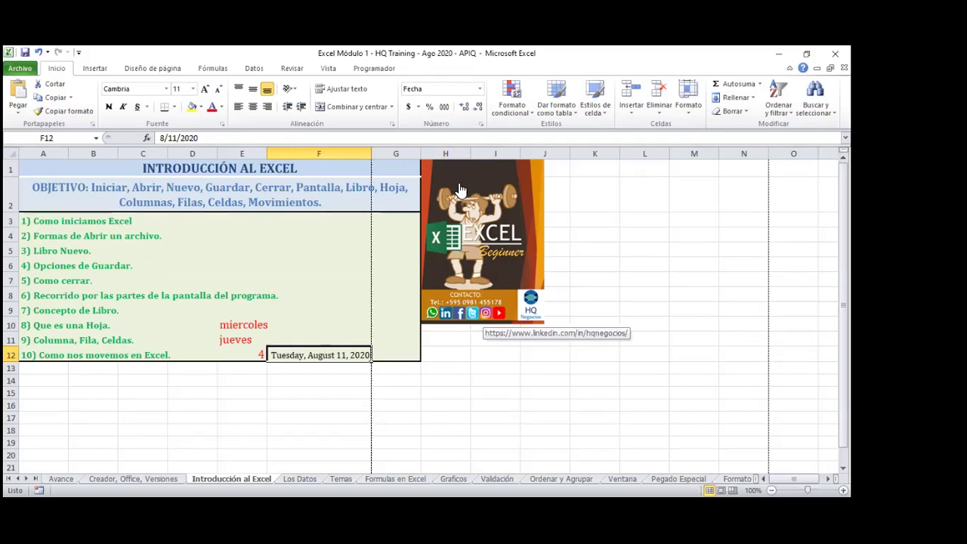
{"action": "left_click_drag", "start_coordinate": [459, 145], "coordinate": [459, 182]}
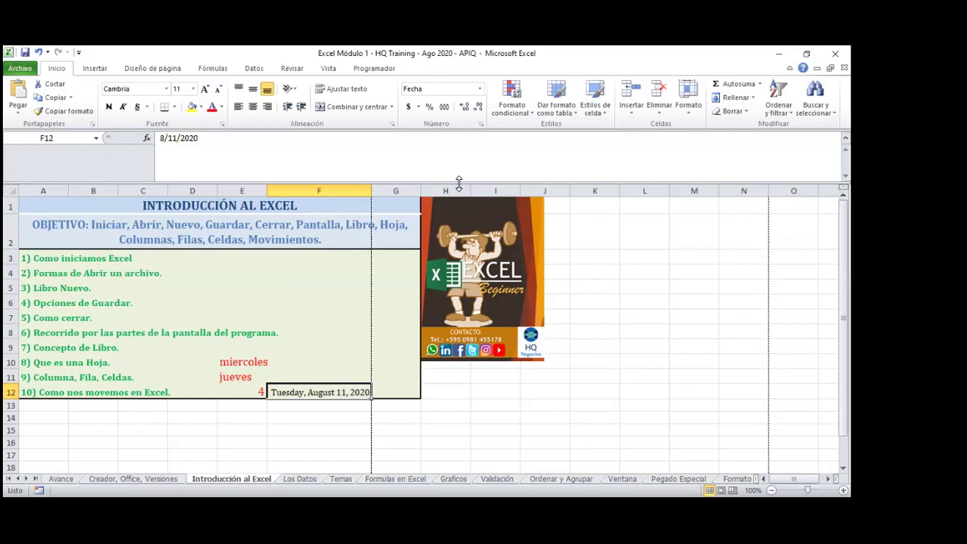
{"action": "double_click", "coordinate": [459, 183]}
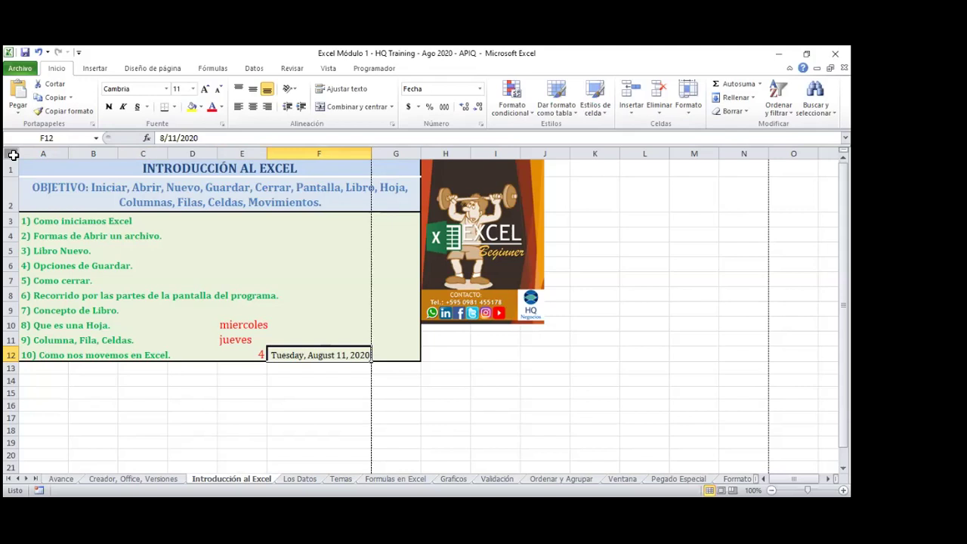
Change the font of every cell on the sheet from Cambria to Arial, then select cell I13.
{"action": "left_click", "coordinate": [13, 154]}
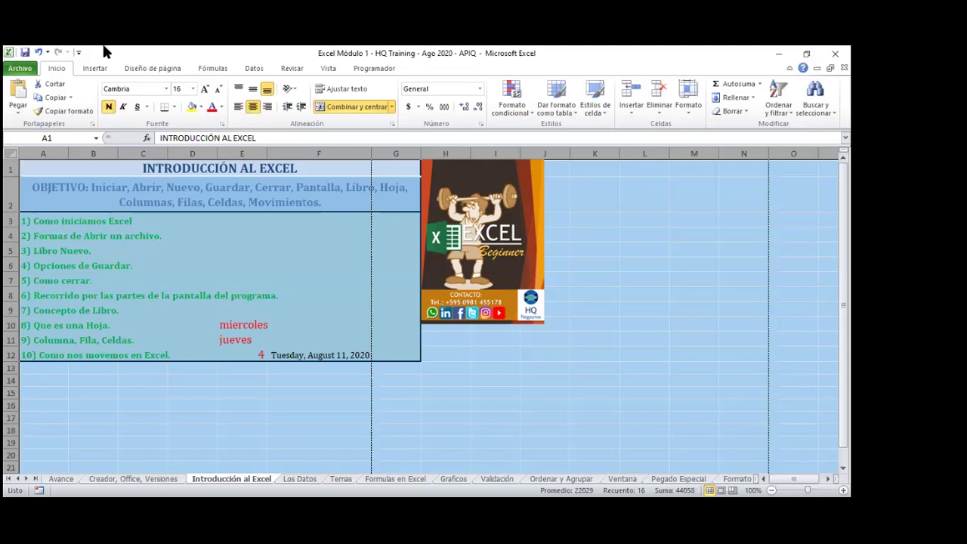
{"action": "left_click", "coordinate": [166, 89]}
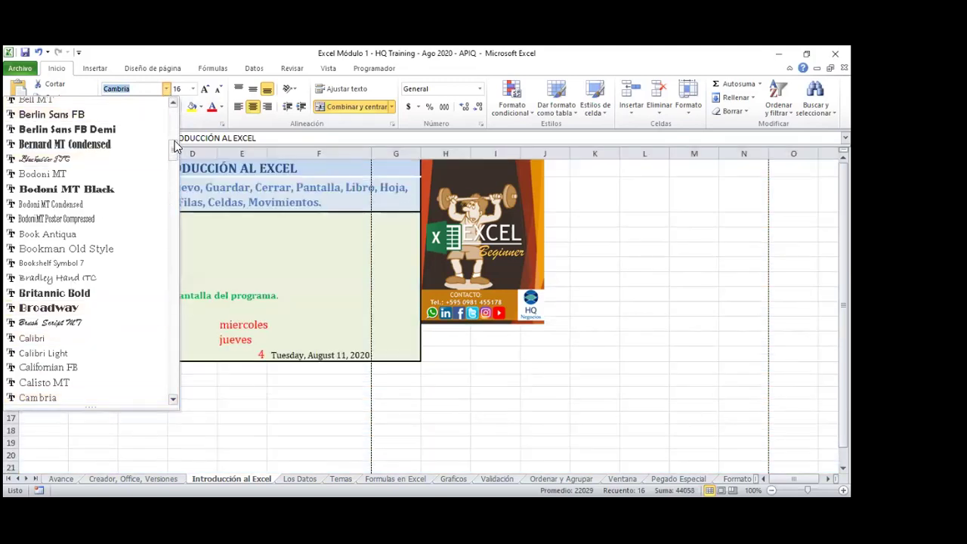
{"action": "left_click_drag", "start_coordinate": [173, 150], "coordinate": [173, 112]}
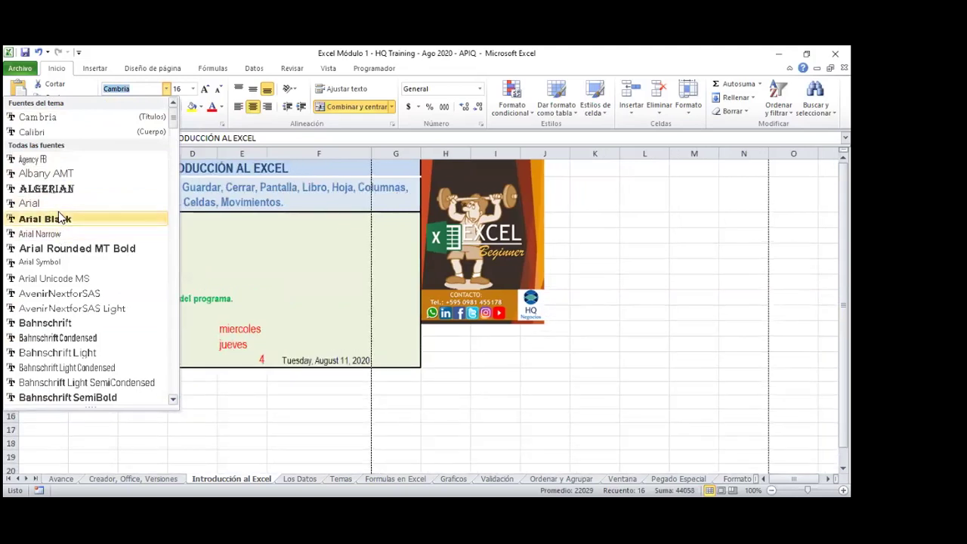
{"action": "left_click", "coordinate": [57, 204]}
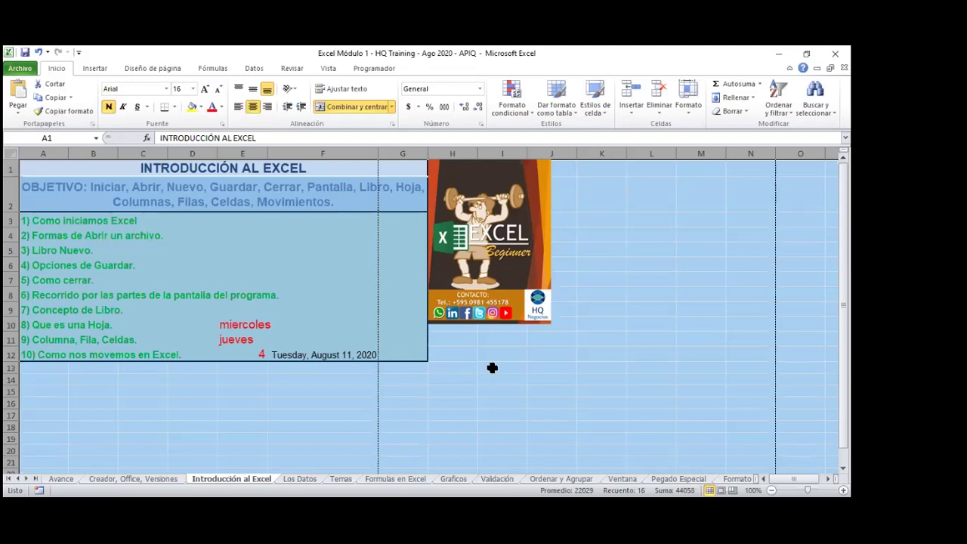
{"action": "left_click", "coordinate": [492, 368]}
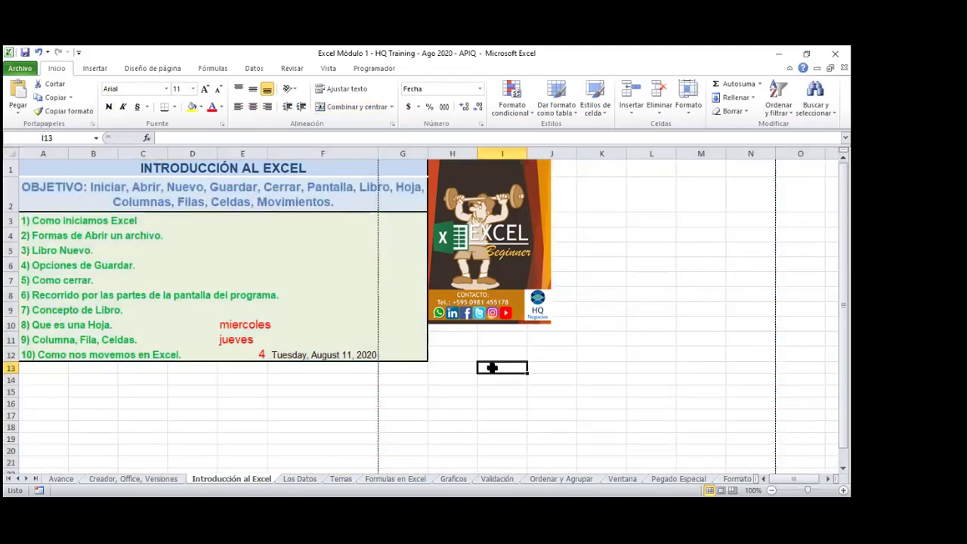
Type 'Hola' into cell I13.
{"action": "type", "text": "Hola"}
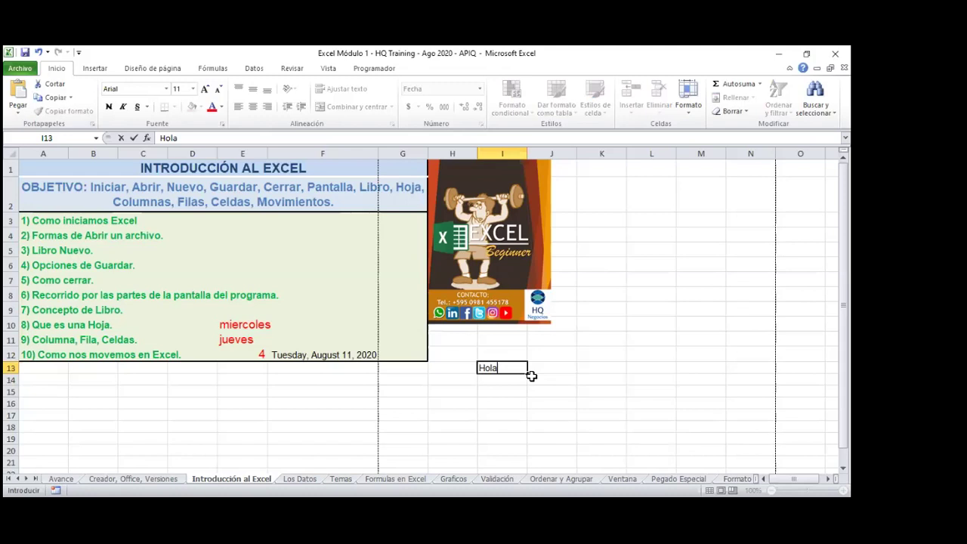
Delete 'Hola' from cell I13 and move to cell C15.
{"action": "key", "text": "BackSpace"}
{"action": "key", "text": "BackSpace"}
{"action": "key", "text": "BackSpace"}
{"action": "key", "text": "BackSpace"}
{"action": "left_click", "coordinate": [147, 393]}
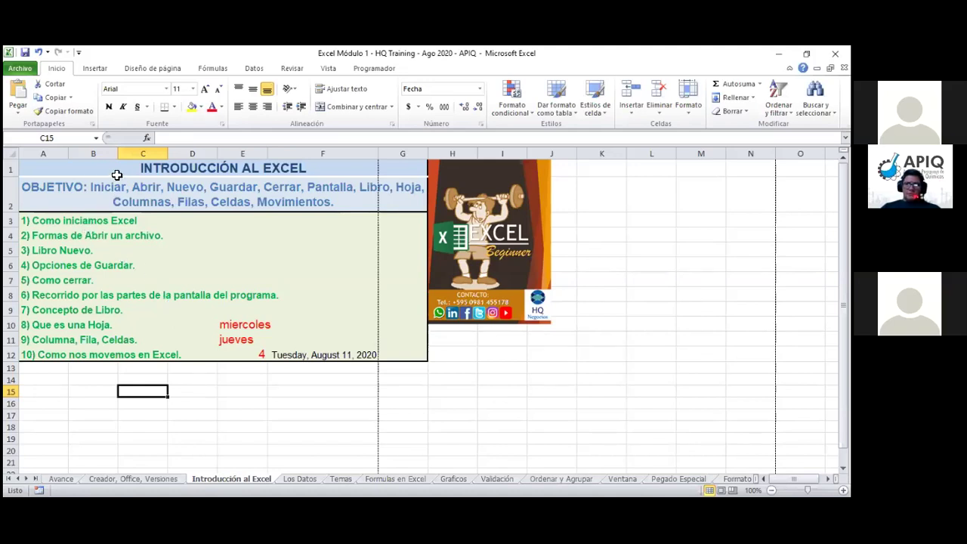
Select title cell A1, then the entire column A (count 12).
{"action": "left_click", "coordinate": [53, 170]}
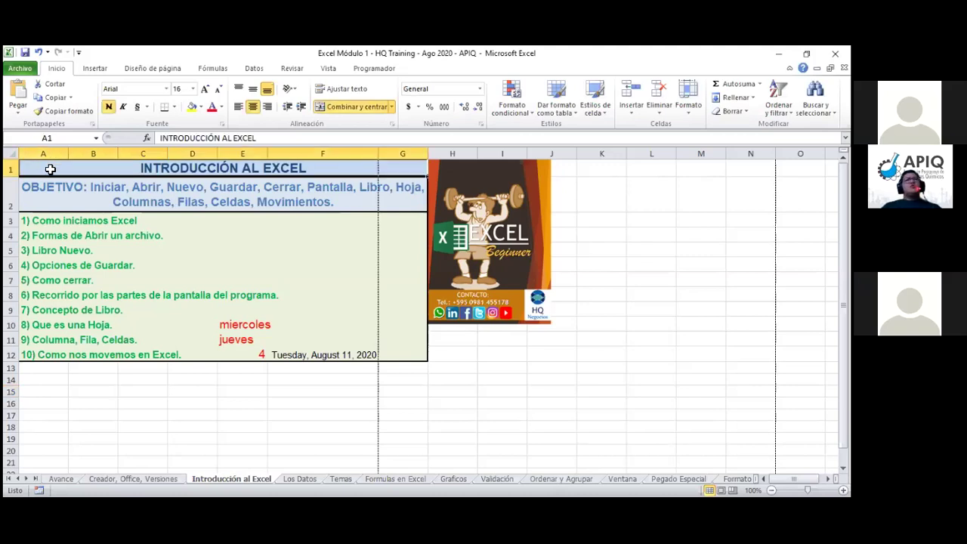
{"action": "left_click", "coordinate": [52, 153]}
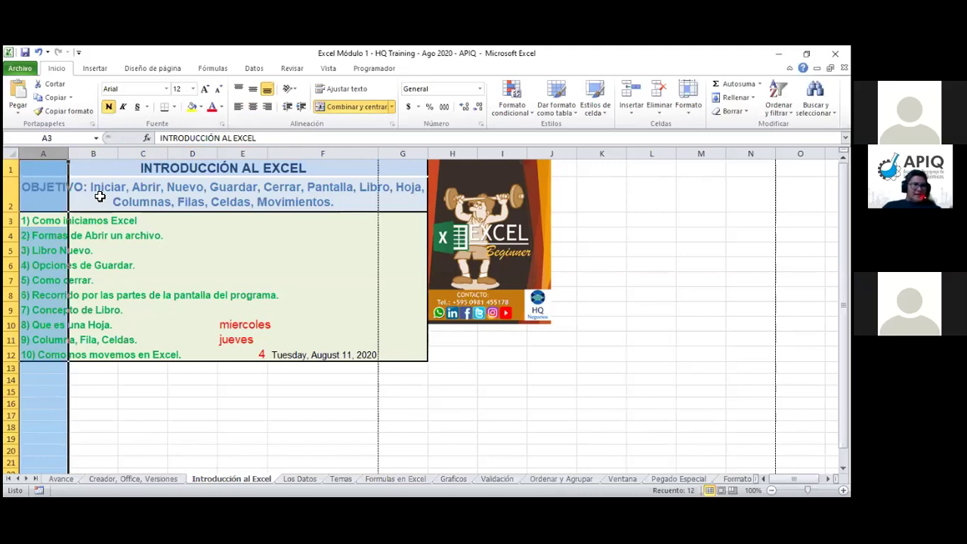
Select cell A3, then G12 at the outline table's bottom-right corner.
{"action": "left_click", "coordinate": [36, 226]}
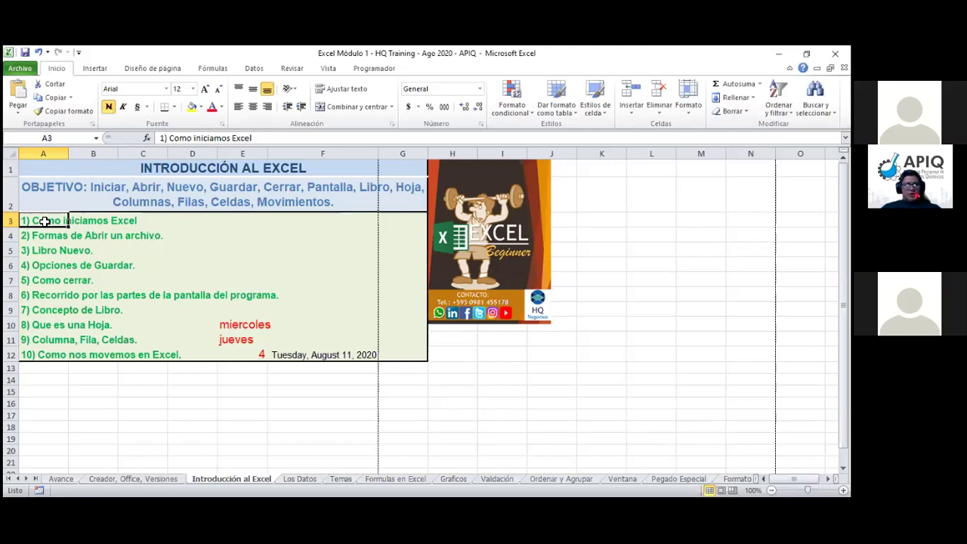
{"action": "left_click", "coordinate": [396, 357]}
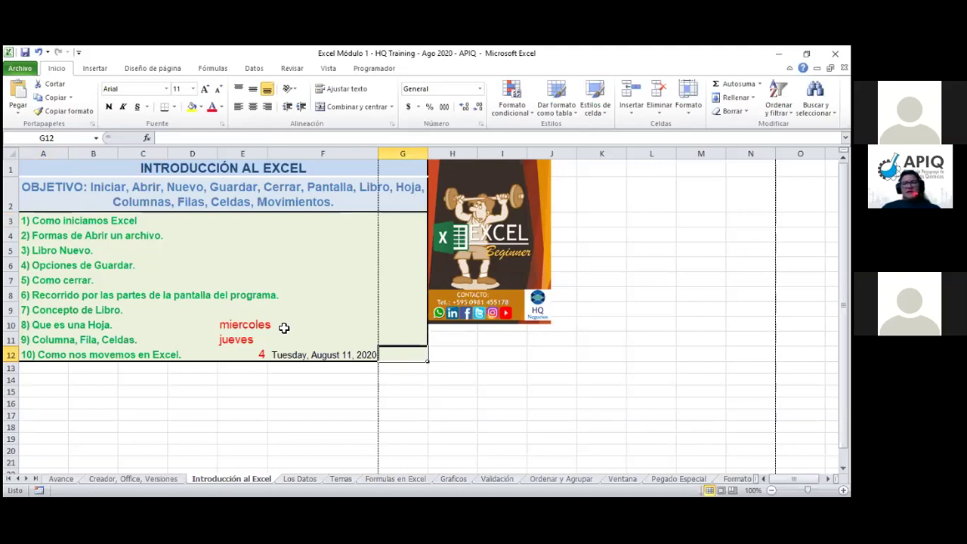
From A3, jump with Ctrl+Right to G3 and Ctrl+Down to G12.
{"action": "left_click", "coordinate": [46, 220]}
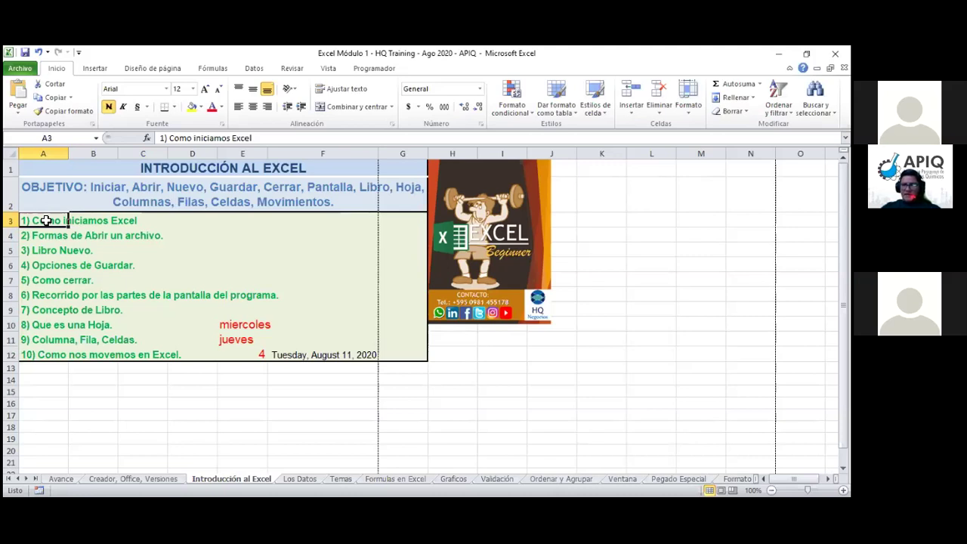
{"action": "key", "text": "Right"}
{"action": "key", "text": "Right"}
{"action": "key", "text": "Right"}
{"action": "key", "text": "Right"}
{"action": "key", "text": "Right"}
{"action": "key", "text": "Right"}
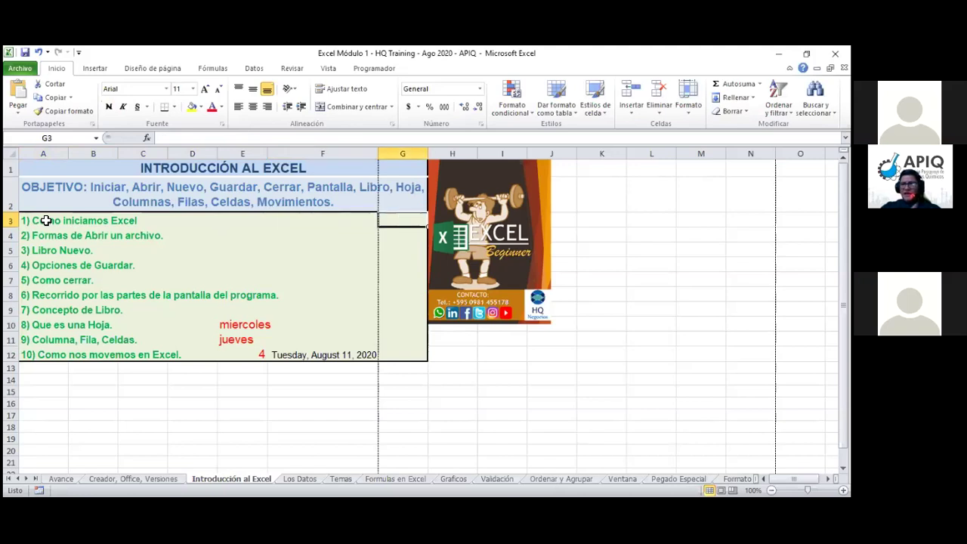
{"action": "key", "text": "Down"}
{"action": "key", "text": "Down"}
{"action": "key", "text": "Down"}
{"action": "key", "text": "Down"}
{"action": "key", "text": "Down"}
{"action": "key", "text": "Down"}
{"action": "key", "text": "Down"}
{"action": "key", "text": "Down"}
{"action": "key", "text": "Down"}
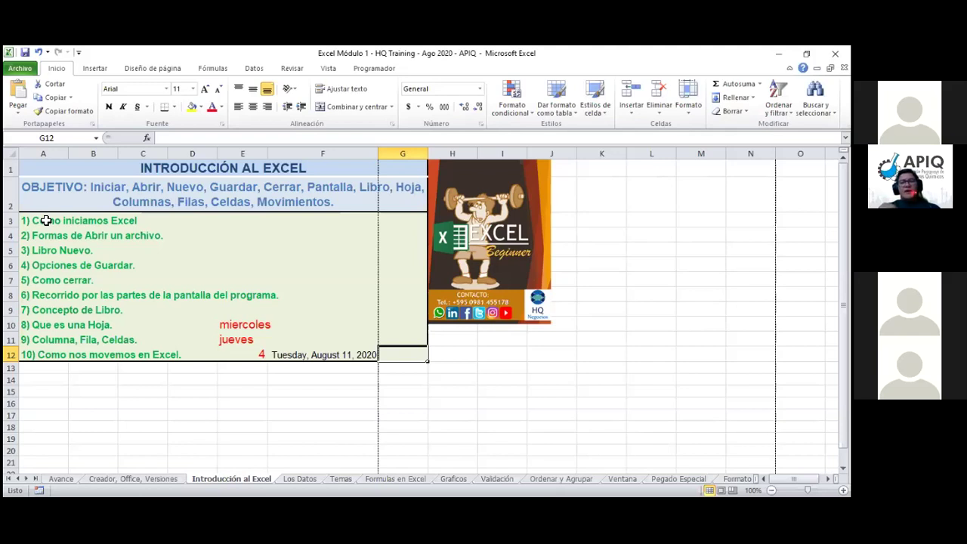
Return to cell A3, the 'Como iniciamos Excel' topic.
{"action": "left_click", "coordinate": [46, 219]}
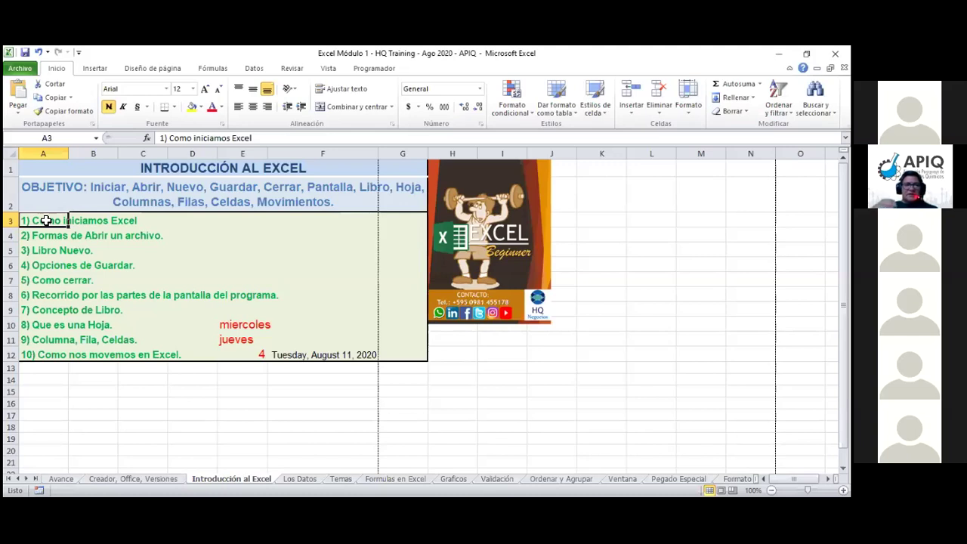
Step up and down through the topic rows A3–A5 with the arrow keys, ending on A5.
{"action": "key", "text": "Up"}
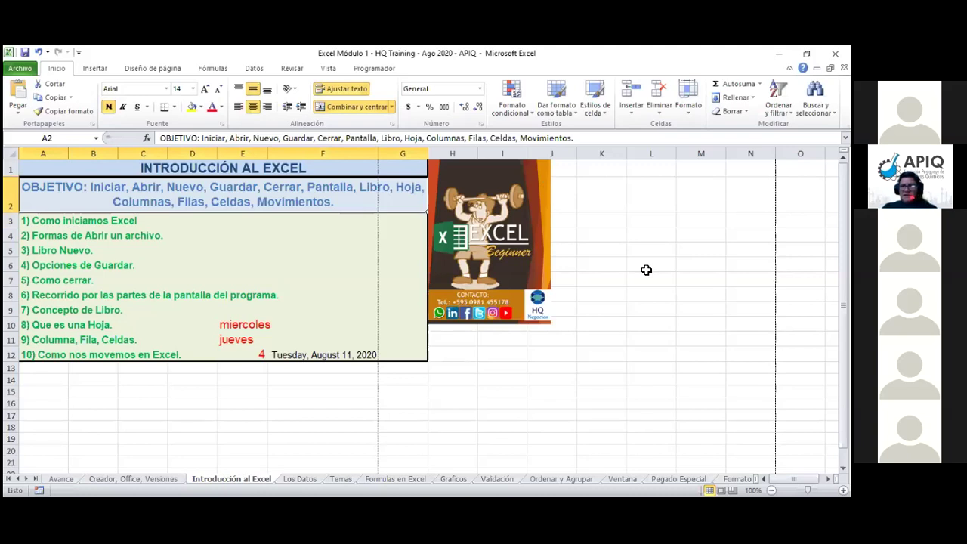
{"action": "key", "text": "Up"}
{"action": "key", "text": "Down"}
{"action": "key", "text": "Down"}
{"action": "key", "text": "Down"}
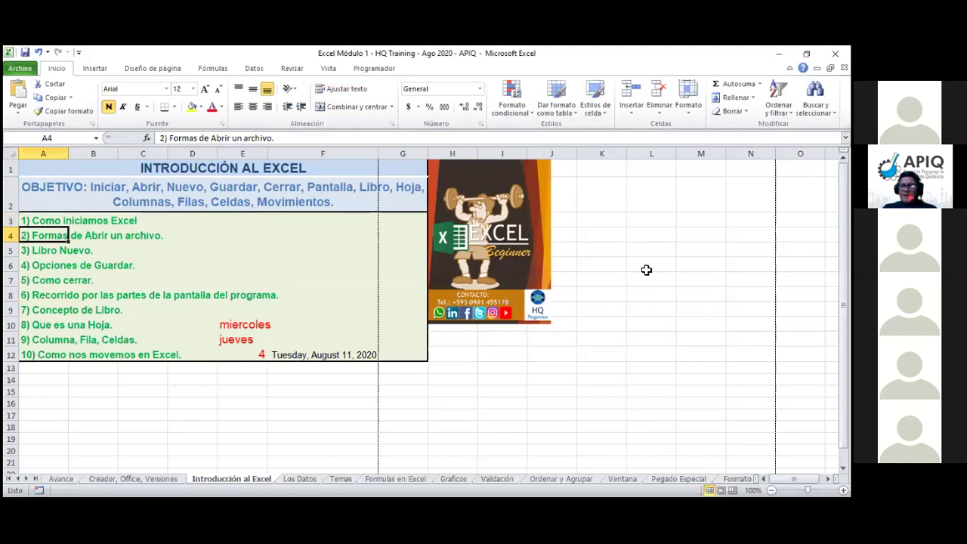
{"action": "key", "text": "Up"}
{"action": "key", "text": "Up"}
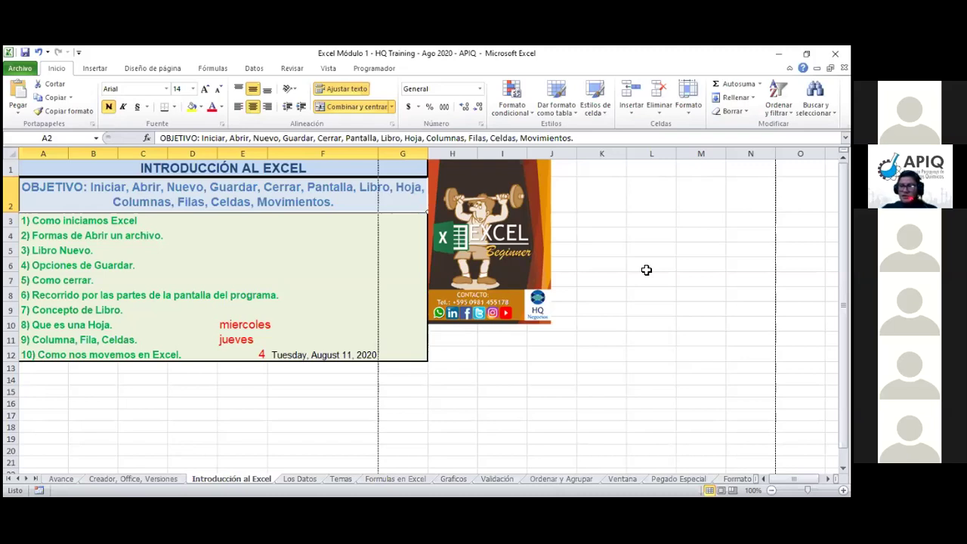
{"action": "key", "text": "Down"}
{"action": "key", "text": "Down"}
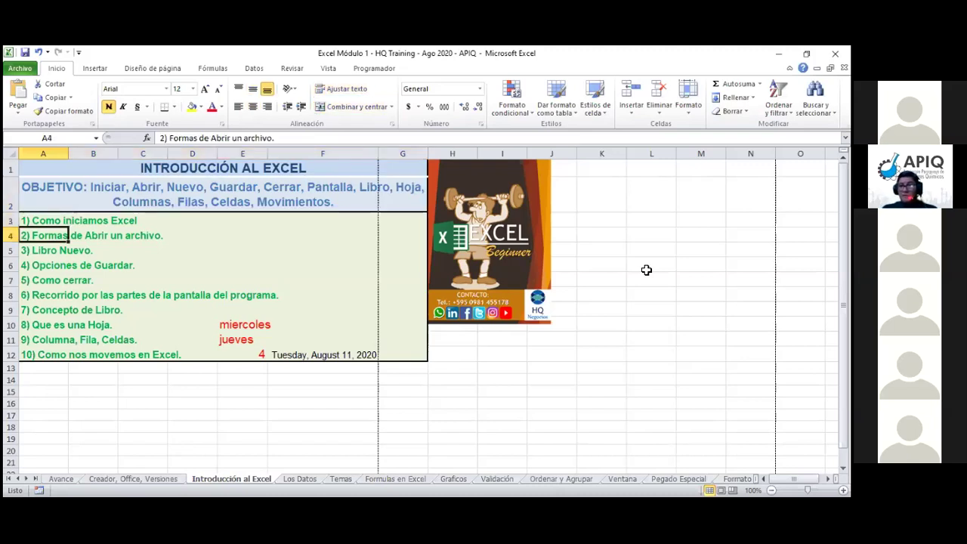
{"action": "key", "text": "Up"}
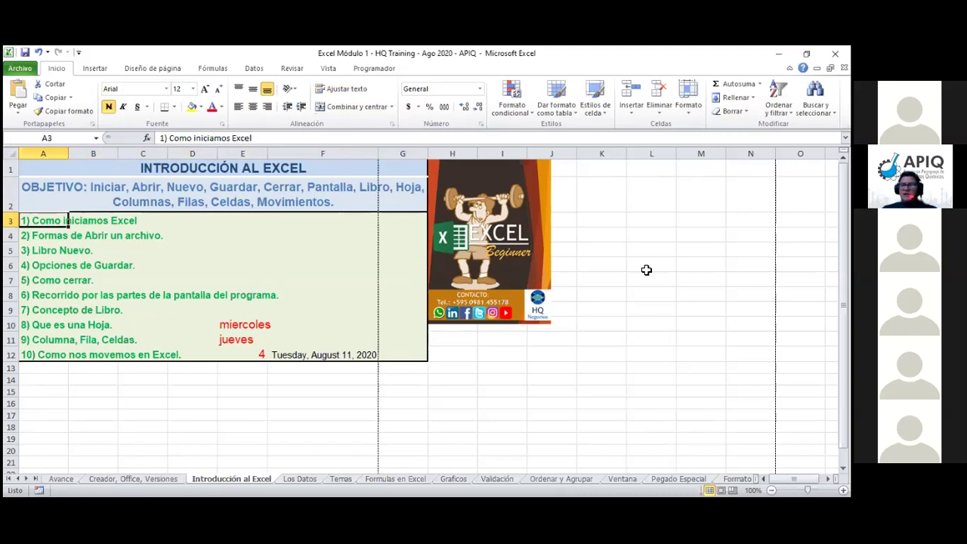
{"action": "key", "text": "Down"}
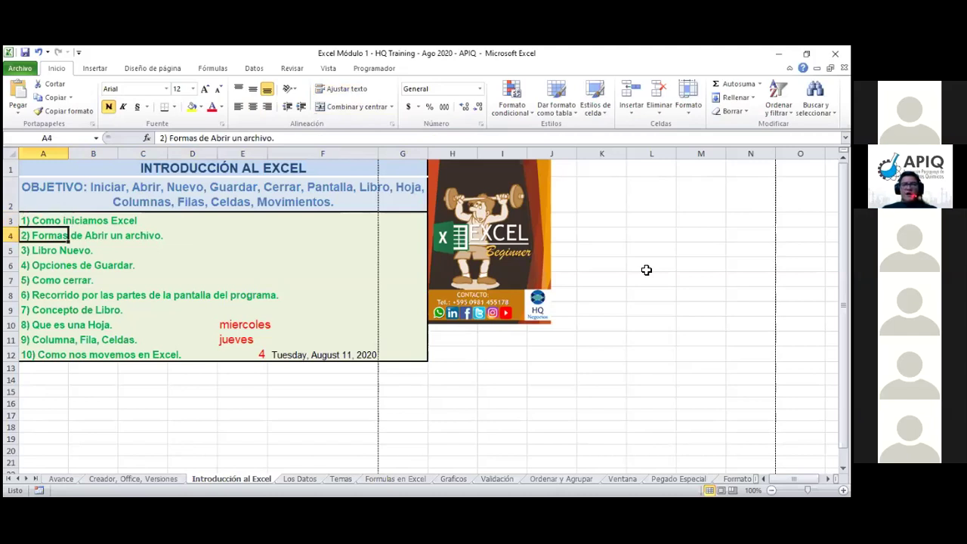
{"action": "key", "text": "Down"}
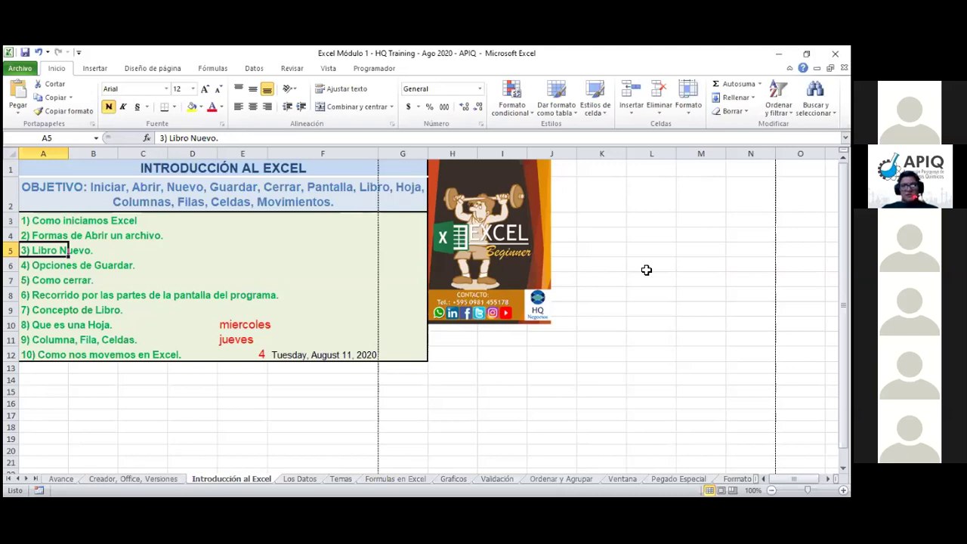
Page down one screen to the empty rows 22–47, with A26 active.
{"action": "key", "text": "Page_Down"}
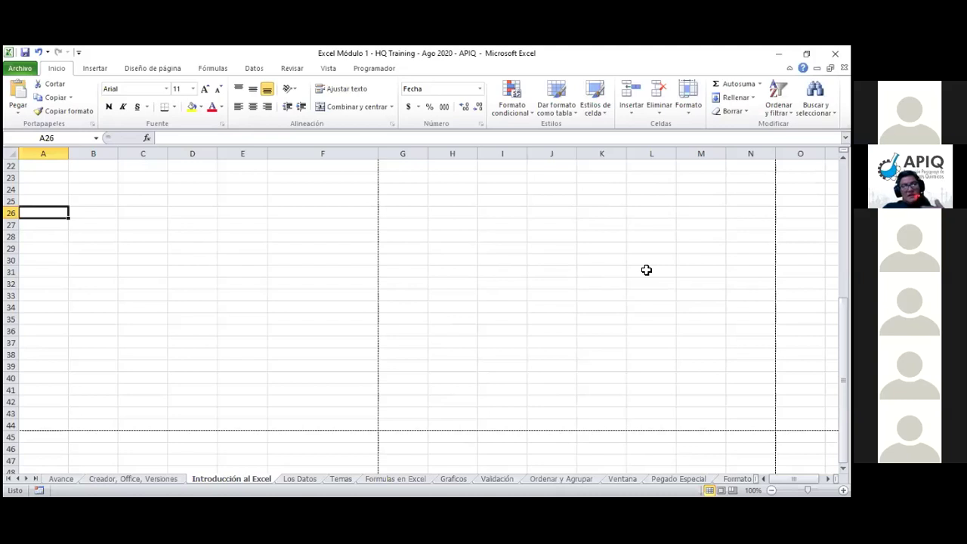
Page down once more to row 52, then page up twice back to the topic list at A5.
{"action": "key", "text": "Page_Down"}
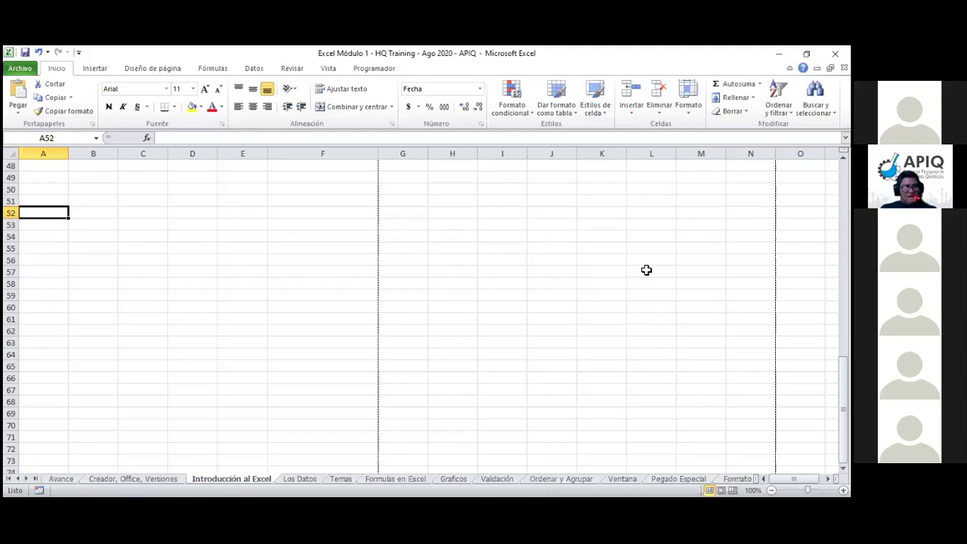
{"action": "key", "text": "Page_Up"}
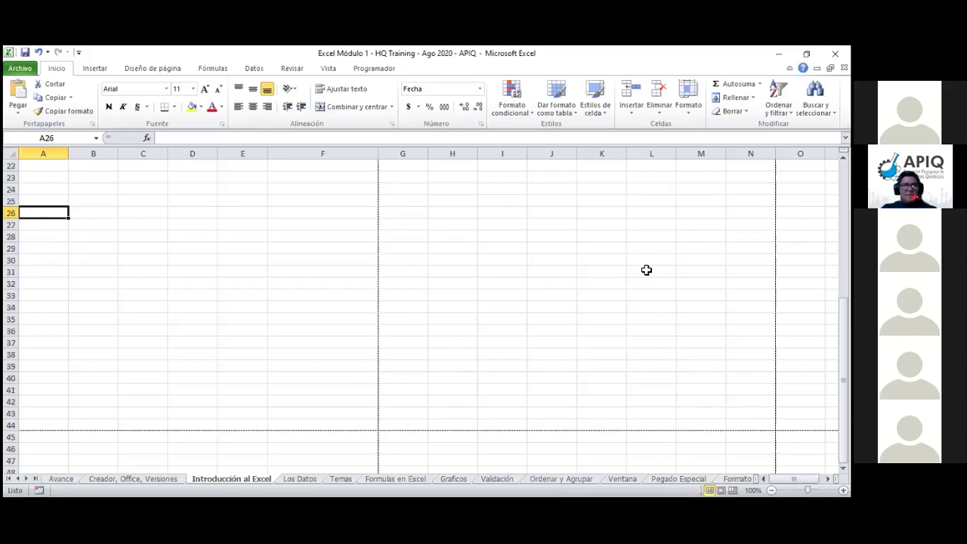
{"action": "key", "text": "Page_Up"}
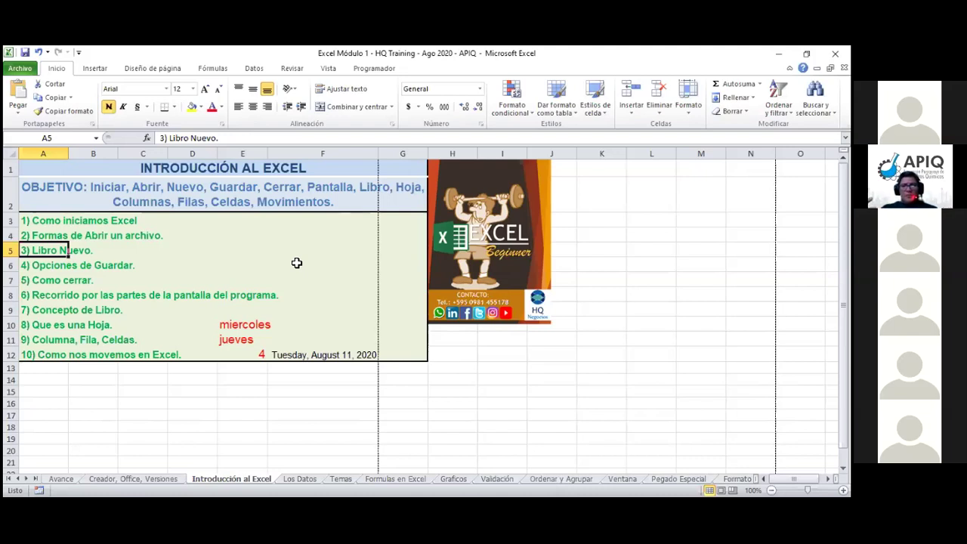
Turn on End mode and shift one screen right to columns P–AE, with P5 active.
{"action": "key", "text": "End"}
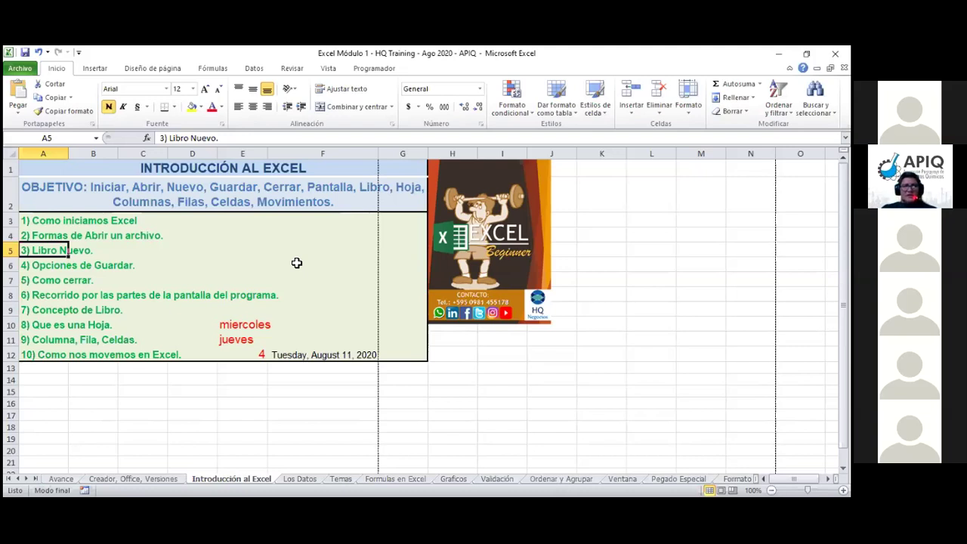
{"action": "key", "text": "alt+Page_Down"}
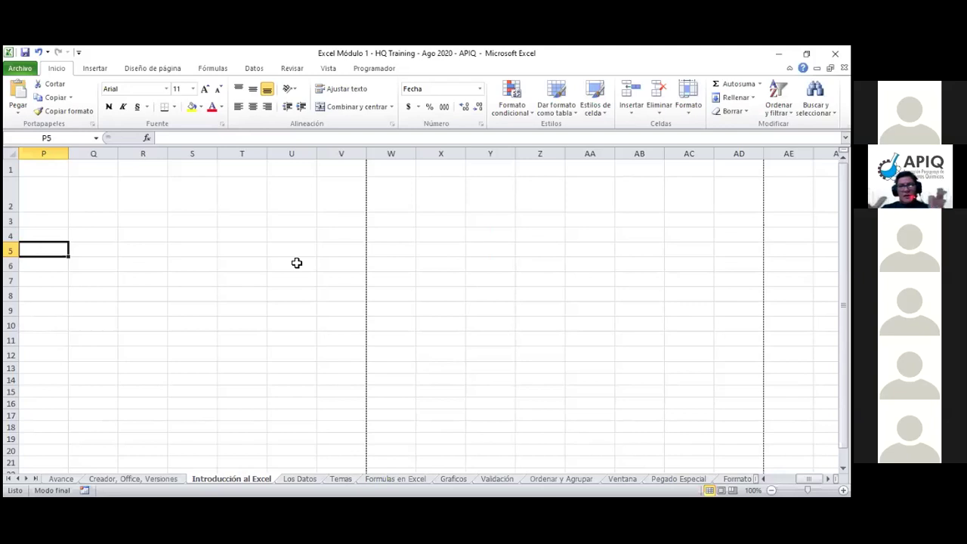
Move two screens left with Alt+Page Up, back to column A and the course outline.
{"action": "scroll", "coordinate": [297, 263], "scroll_direction": "right", "scroll_amount": 5}
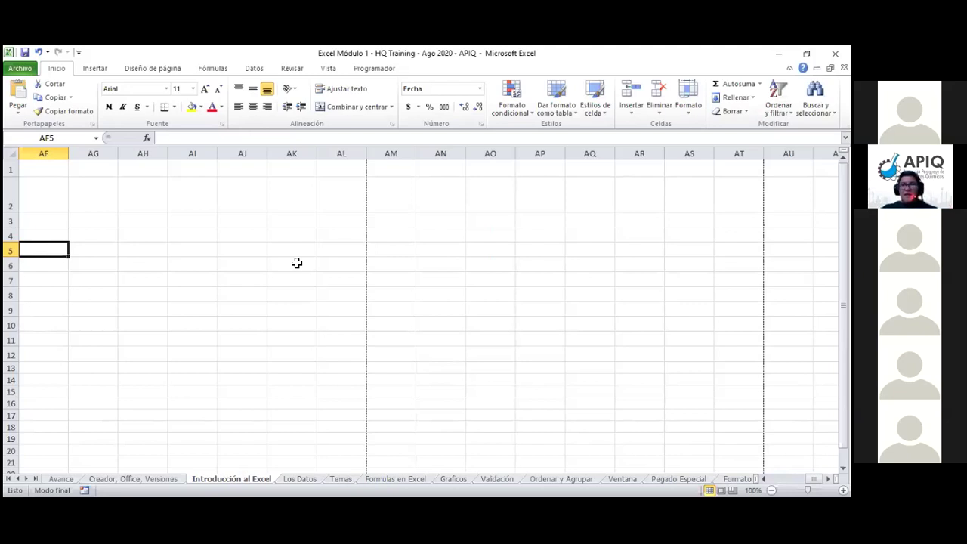
{"action": "key", "text": "alt+Page_Up"}
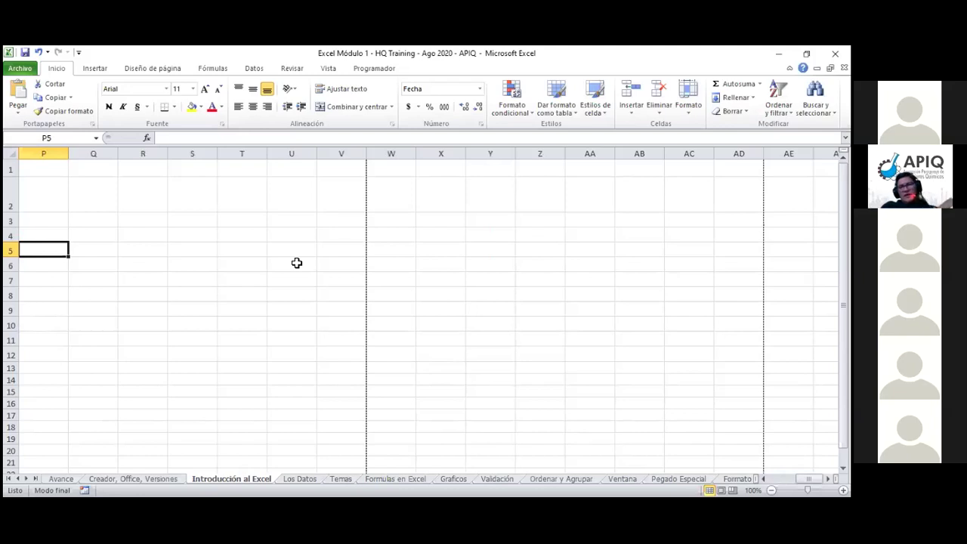
{"action": "key", "text": "alt+Page_Up"}
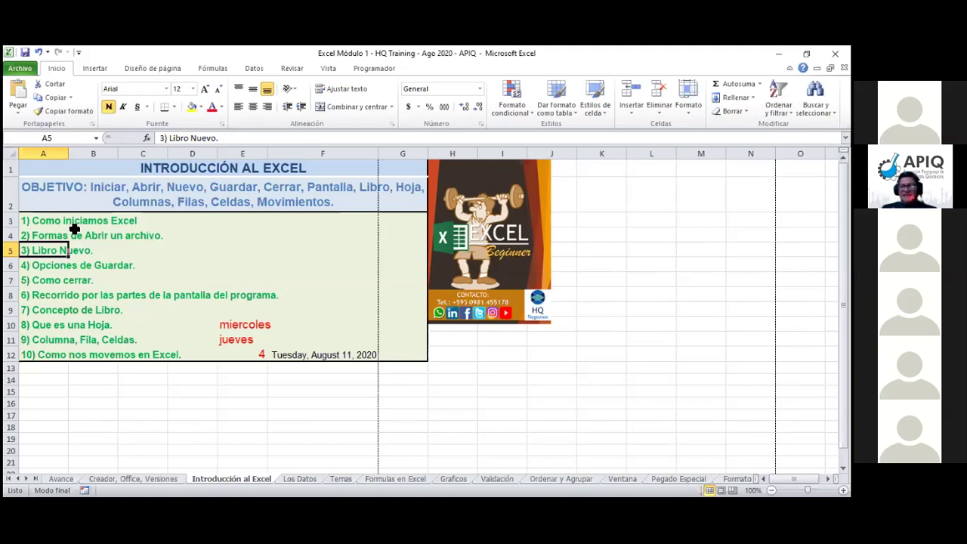
Jump from A5 straight to the sheet's last column, XFD5.
{"action": "key", "text": "ctrl+Right"}
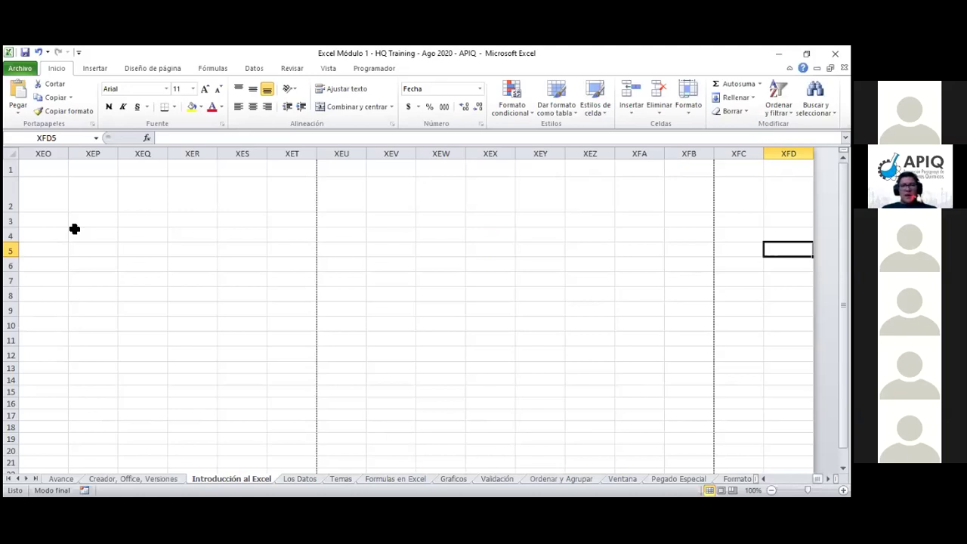
Jump to the bottom row, back to column A, then up to the last filled cell A12.
{"action": "key", "text": "ctrl+Down"}
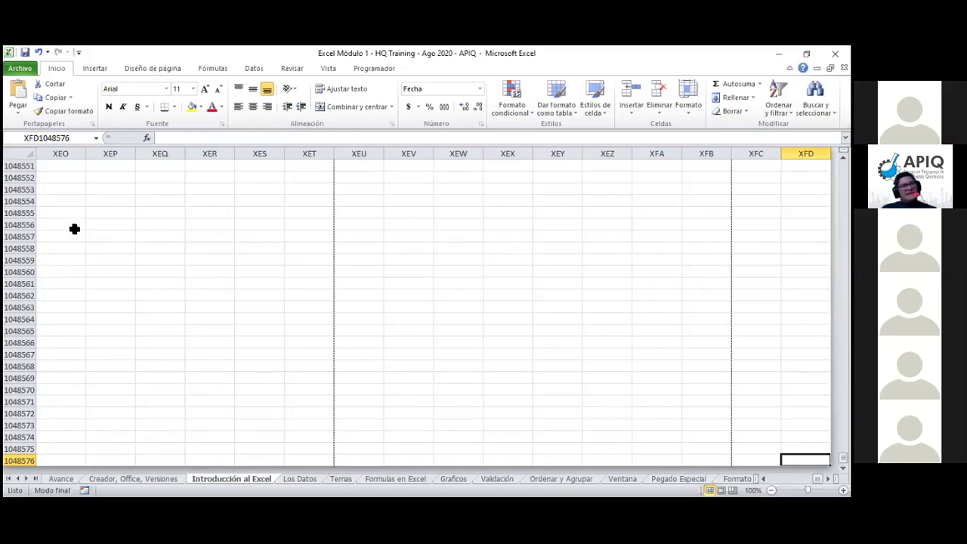
{"action": "key", "text": "ctrl+Left"}
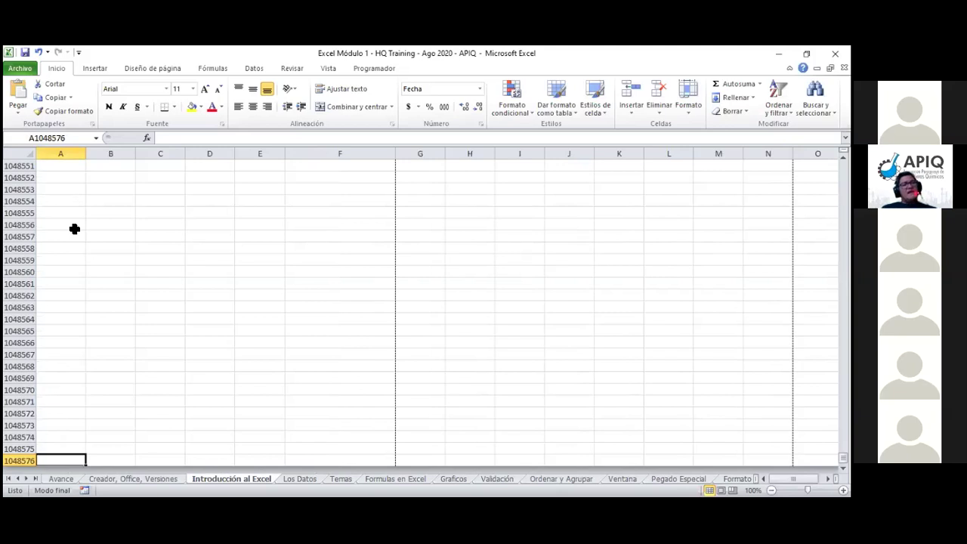
{"action": "key", "text": "ctrl+Up"}
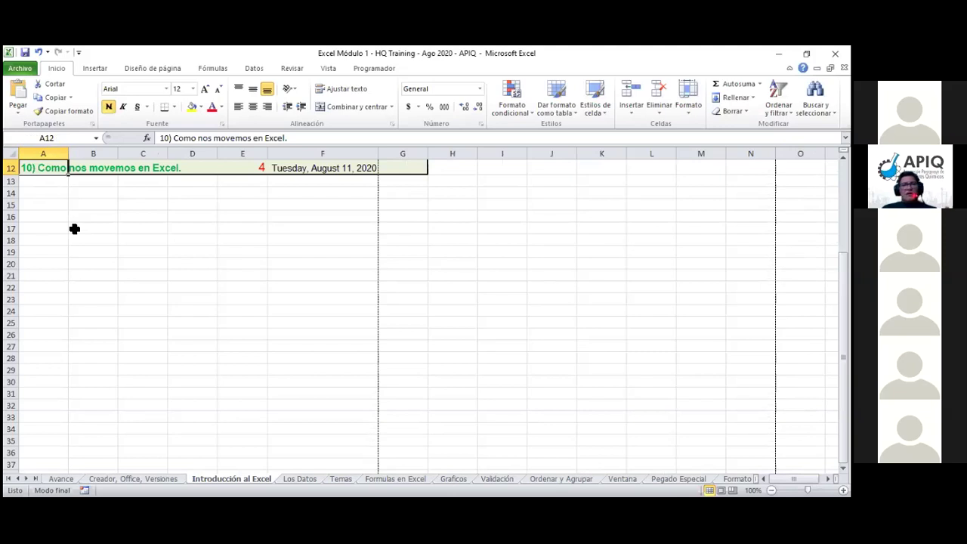
Go to A1, then jump along row 1 to the last column, XFD1.
{"action": "key", "text": "ctrl+Home"}
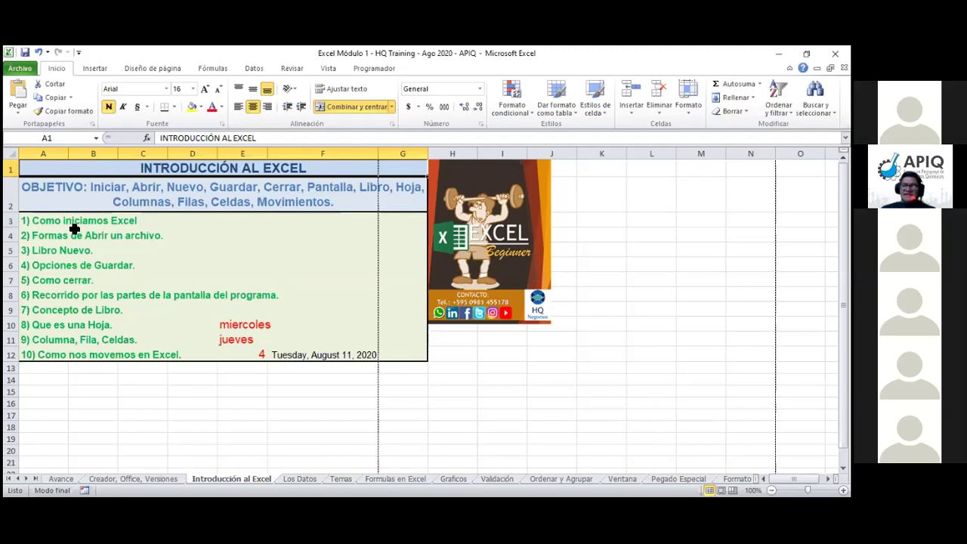
{"action": "key", "text": "ctrl+Right"}
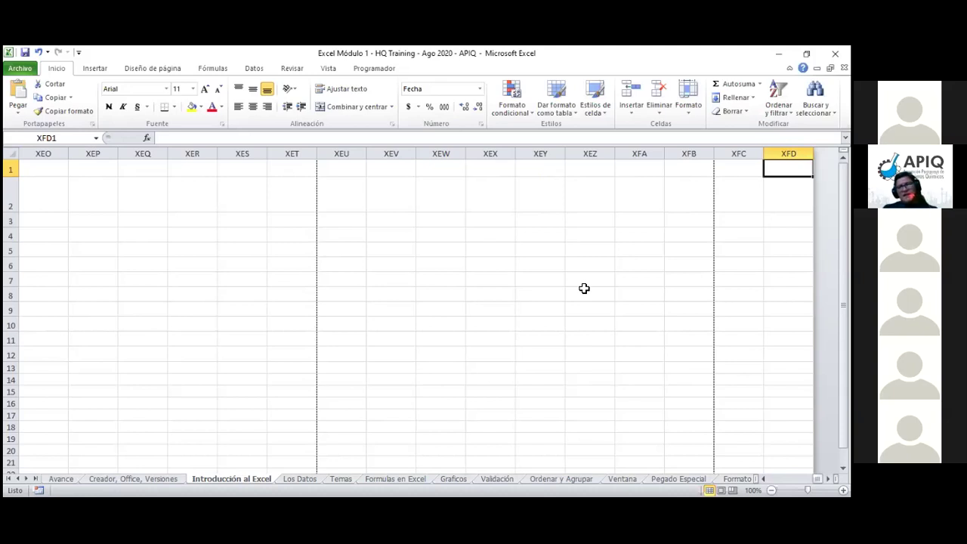
Return to A1, visit XFD from H1, then come back to H1 with End mode on.
{"action": "key", "text": "ctrl+Home"}
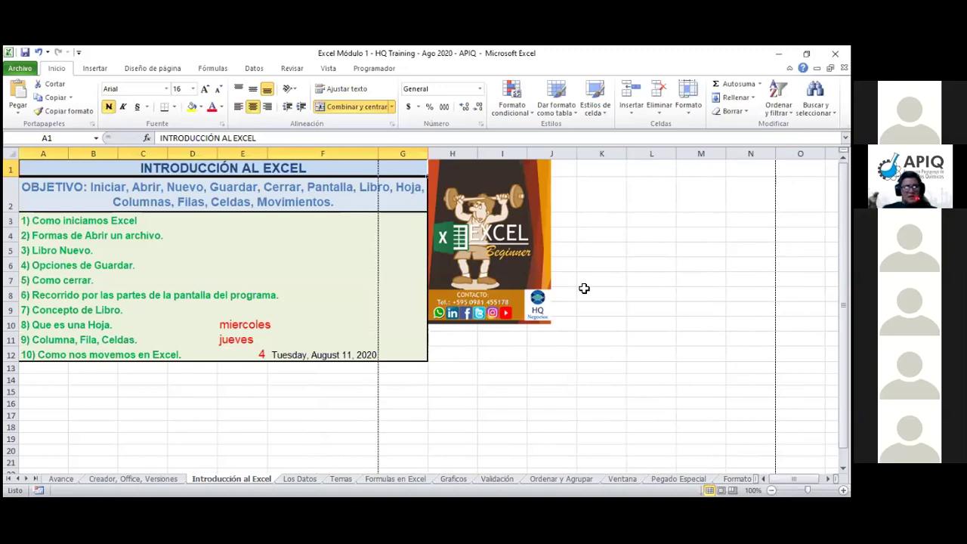
{"action": "key", "text": "Right"}
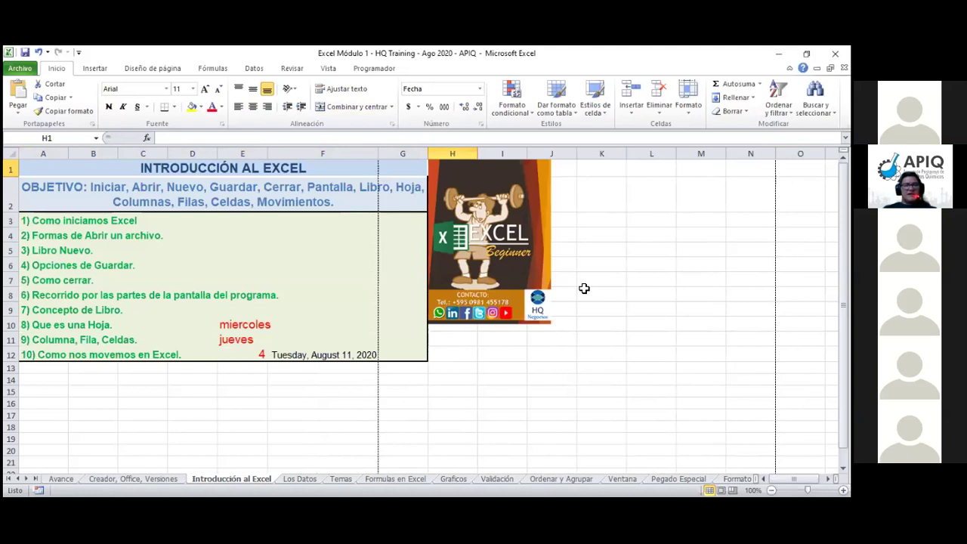
{"action": "key", "text": "End"}
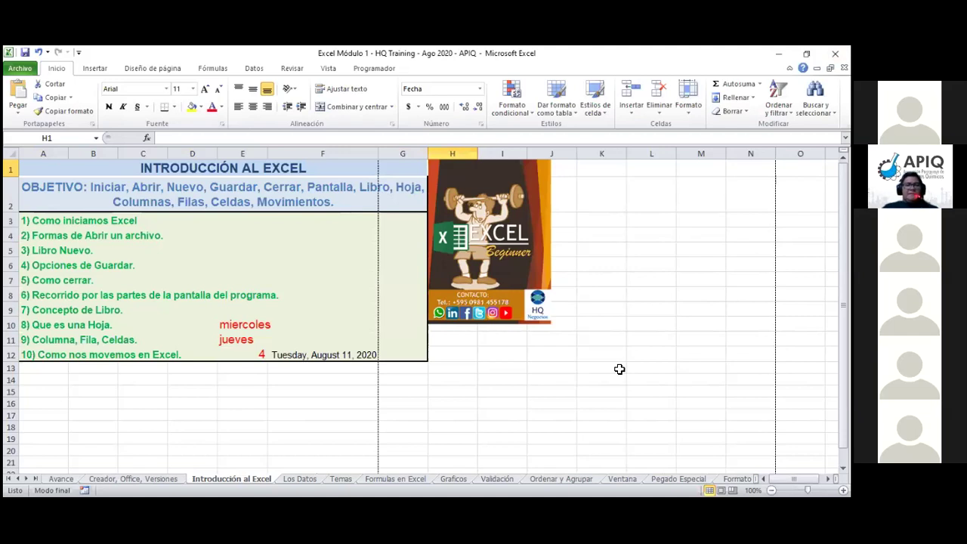
{"action": "key", "text": "ctrl+Right"}
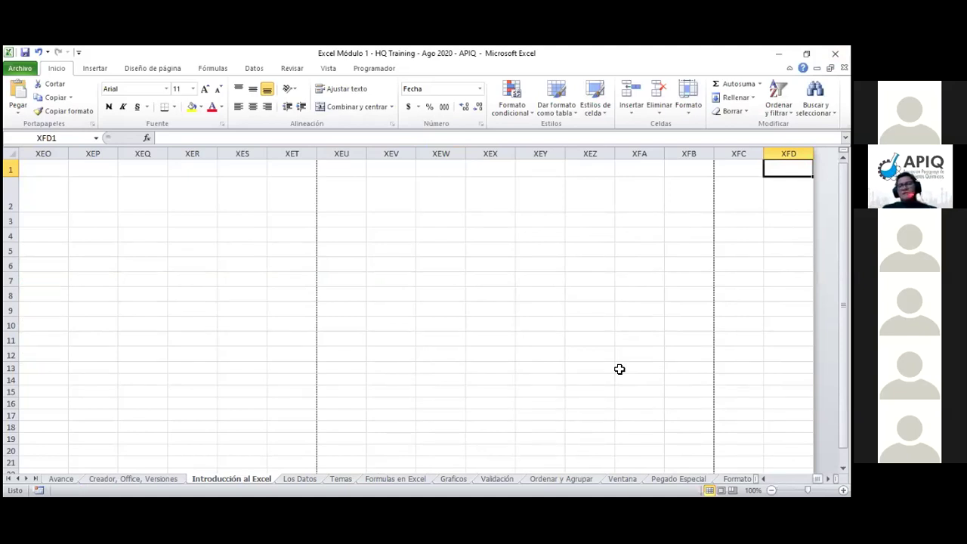
{"action": "key", "text": "ctrl+Home"}
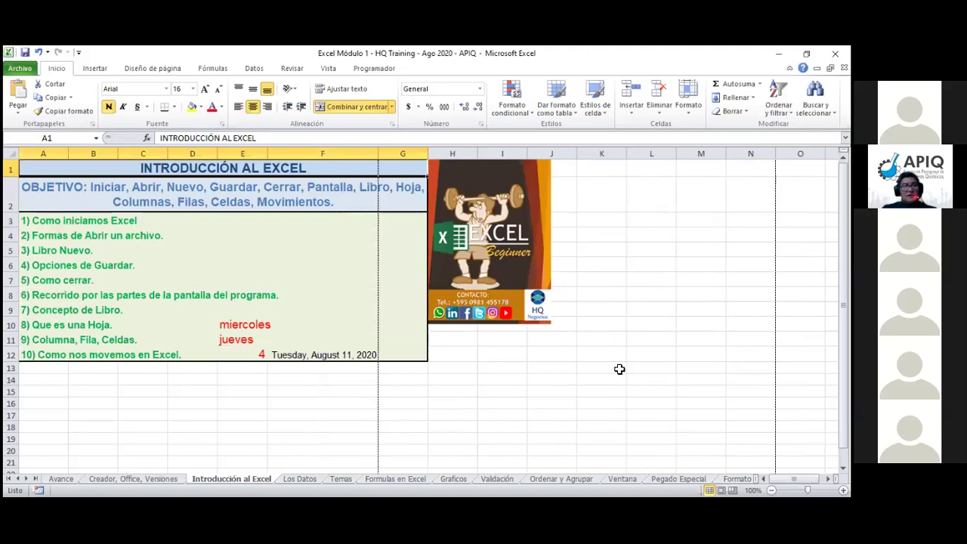
{"action": "key", "text": "Right"}
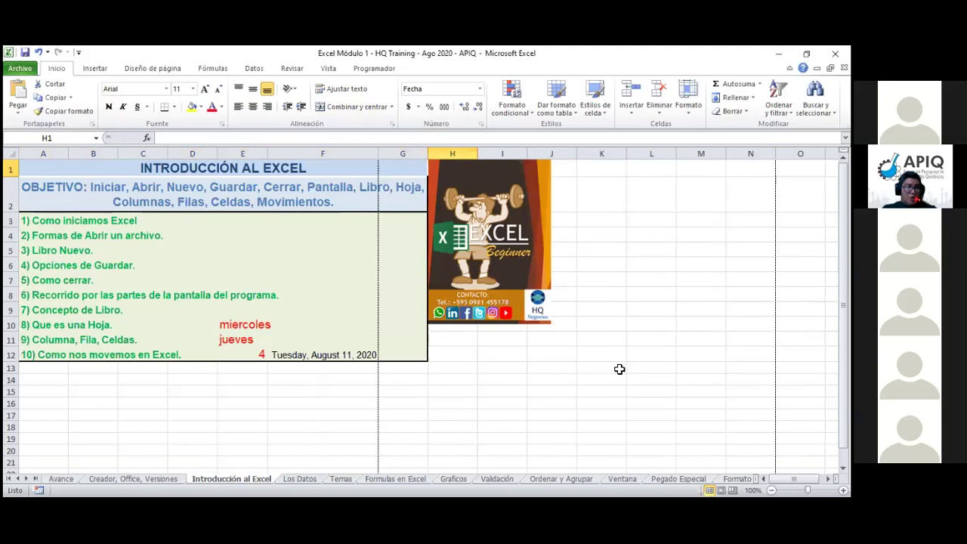
{"action": "key", "text": "End"}
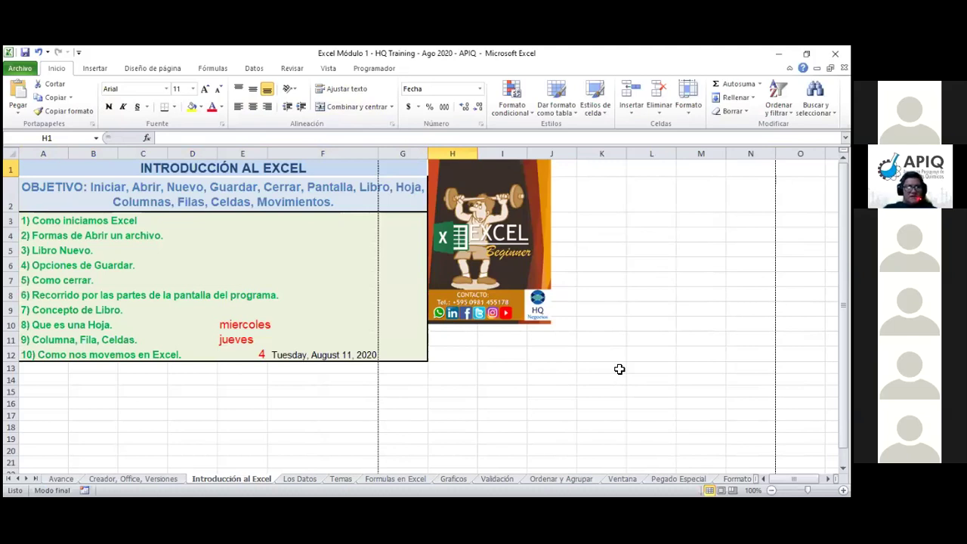
Jump down to row 1048576, then move left to column A at A1048576.
{"action": "key", "text": "ctrl+Down"}
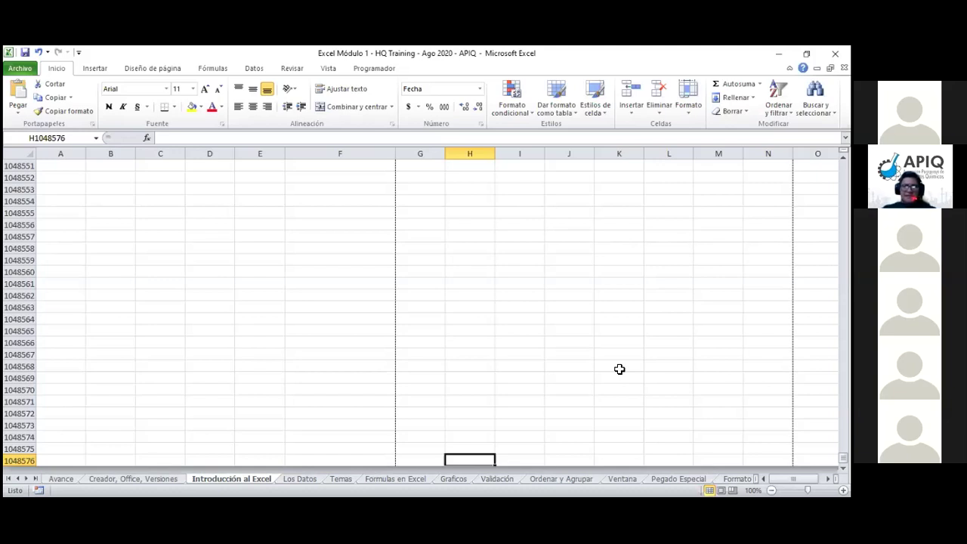
{"action": "key", "text": "Left"}
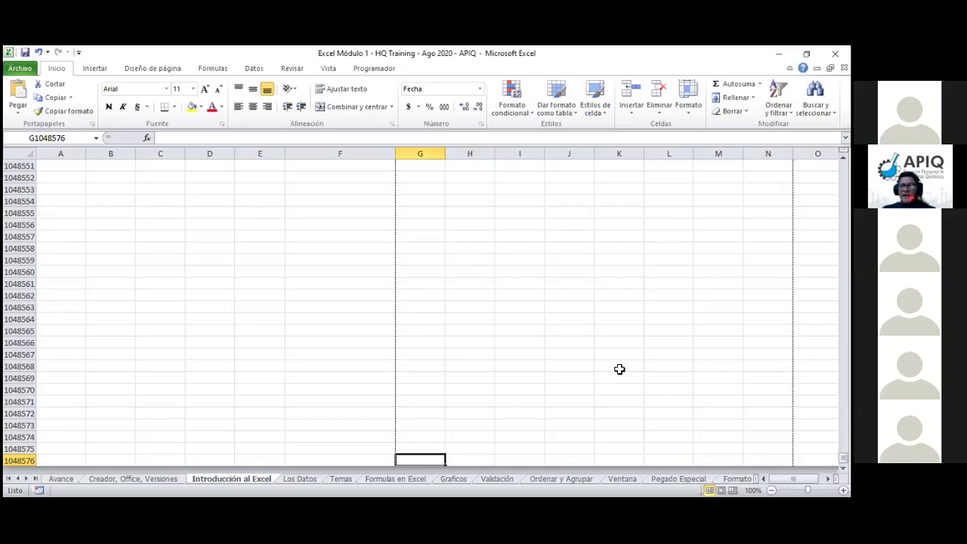
{"action": "key", "text": "Left"}
{"action": "key", "text": "Home"}
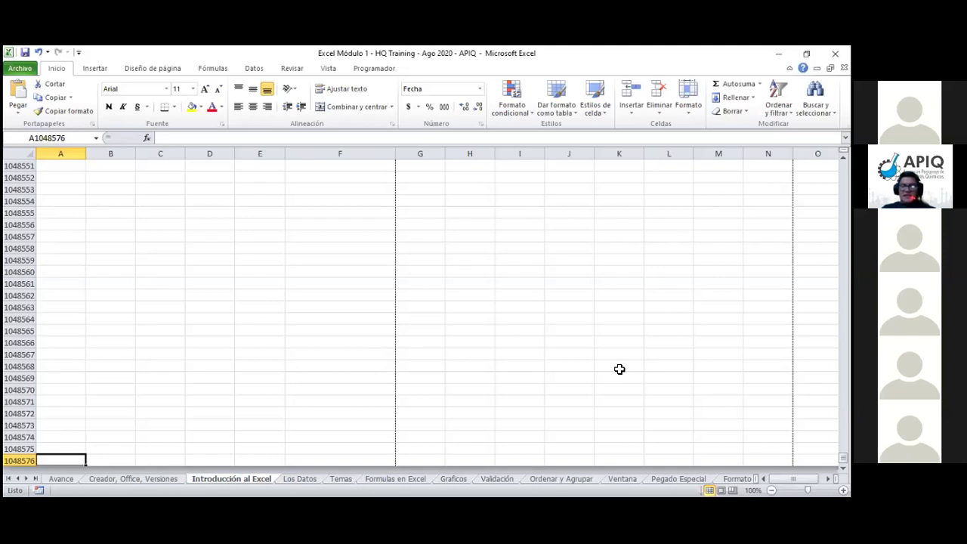
Return to A1, then jump to the last used cell, G12.
{"action": "key", "text": "ctrl+Home"}
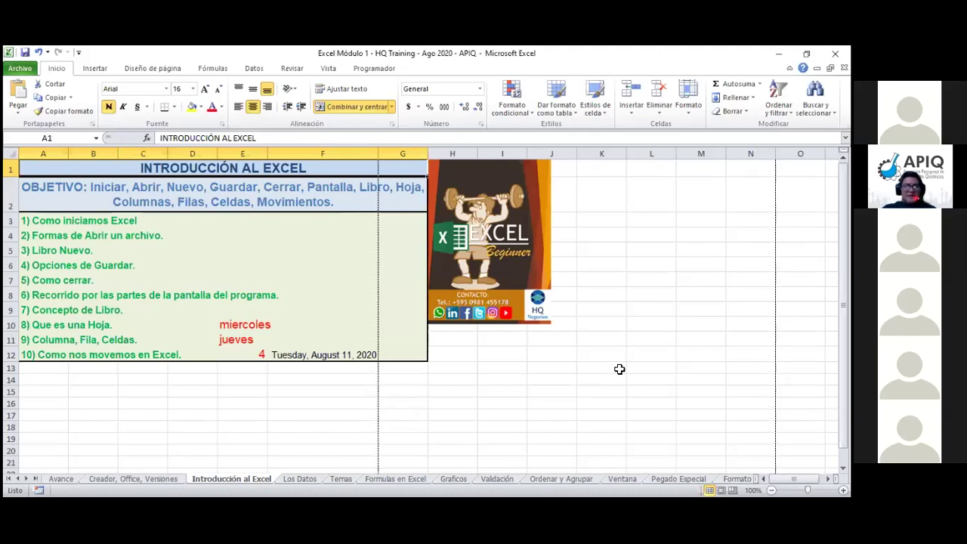
{"action": "key", "text": "ctrl+End"}
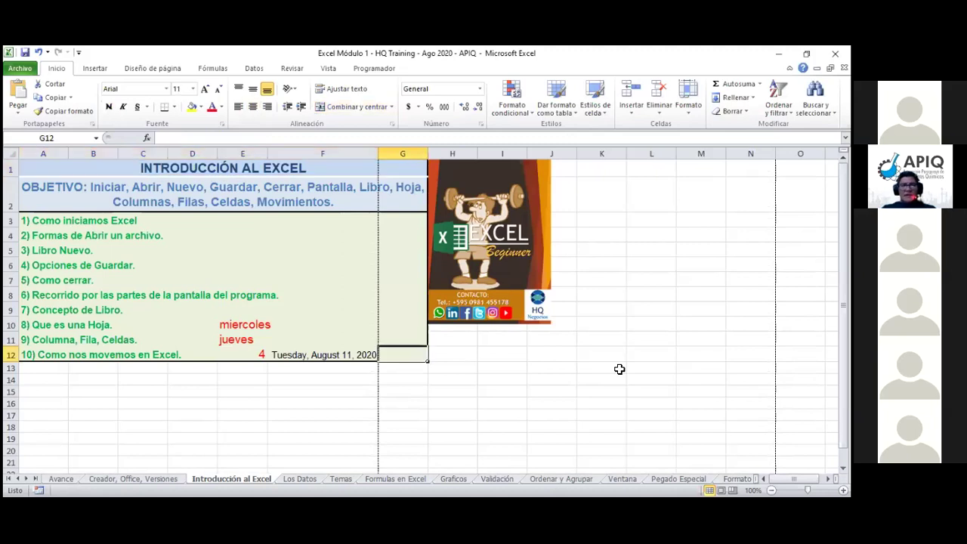
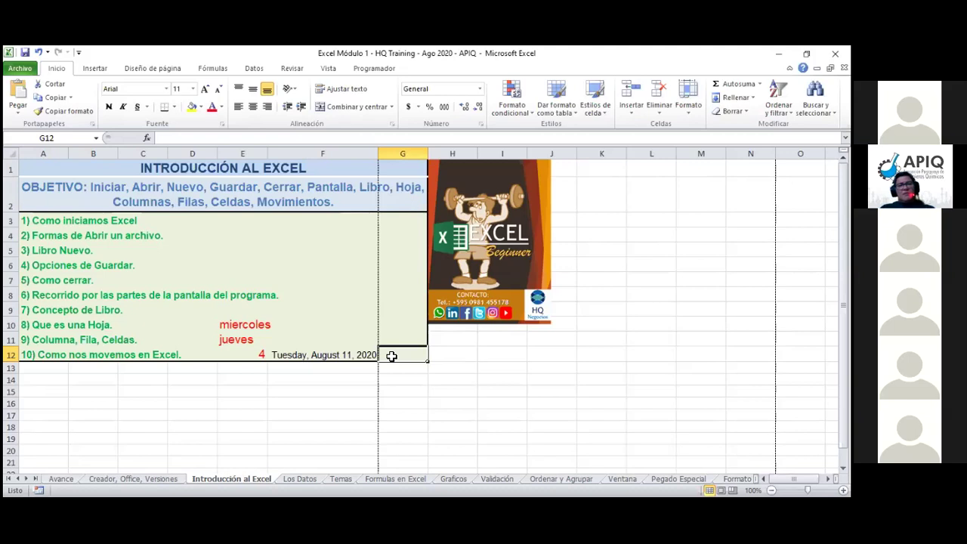
Jump to cell J14 by entering its address in the Name Box.
{"action": "left_click", "coordinate": [97, 139]}
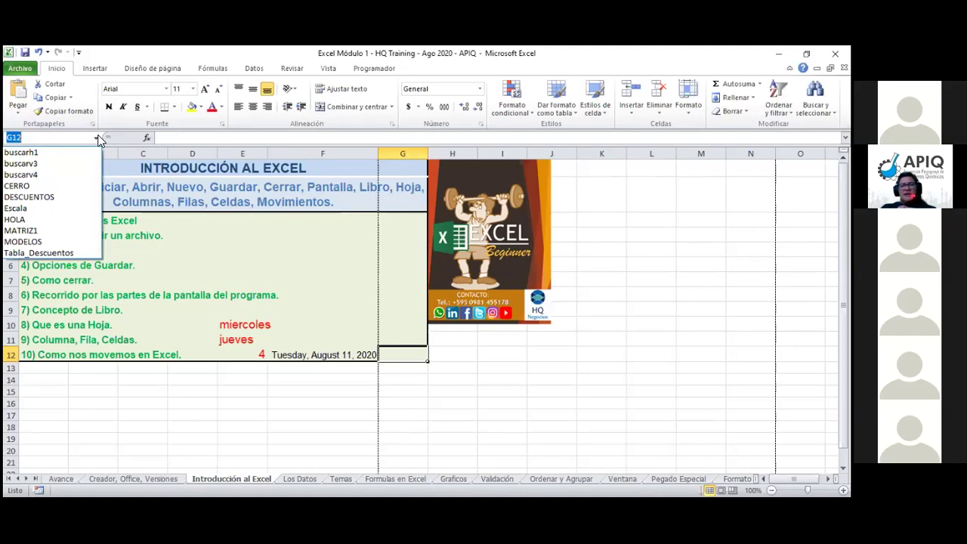
{"action": "type", "text": "J14"}
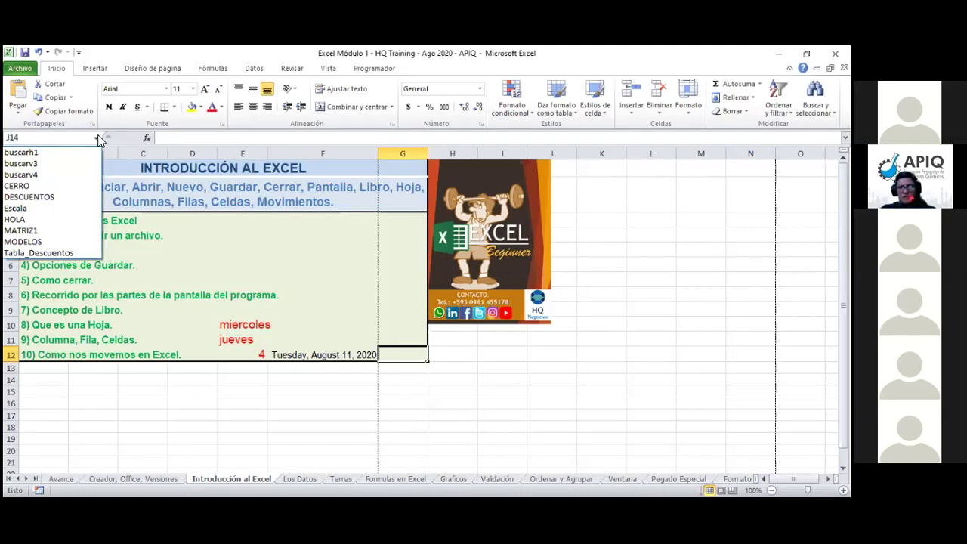
{"action": "key", "text": "Return"}
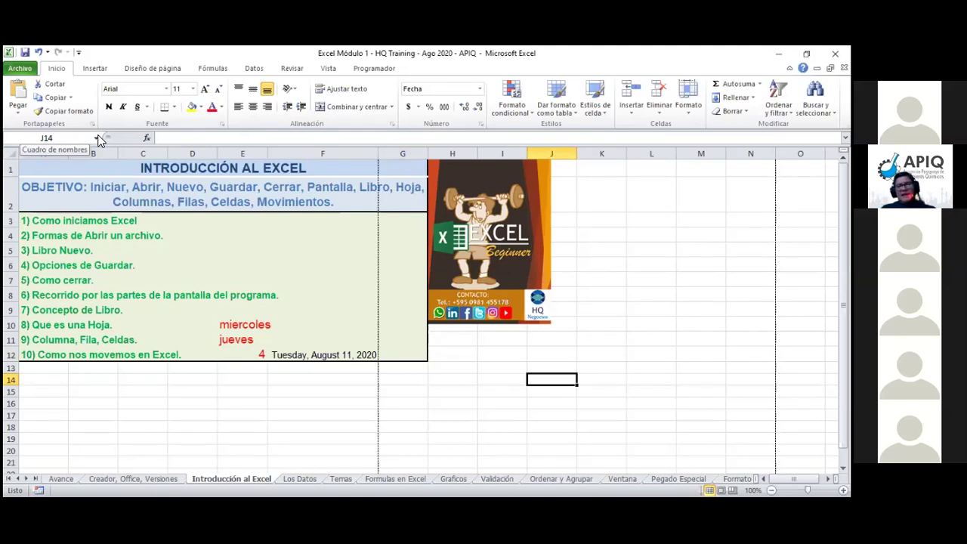
{"action": "key", "text": "F5"}
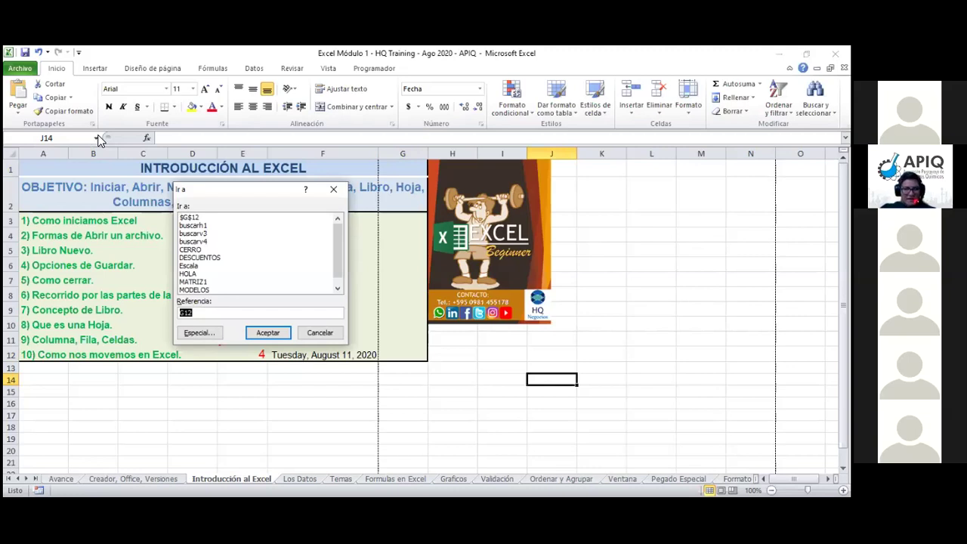
Go to cell L20 with the Go To reference and start typing a first name there.
{"action": "key", "text": "BackSpace"}
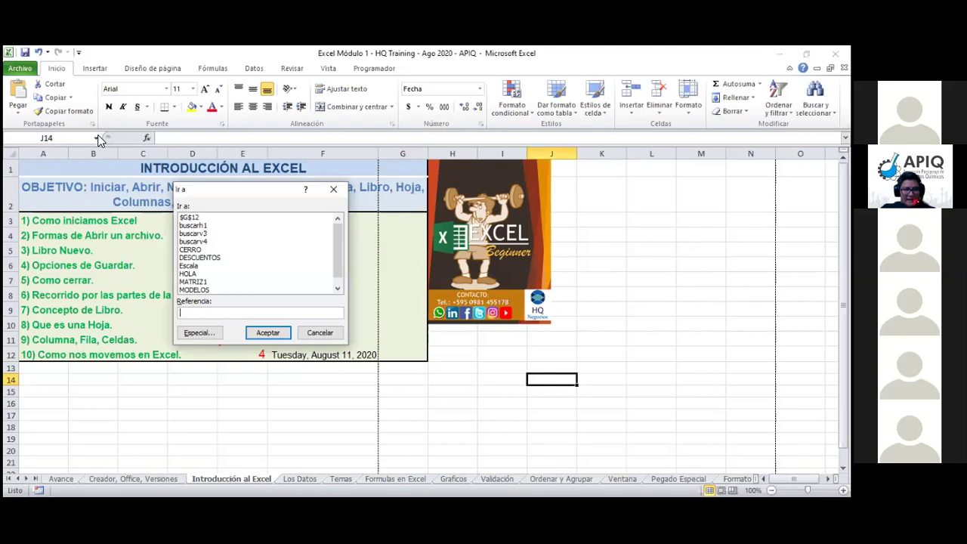
{"action": "type", "text": "L20"}
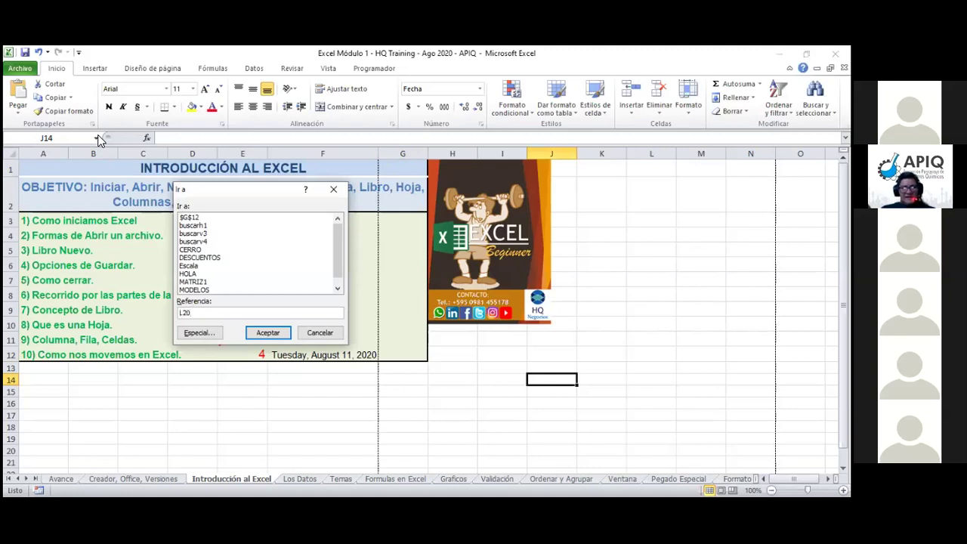
{"action": "key", "text": "Return"}
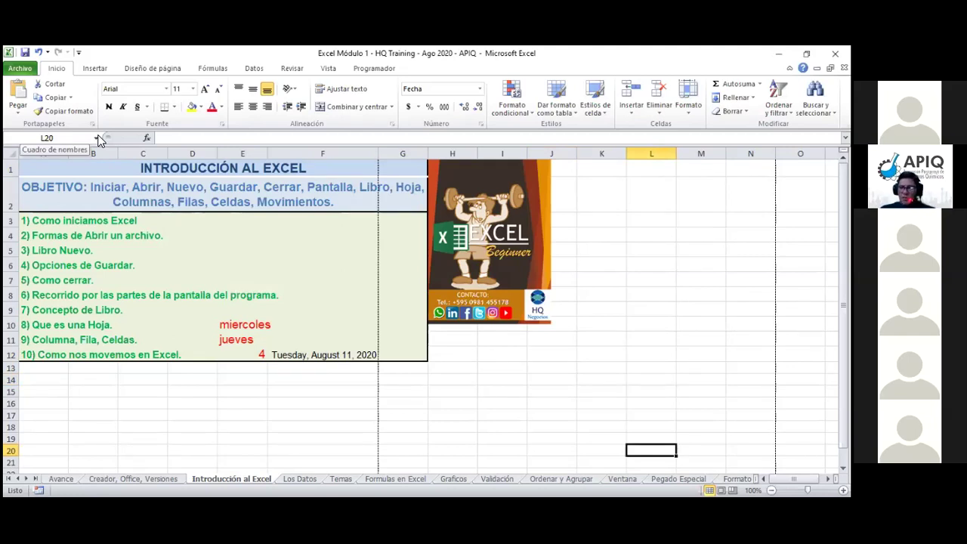
{"action": "type", "text": "PAula"}
{"action": "key", "text": "BackSpace"}
{"action": "key", "text": "BackSpace"}
{"action": "key", "text": "BackSpace"}
{"action": "key", "text": "BackSpace"}
{"action": "key", "text": "BackSpace"}
Enter the corrected first name in L20, then move to A1 with Ctrl+Home and back with Ctrl+End.
{"action": "type", "text": "Paula"}
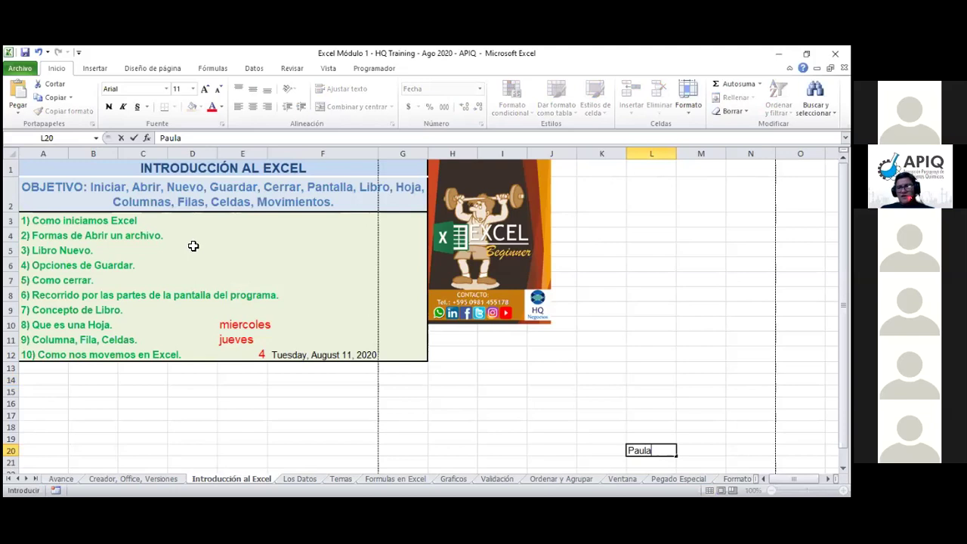
{"action": "key", "text": "Return"}
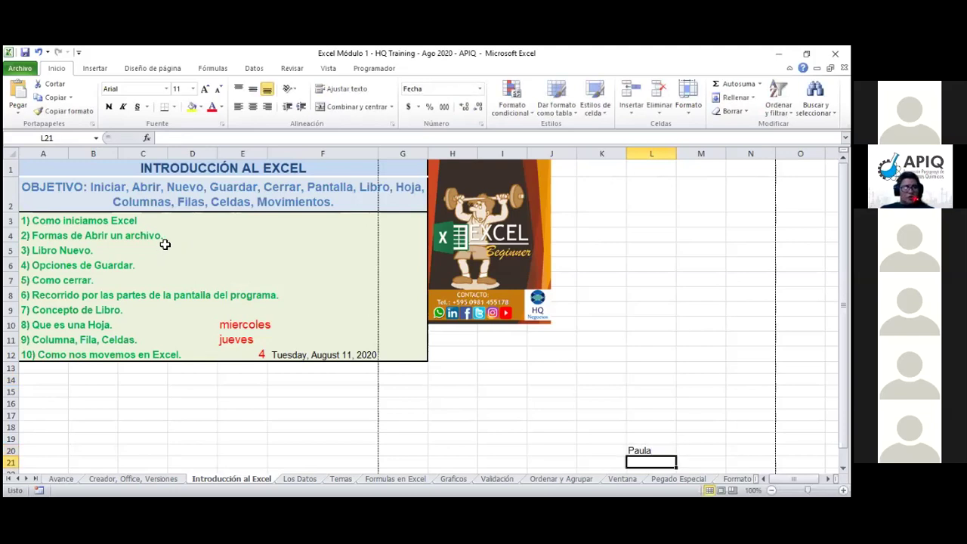
{"action": "key", "text": "Up"}
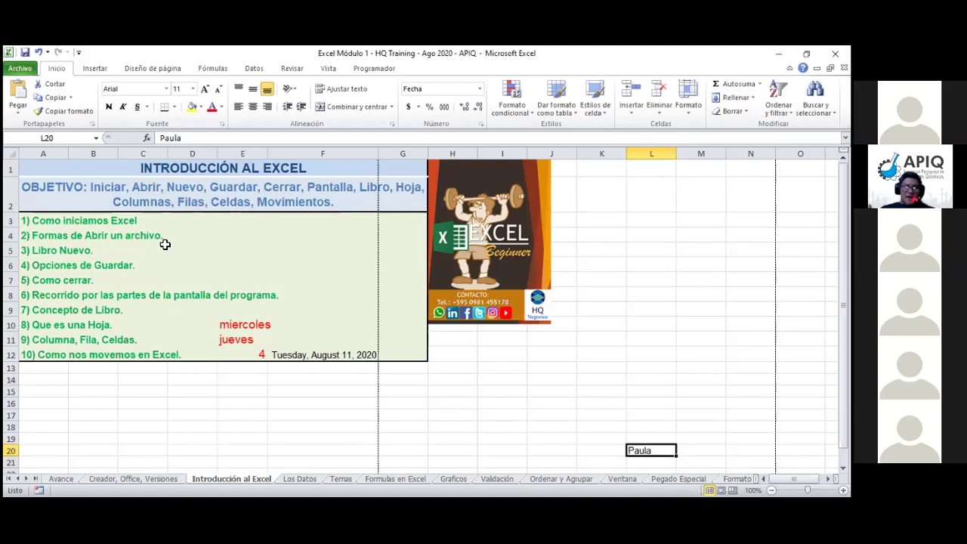
{"action": "key", "text": "ctrl+Home"}
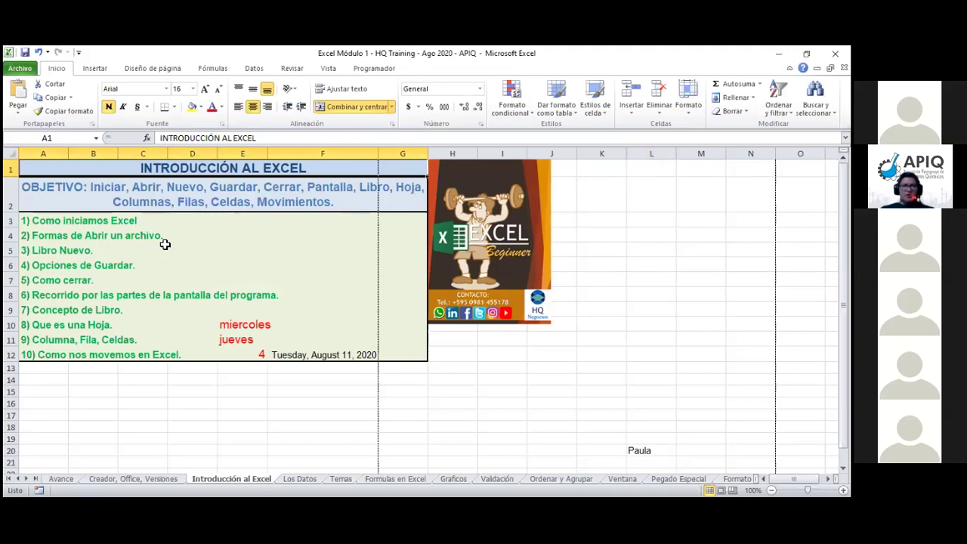
{"action": "key", "text": "ctrl+End"}
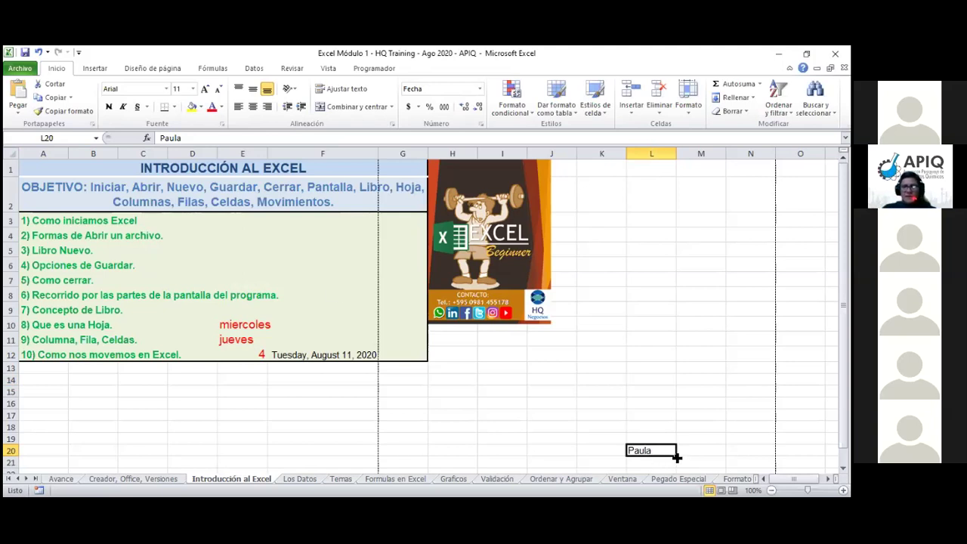
{"action": "mouse_move", "coordinate": [676, 455]}
{"action": "left_mouse_down"}
{"action": "mouse_move", "coordinate": [678, 487]}
{"action": "mouse_move", "coordinate": [680, 386]}
{"action": "mouse_move", "coordinate": [659, 428]}
{"action": "mouse_move", "coordinate": [663, 482]}
{"action": "mouse_move", "coordinate": [659, 428]}
{"action": "left_mouse_up"}
{"action": "scroll", "coordinate": [680, 386], "scroll_direction": "down", "scroll_amount": 1}
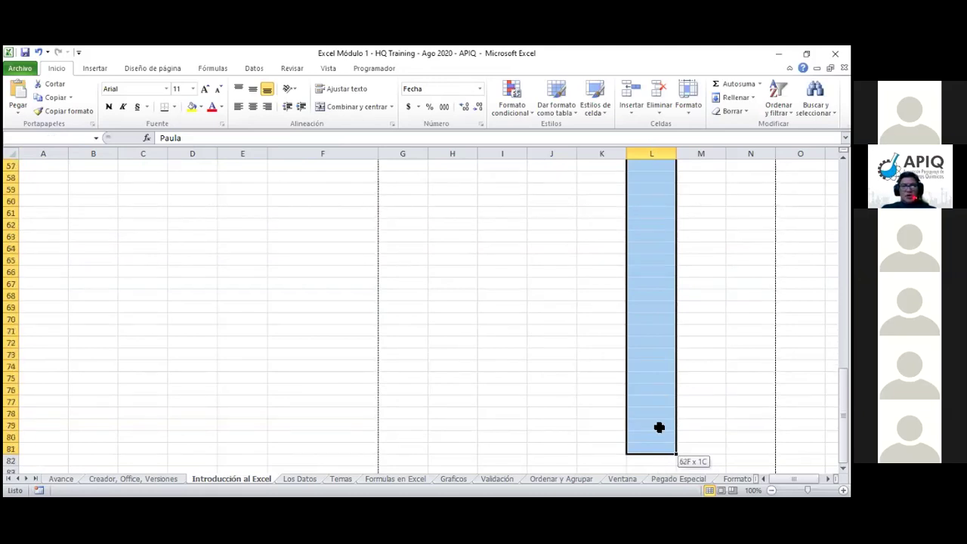
{"action": "left_click_drag", "start_coordinate": [664, 379], "coordinate": [664, 459]}
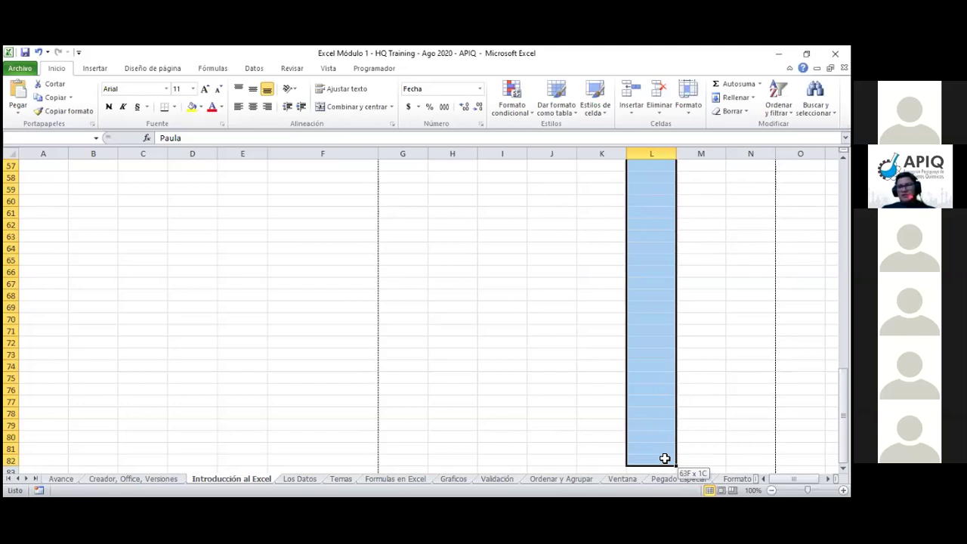
{"action": "mouse_move", "coordinate": [665, 458]}
{"action": "left_mouse_down"}
{"action": "mouse_move", "coordinate": [666, 470]}
{"action": "mouse_move", "coordinate": [668, 365]}
{"action": "left_mouse_up"}
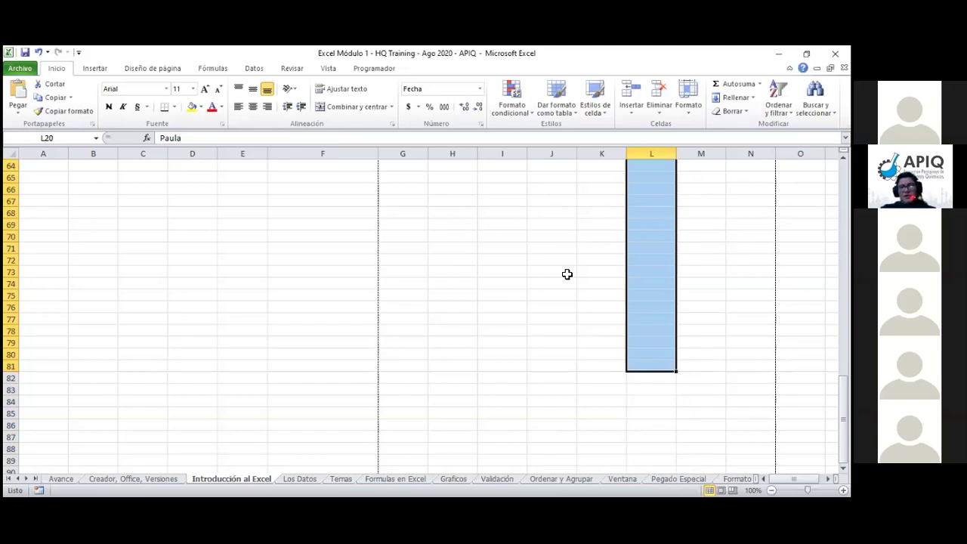
{"action": "mouse_move", "coordinate": [843, 420]}
{"action": "left_mouse_down"}
{"action": "mouse_move", "coordinate": [843, 332]}
{"action": "mouse_move", "coordinate": [843, 342]}
{"action": "left_mouse_up"}
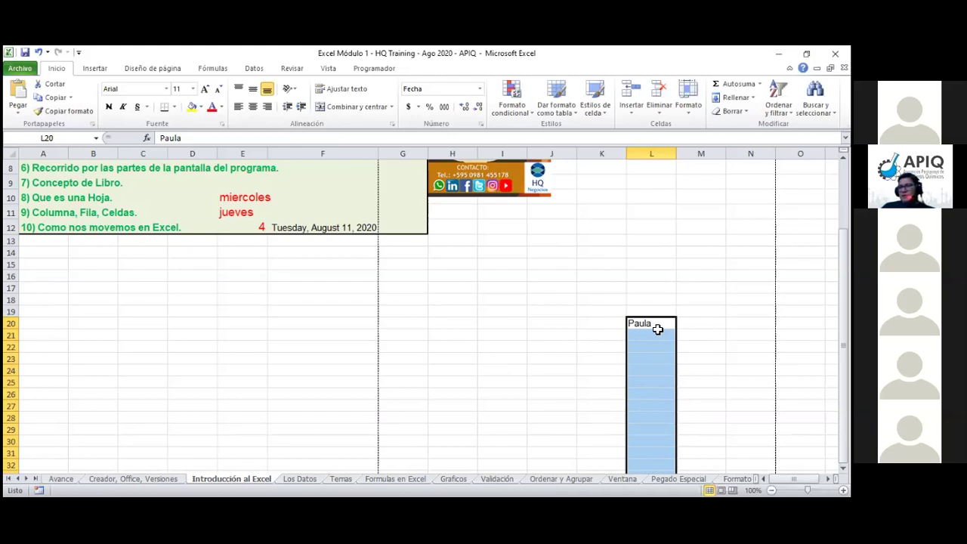
{"action": "left_click", "coordinate": [651, 326]}
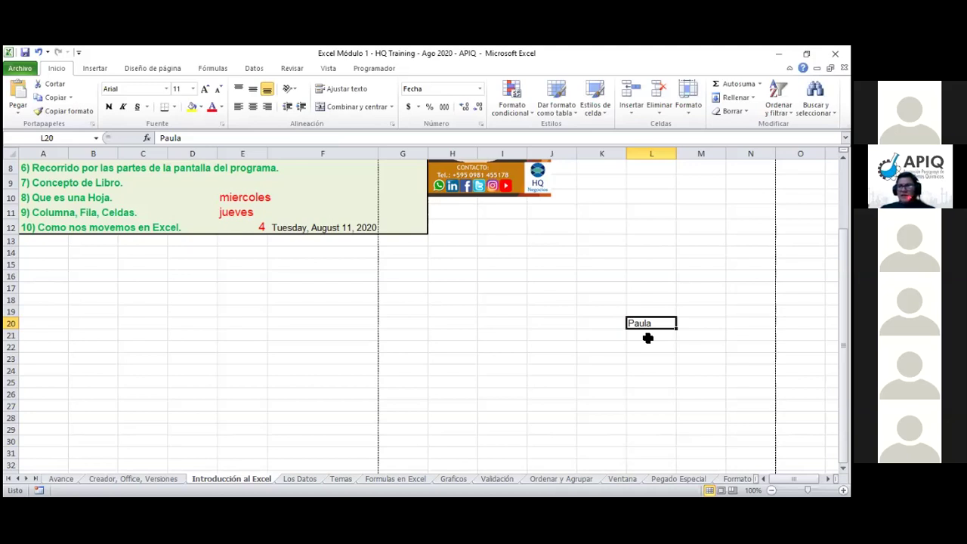
{"action": "key", "text": "ctrl+Page_Down"}
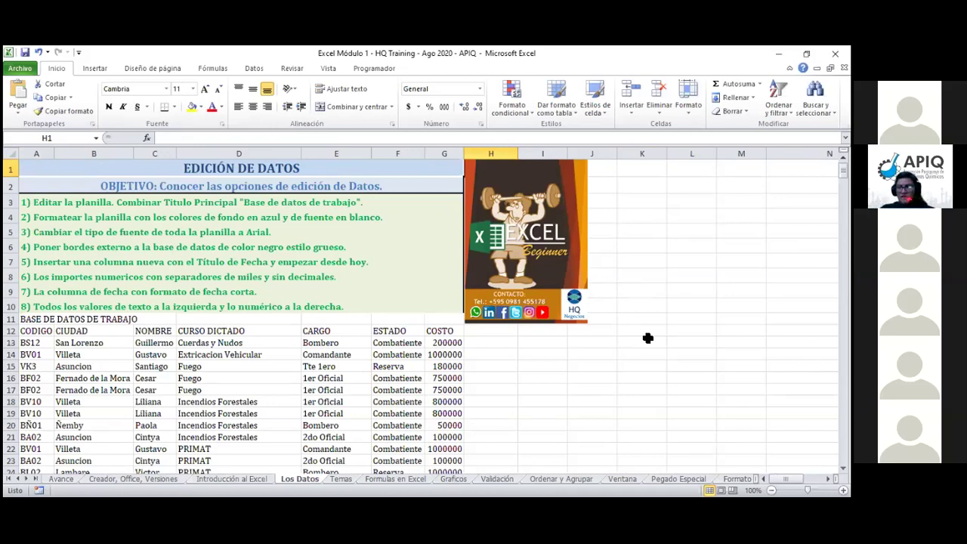
{"action": "key", "text": "ctrl+Page_Up"}
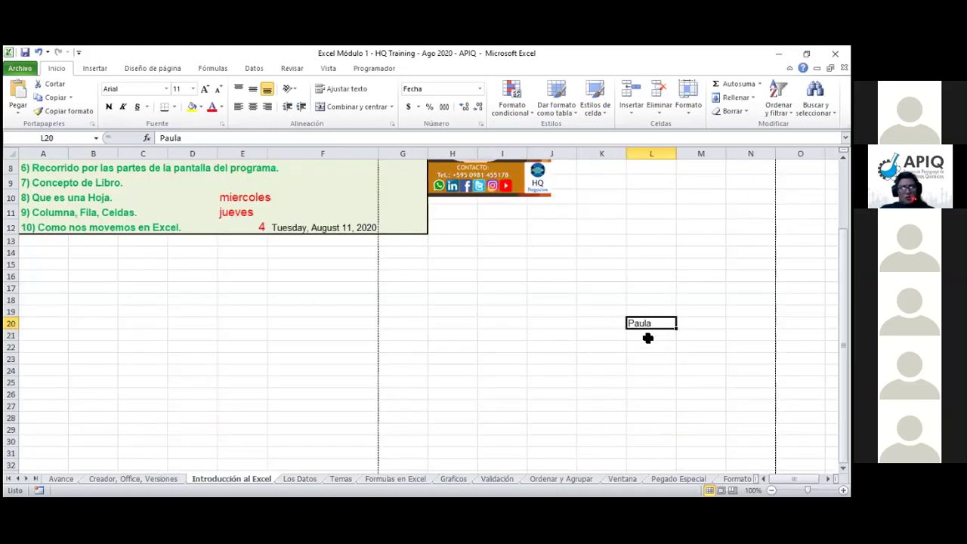
{"action": "key", "text": "ctrl+Page_Up"}
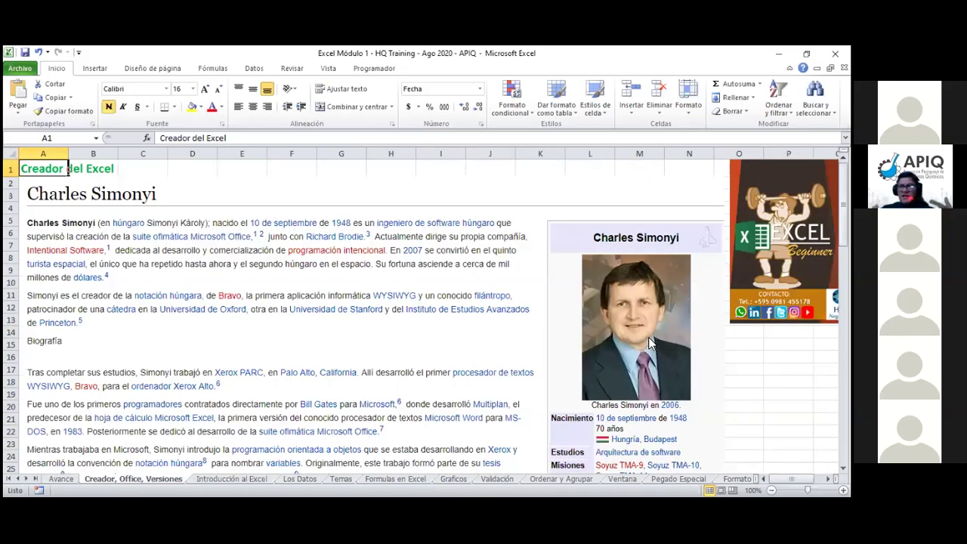
{"action": "key", "text": "ctrl+Down"}
{"action": "key", "text": "ctrl+Page_Down"}
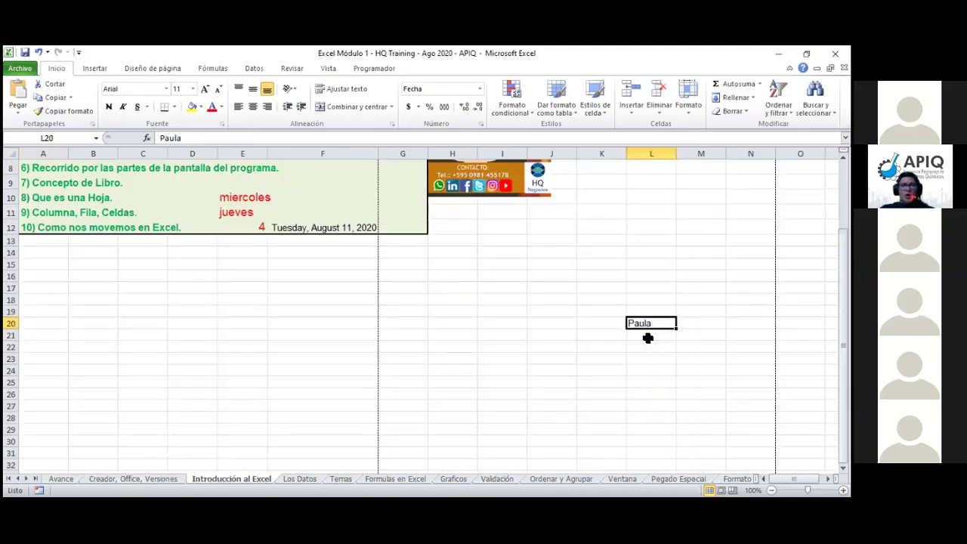
{"action": "key", "text": "ctrl+Page_Down"}
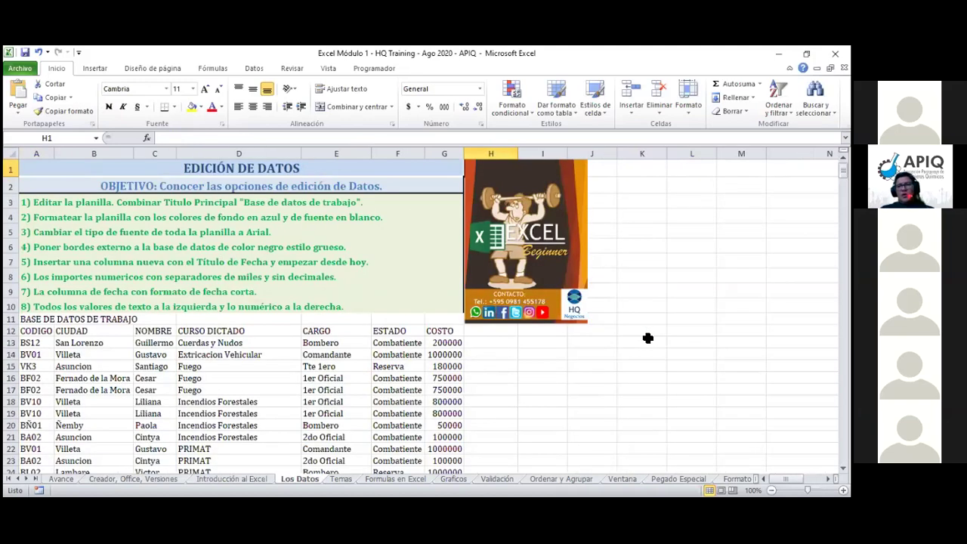
{"action": "key", "text": "ctrl+Page_Down"}
{"action": "key", "text": "ctrl+Down"}
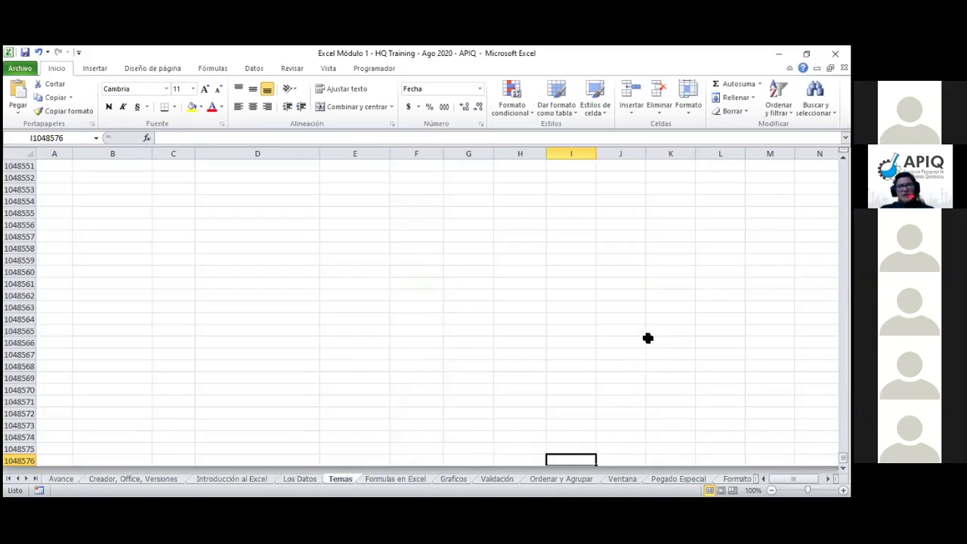
{"action": "key", "text": "ctrl+Page_Down"}
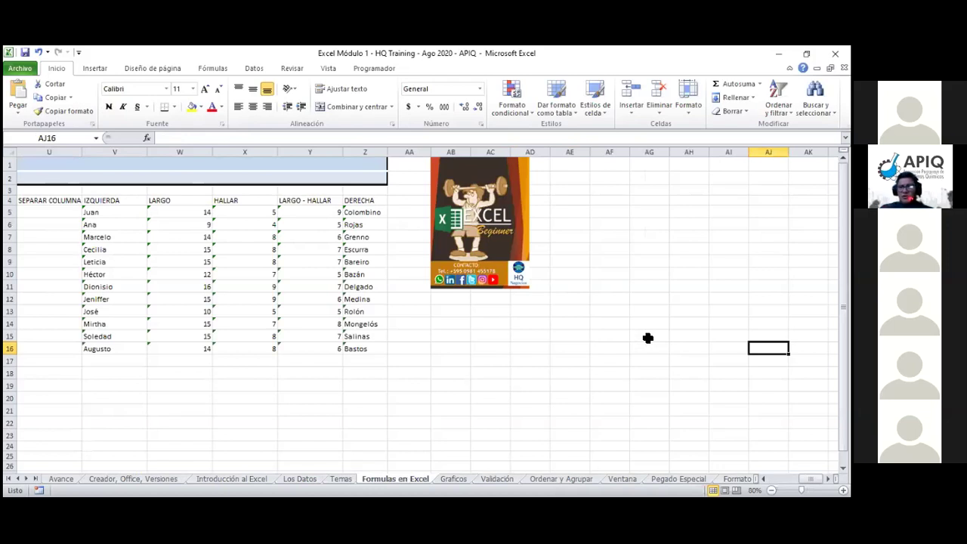
{"action": "key", "text": "ctrl+Page_Up"}
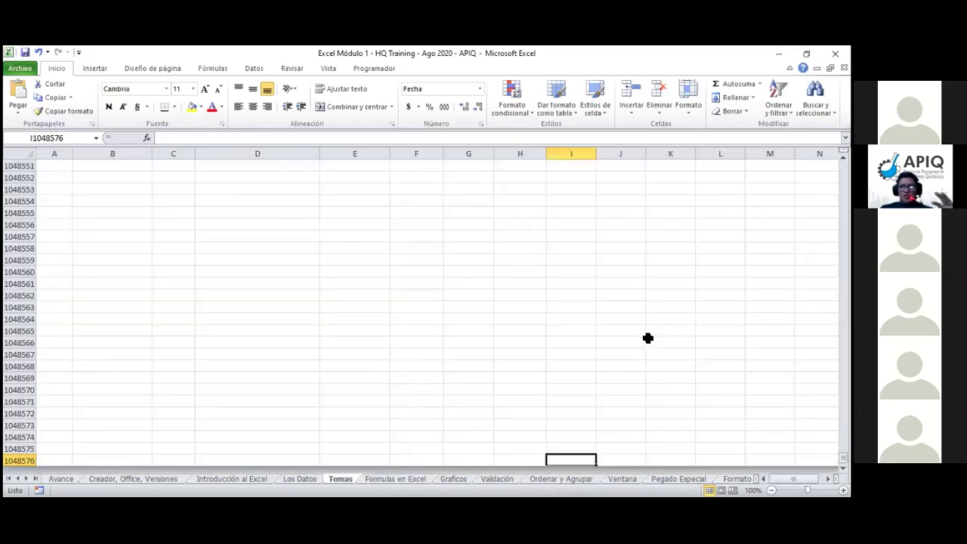
{"action": "key", "text": "ctrl+Page_Up"}
{"action": "key", "text": "ctrl+Page_Up"}
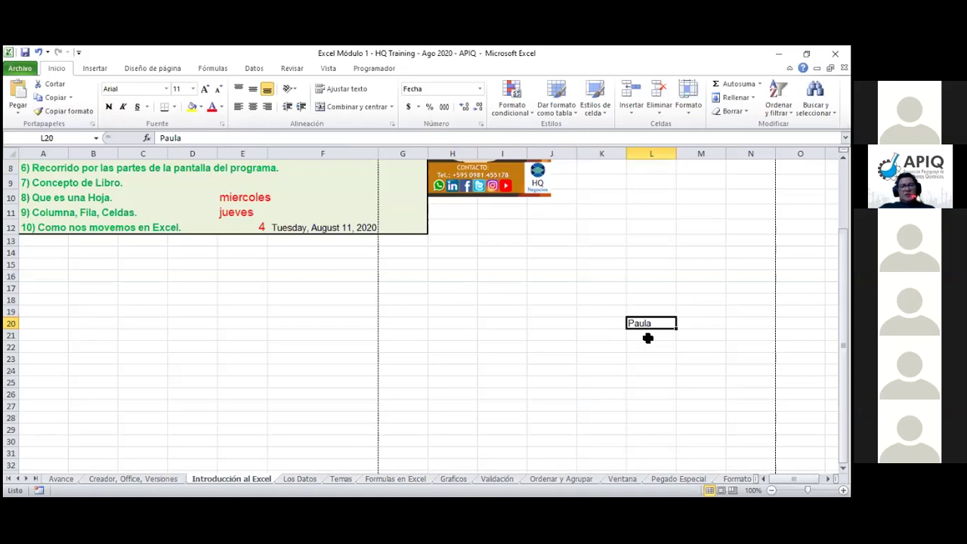
{"action": "key", "text": "ctrl+Page_Down"}
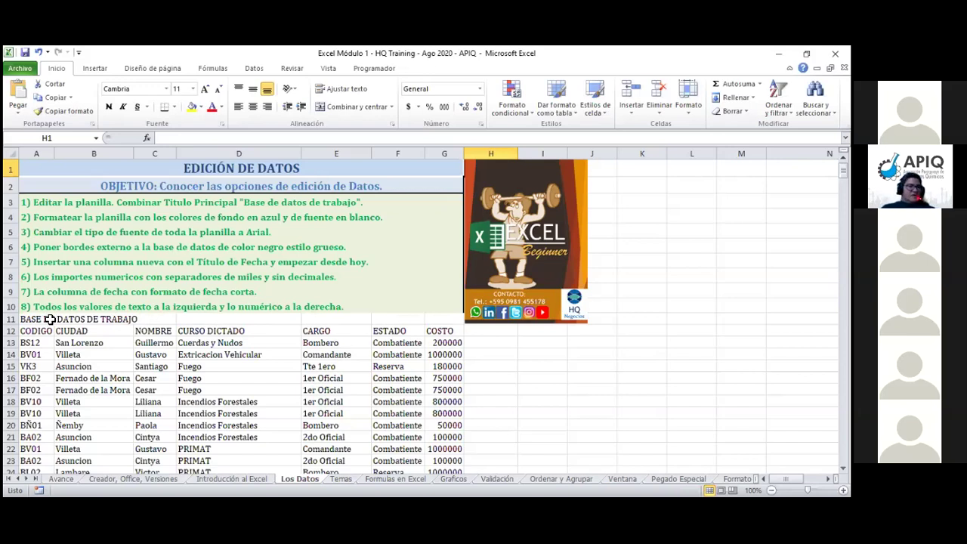
Merge and centre A11:G11 so the BASE DE DATOS DE TRABAJO title spans the table.
{"action": "left_click_drag", "start_coordinate": [49, 319], "coordinate": [432, 319]}
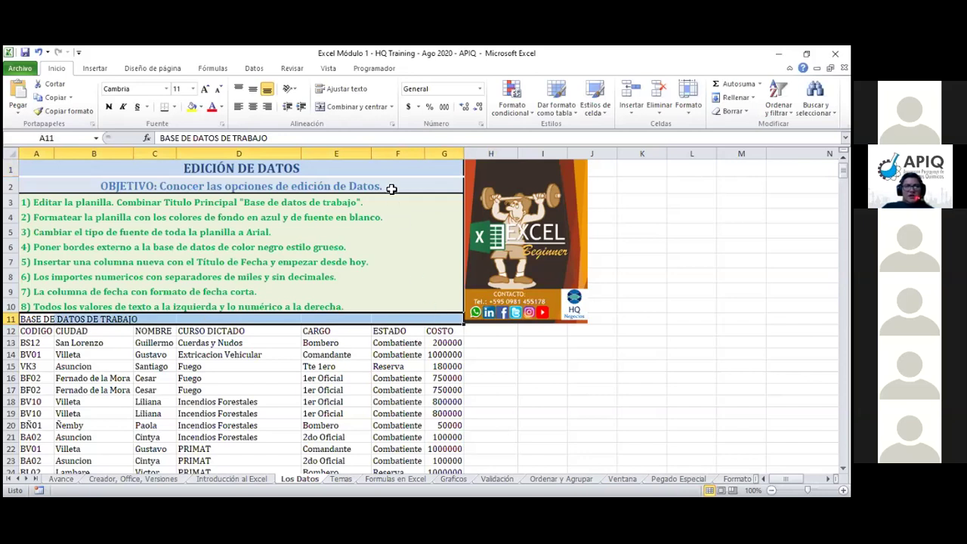
{"action": "left_click", "coordinate": [354, 107]}
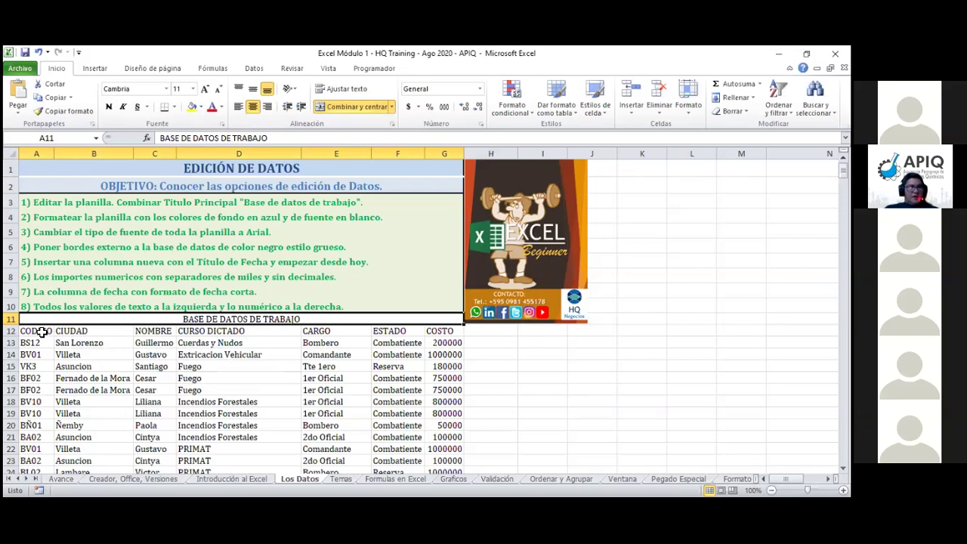
{"action": "left_click_drag", "start_coordinate": [38, 332], "coordinate": [169, 332]}
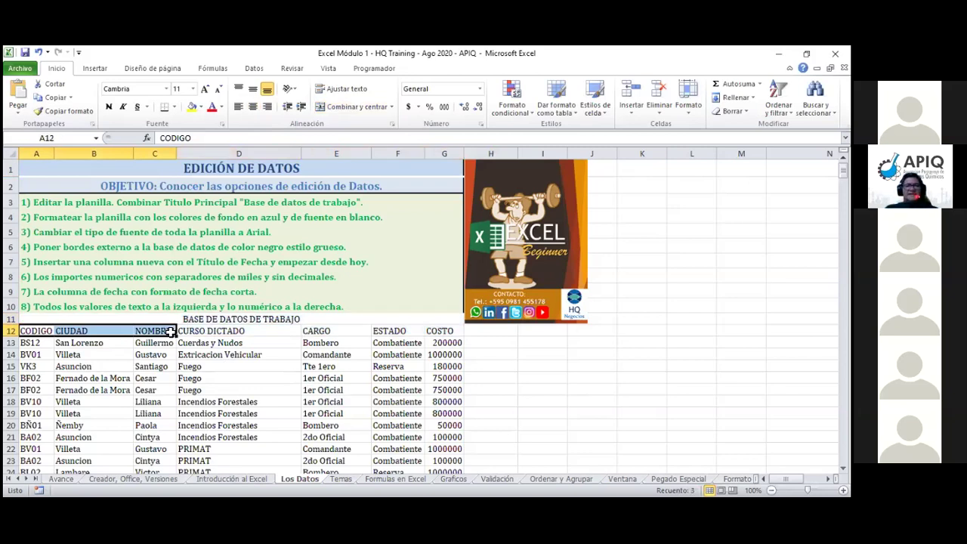
{"action": "left_click", "coordinate": [351, 113]}
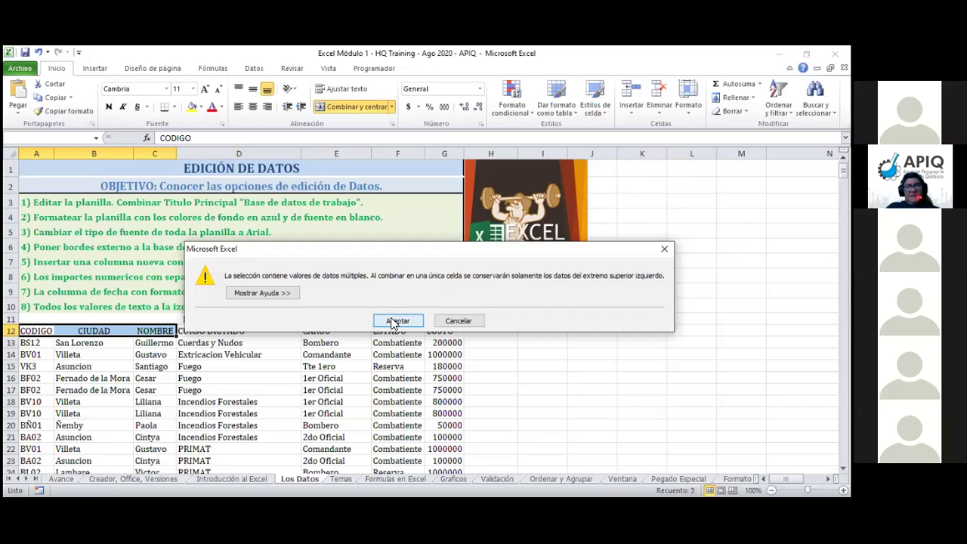
{"action": "left_click", "coordinate": [396, 321]}
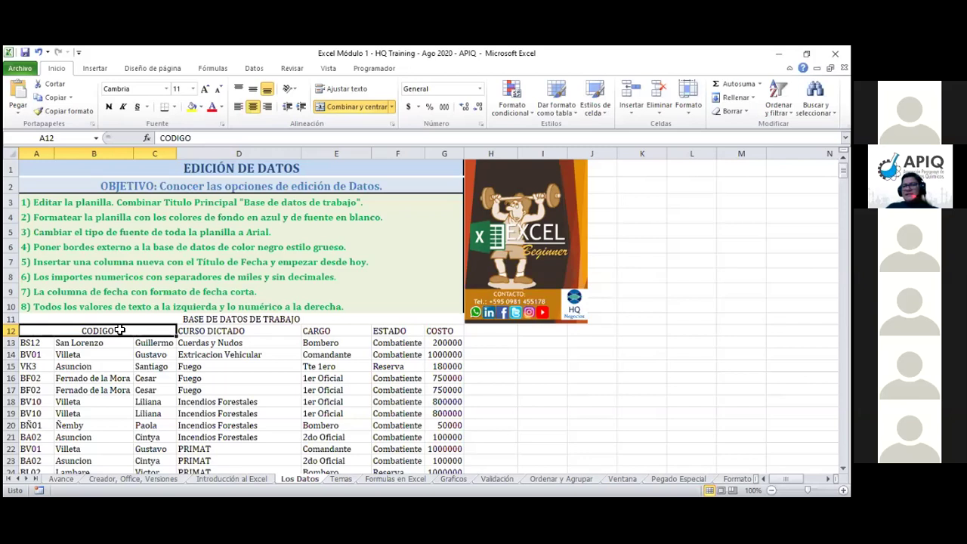
{"action": "left_click", "coordinate": [367, 107]}
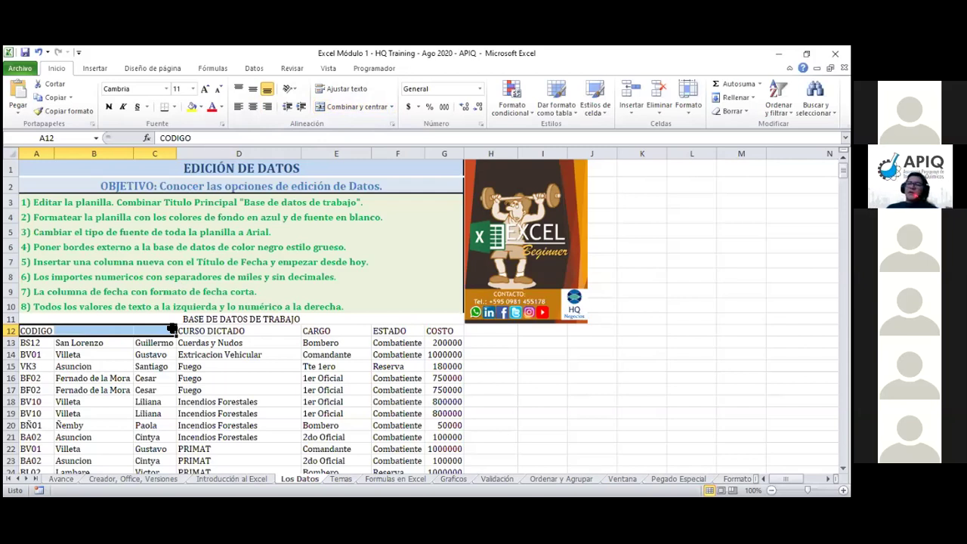
{"action": "left_click", "coordinate": [38, 53]}
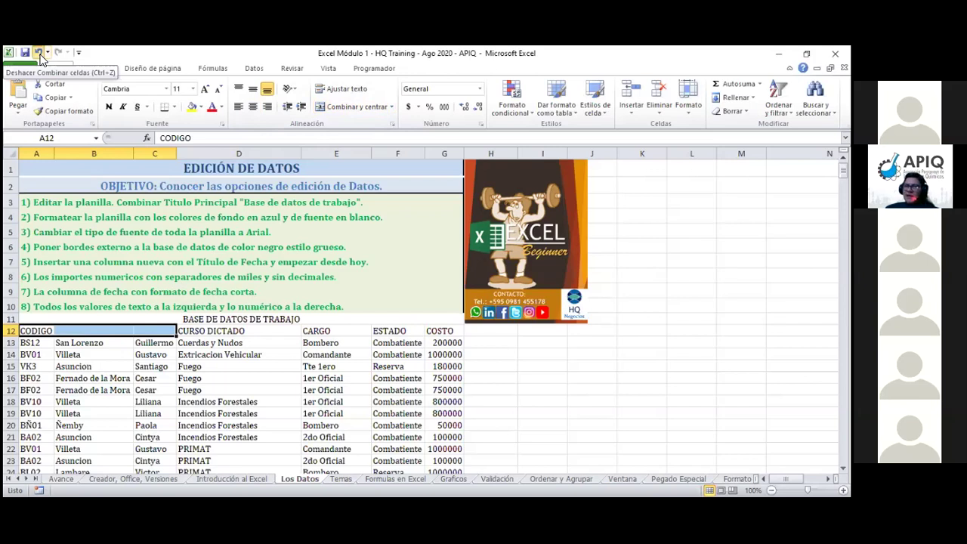
{"action": "left_click", "coordinate": [37, 52]}
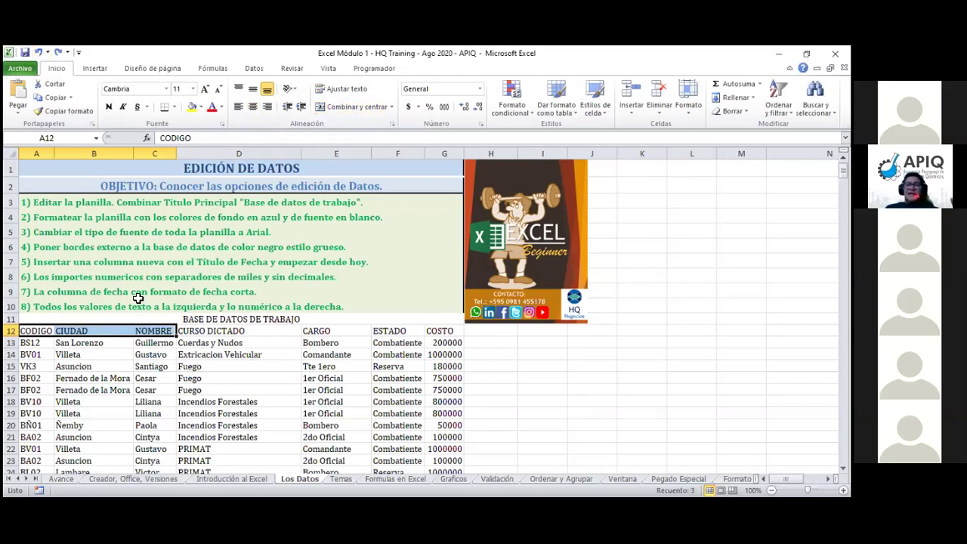
{"action": "left_click", "coordinate": [133, 331]}
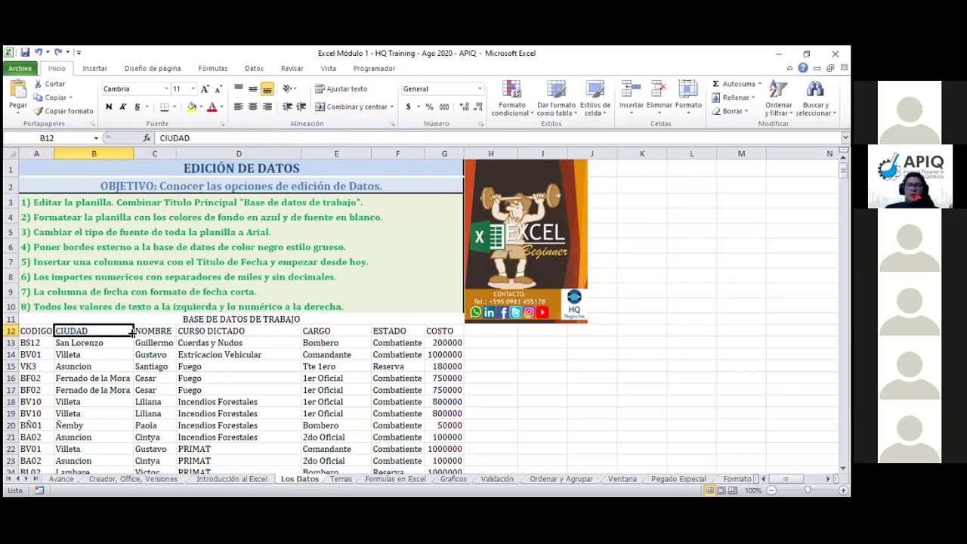
{"action": "left_click", "coordinate": [130, 344]}
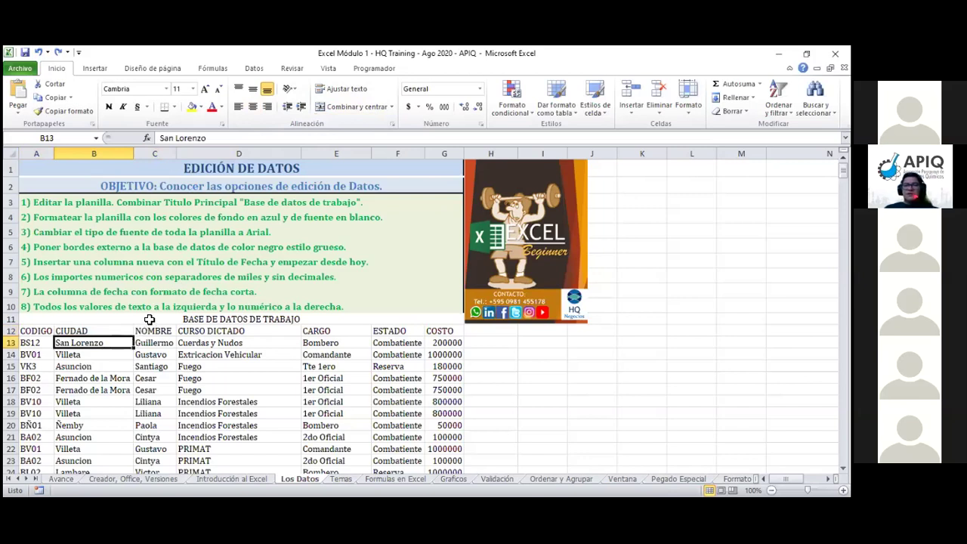
{"action": "left_click", "coordinate": [149, 320]}
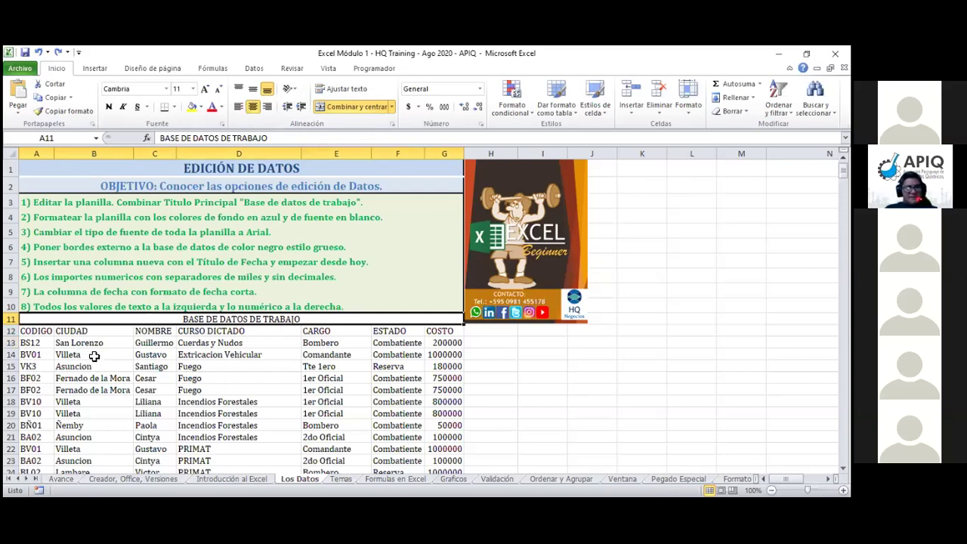
Merge B13:B15 despite the data-loss warning, then unmerge, leaving B14 and B15 empty.
{"action": "left_click_drag", "start_coordinate": [80, 343], "coordinate": [80, 368]}
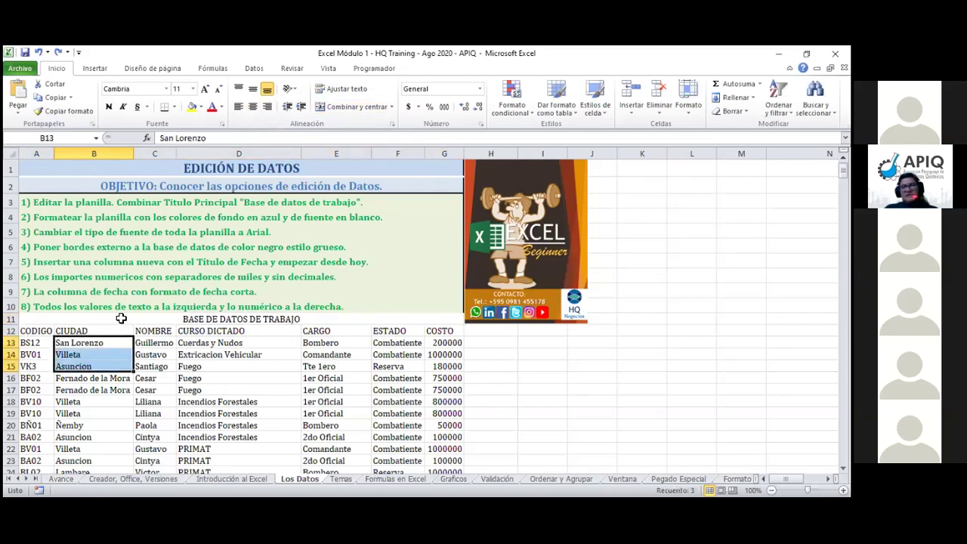
{"action": "left_click", "coordinate": [367, 108]}
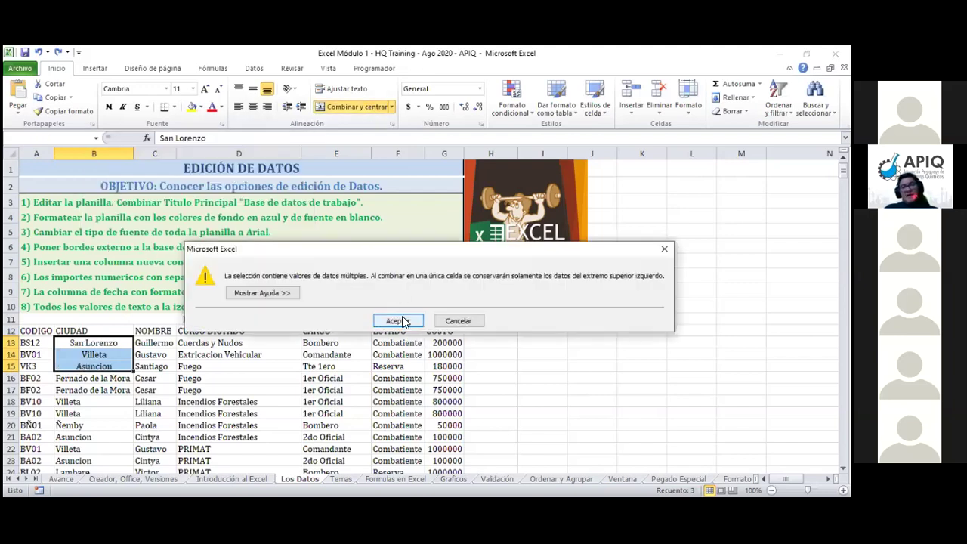
{"action": "left_click", "coordinate": [400, 321]}
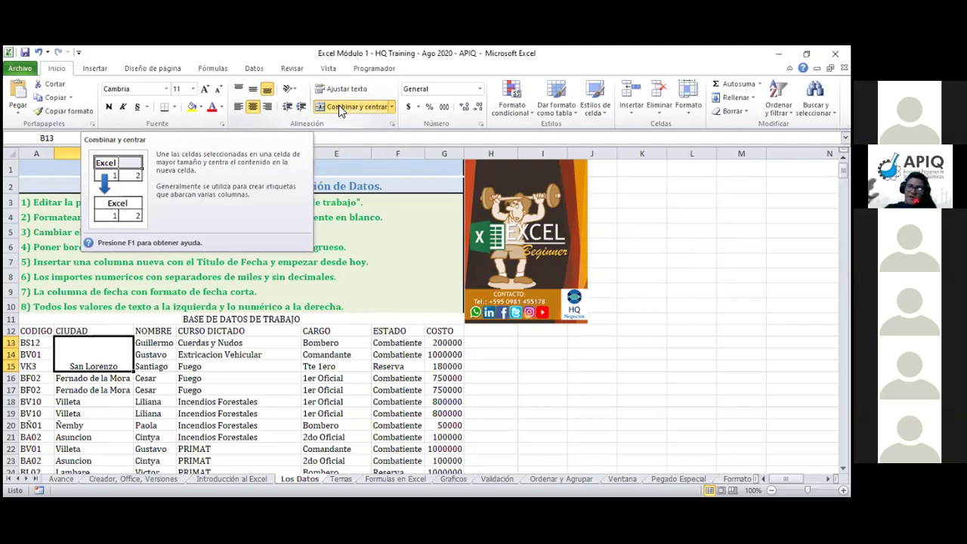
{"action": "left_click", "coordinate": [339, 105]}
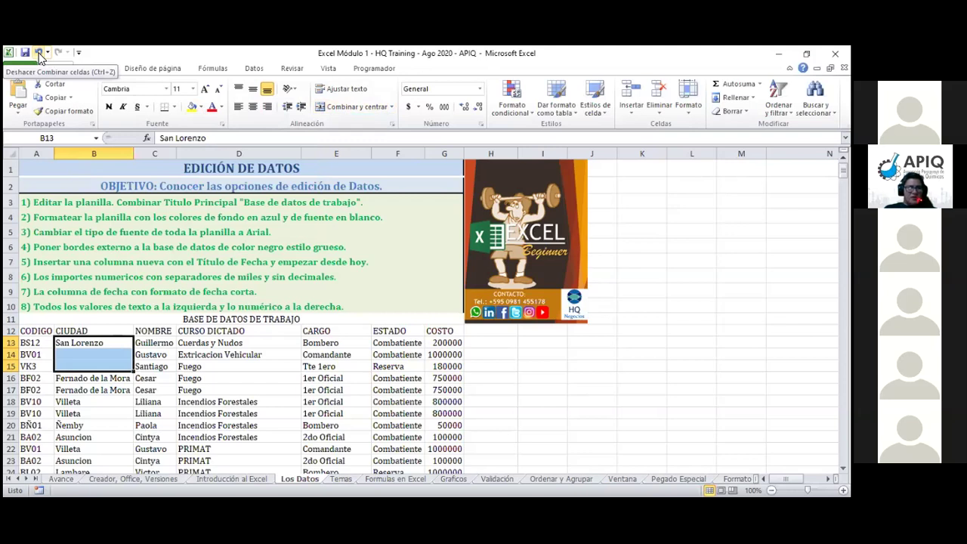
Undo twice to restore Villeta and Asuncion, then select the range A12:G15.
{"action": "left_click", "coordinate": [39, 53]}
{"action": "left_click", "coordinate": [38, 53]}
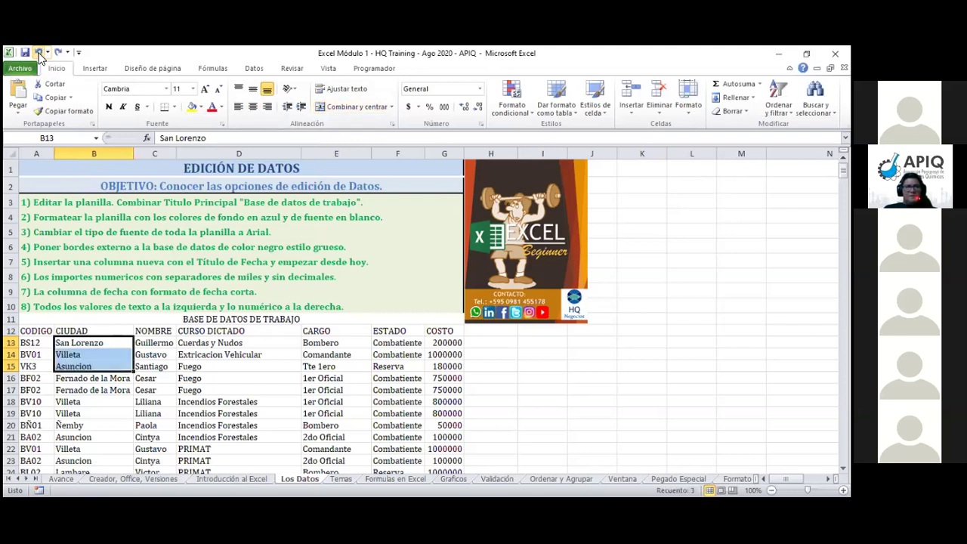
{"action": "left_click", "coordinate": [158, 318]}
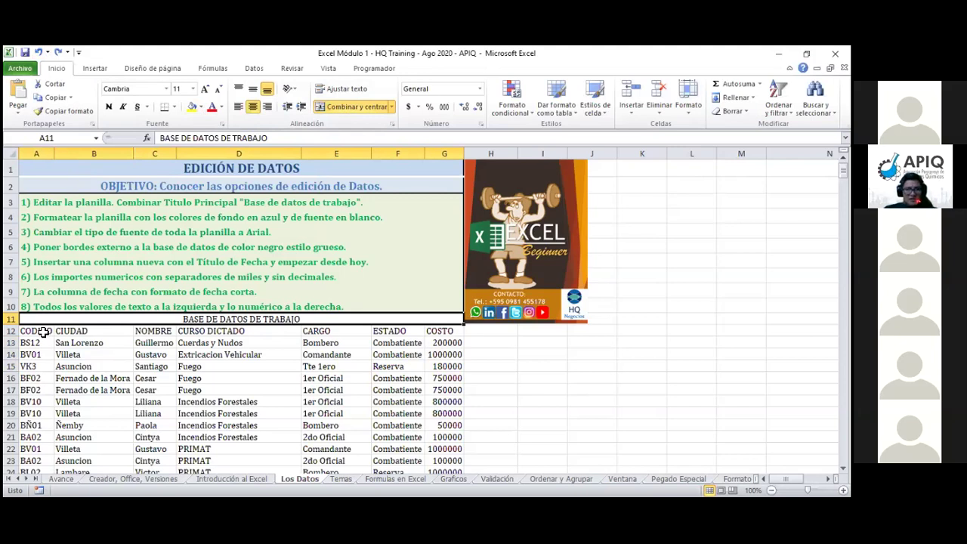
{"action": "mouse_move", "coordinate": [44, 332]}
{"action": "left_mouse_down"}
{"action": "mouse_move", "coordinate": [44, 376]}
{"action": "mouse_move", "coordinate": [451, 366]}
{"action": "left_mouse_up"}
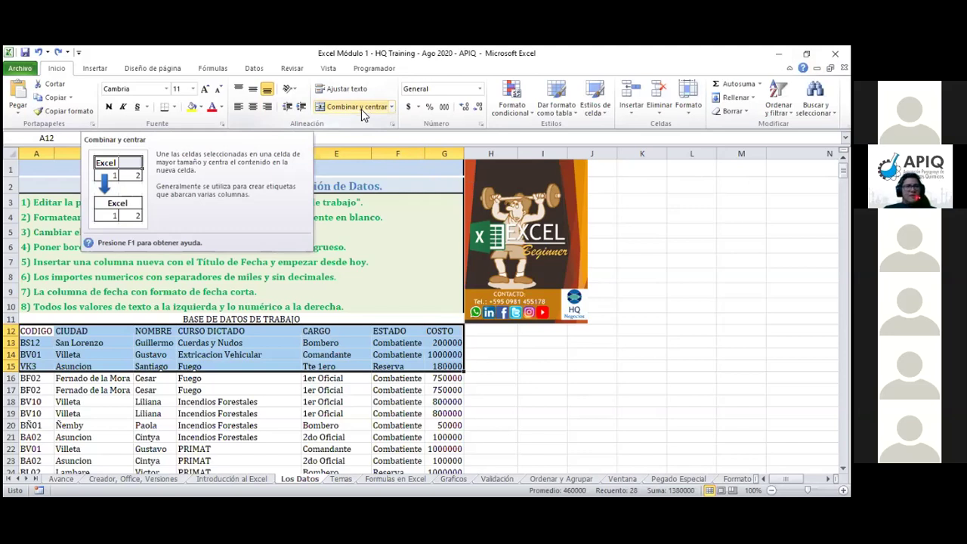
Merge A12:G15 past the warning, unmerge it, and undo twice to restore the original rows.
{"action": "left_click", "coordinate": [361, 108]}
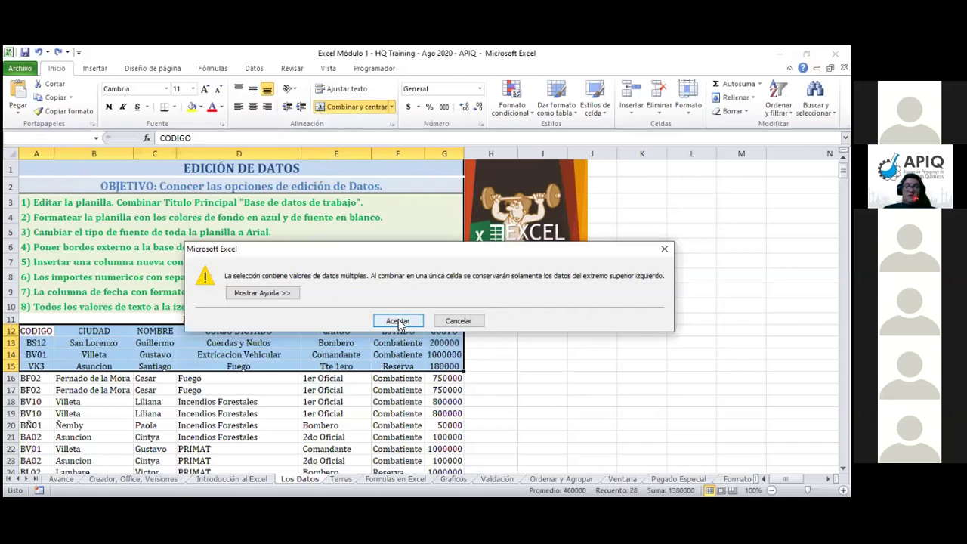
{"action": "left_click", "coordinate": [398, 321]}
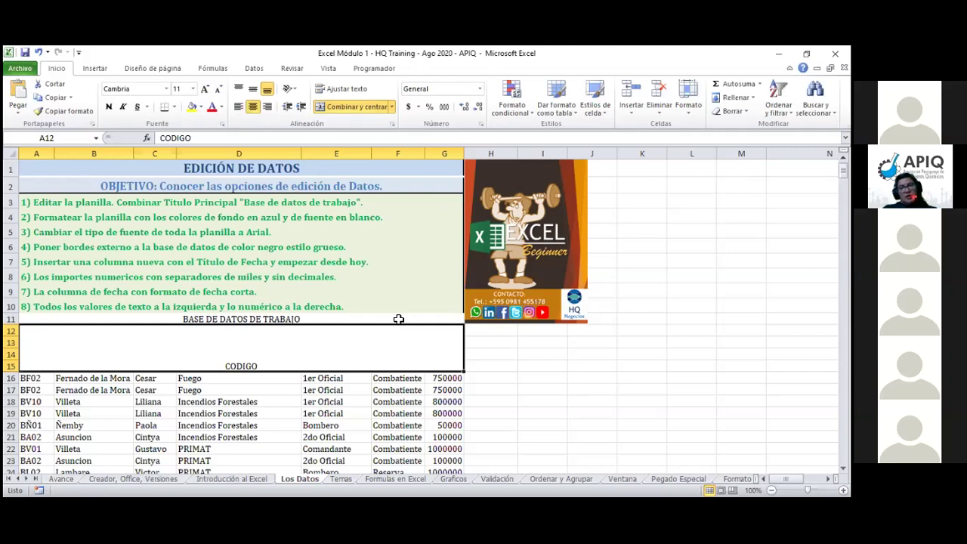
{"action": "left_click", "coordinate": [350, 108]}
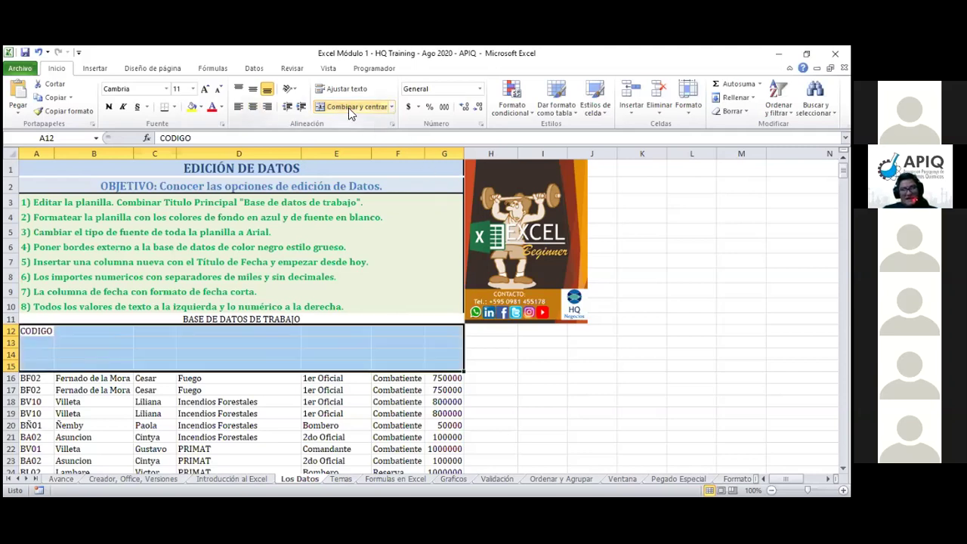
{"action": "left_click", "coordinate": [38, 53]}
{"action": "left_click", "coordinate": [38, 53]}
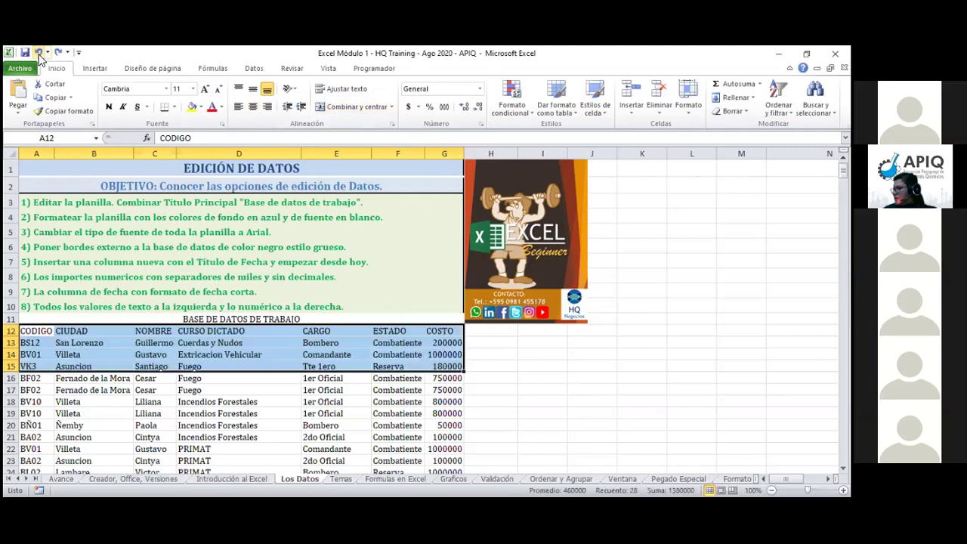
Select the merged title cell A11 and open Format Cells with Ctrl+1.
{"action": "left_click", "coordinate": [128, 319]}
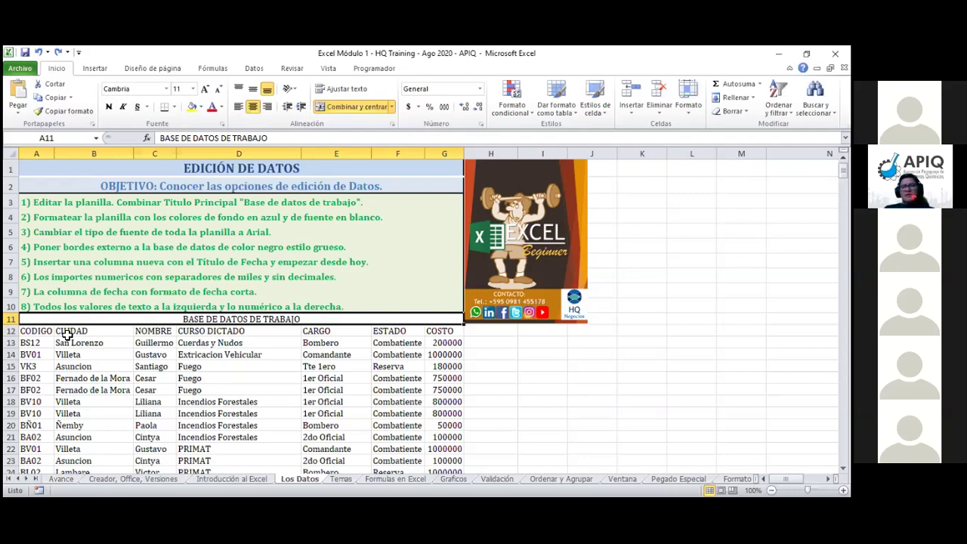
{"action": "key", "text": "ctrl+1"}
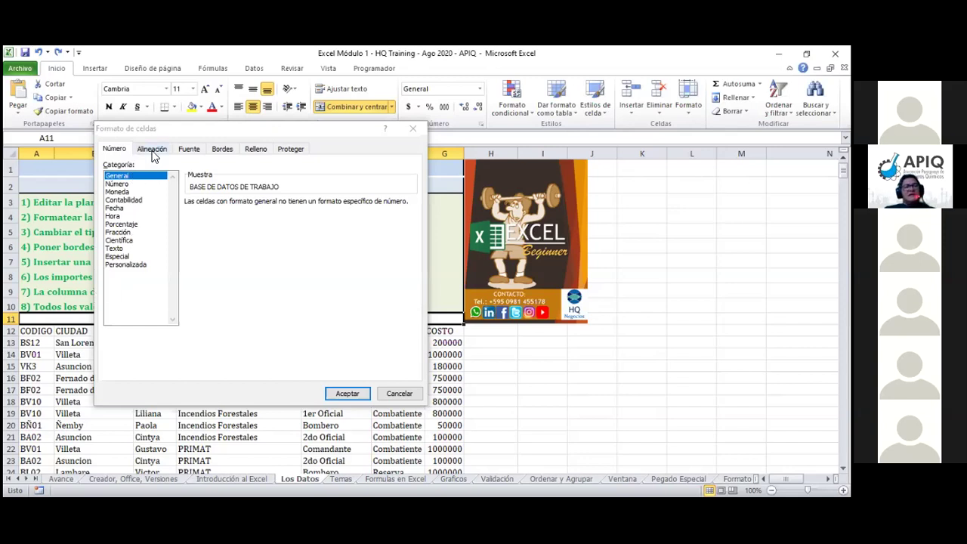
On the Alineación tab, leave Combinar celdas unchecked for the title and apply.
{"action": "left_click", "coordinate": [152, 151]}
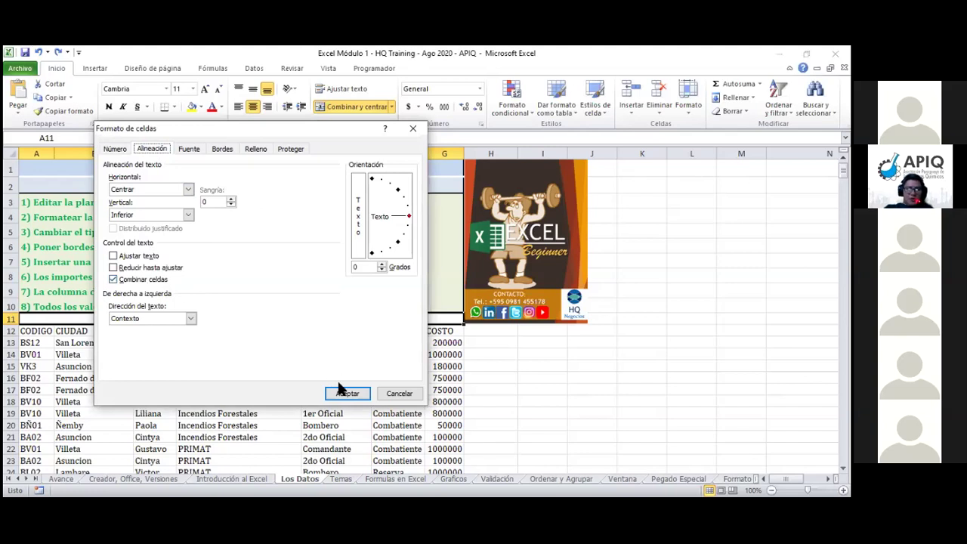
{"action": "left_click", "coordinate": [113, 279]}
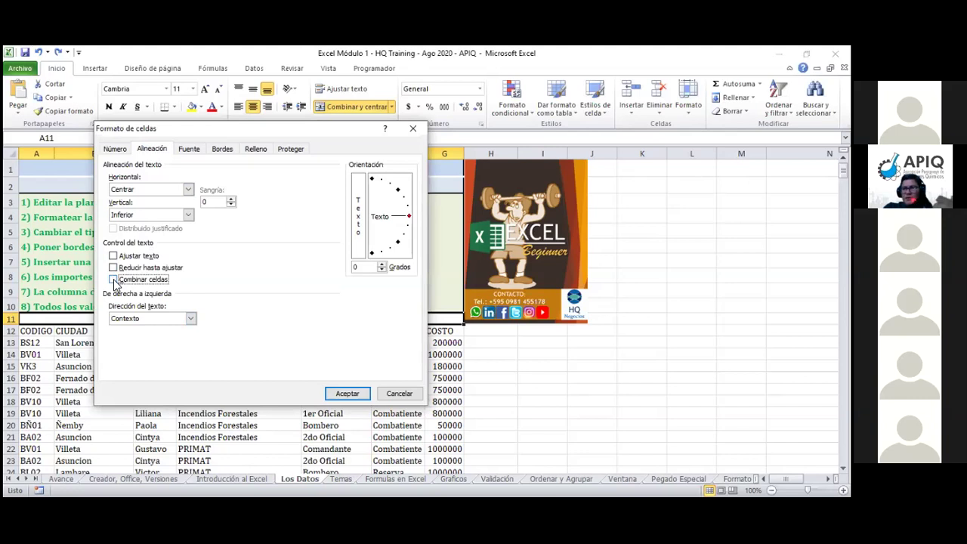
{"action": "left_click", "coordinate": [114, 281]}
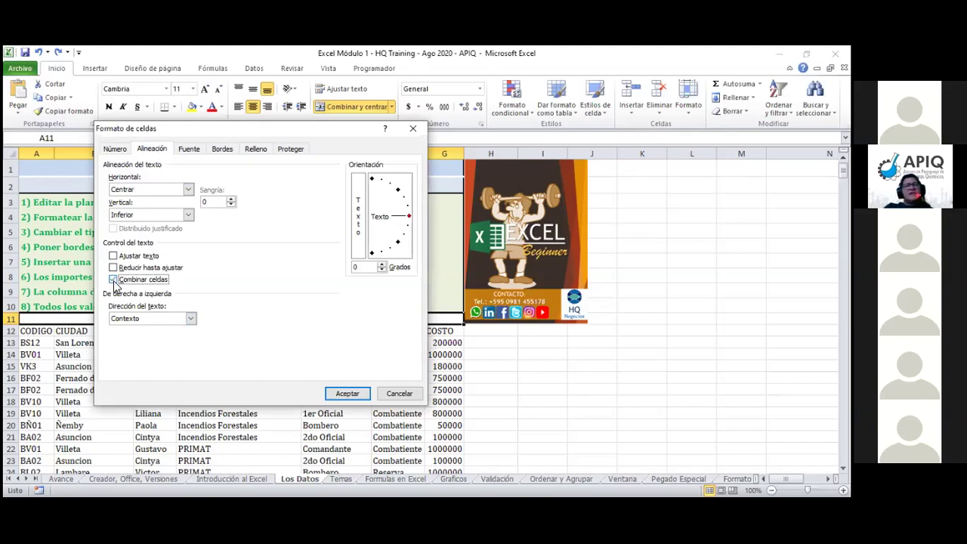
{"action": "left_click", "coordinate": [113, 279]}
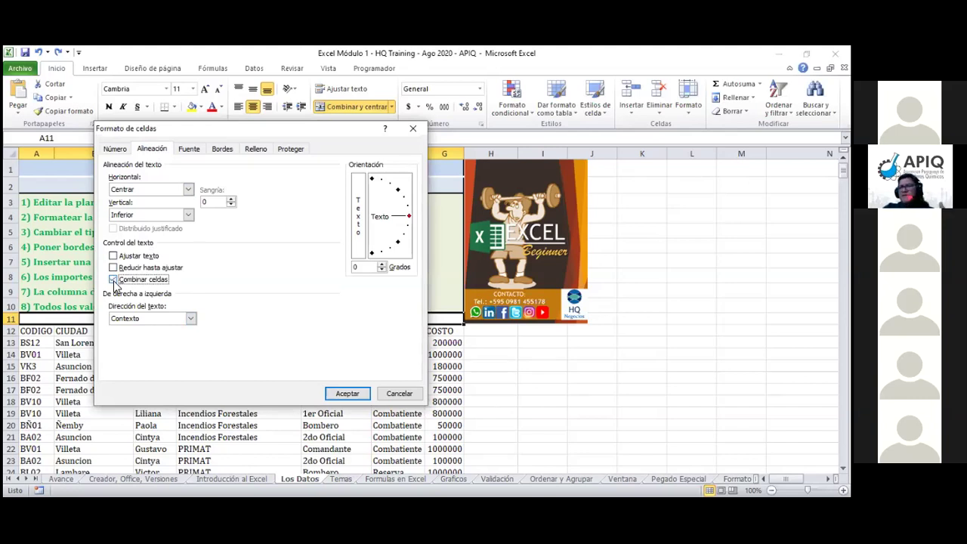
{"action": "left_click", "coordinate": [114, 279]}
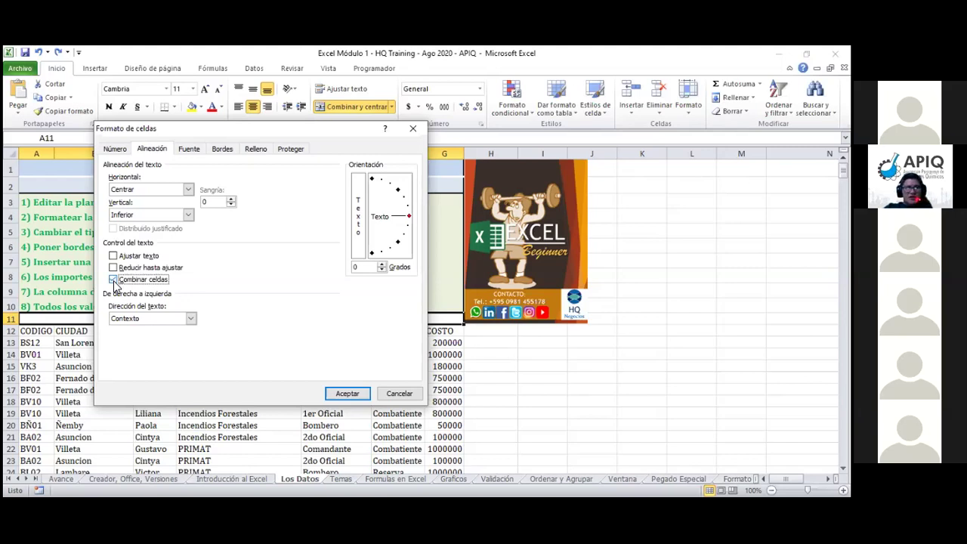
{"action": "left_click", "coordinate": [113, 279]}
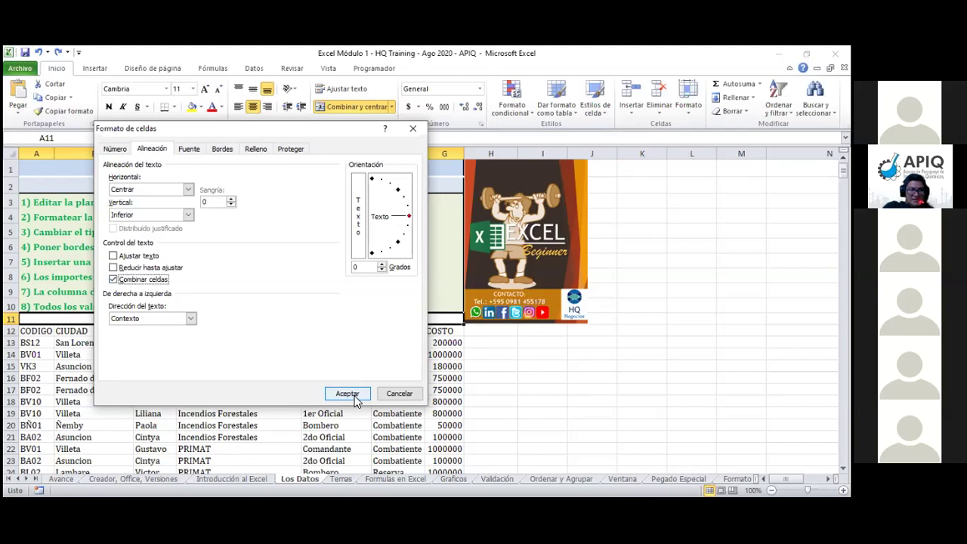
{"action": "left_click", "coordinate": [114, 280]}
{"action": "left_click", "coordinate": [349, 394]}
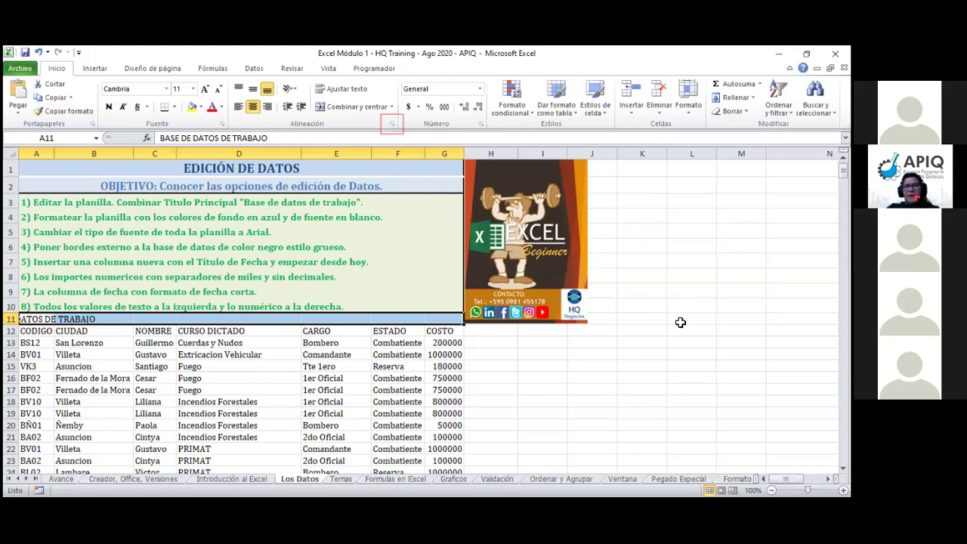
{"action": "left_click", "coordinate": [393, 126]}
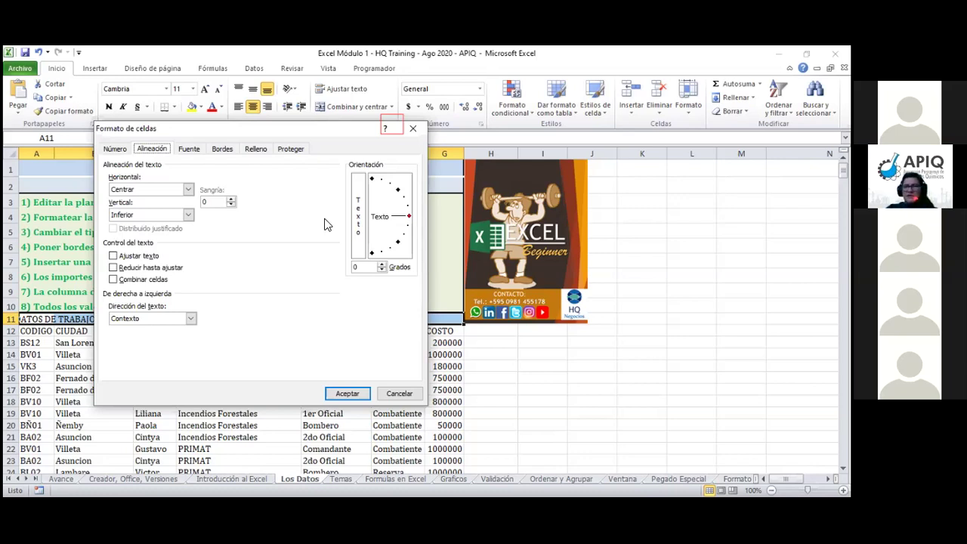
{"action": "left_click", "coordinate": [414, 129]}
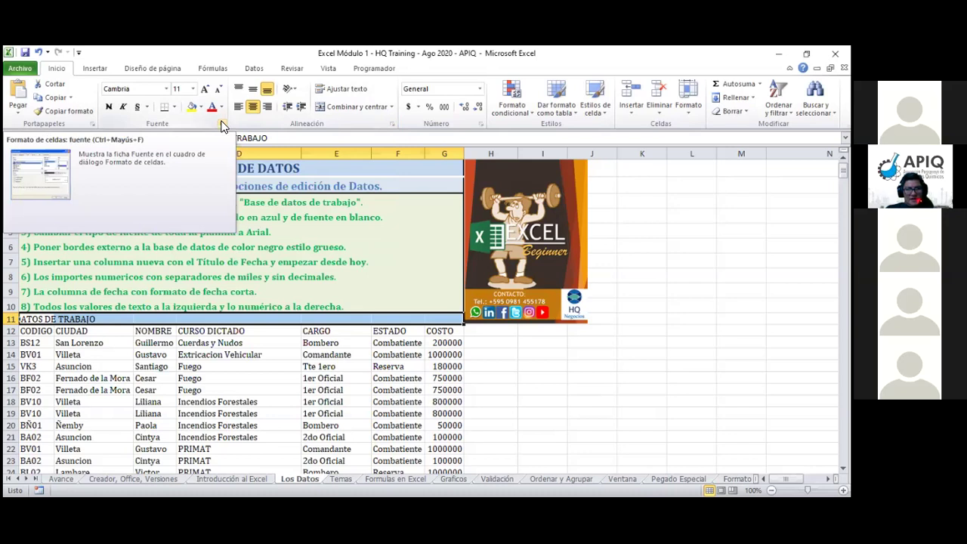
Open the Fuente settings for A11 from the Fuente group's dialog launcher.
{"action": "left_click", "coordinate": [222, 125]}
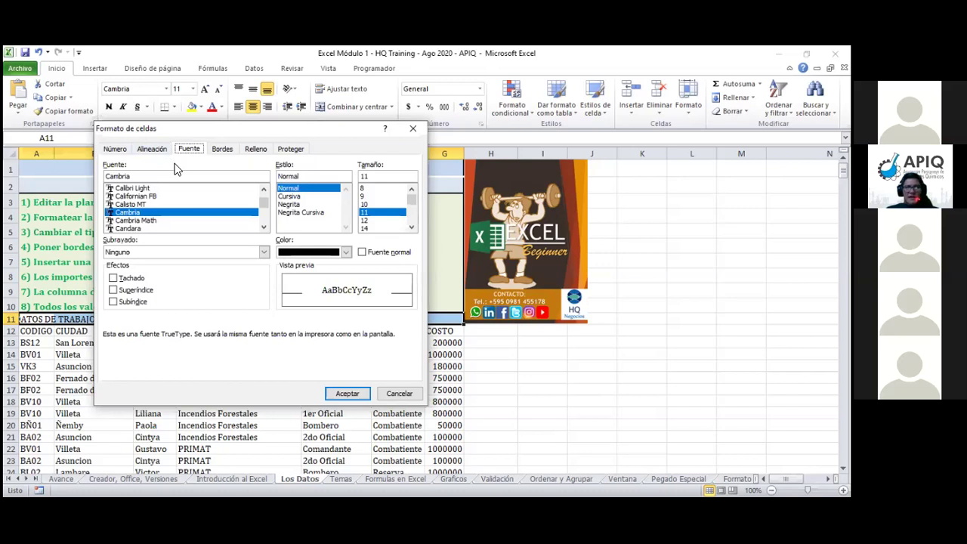
Return Format Cells to the Alineación tab, showing centred horizontal and bottom vertical alignment.
{"action": "key", "text": "ctrl+shift+Tab"}
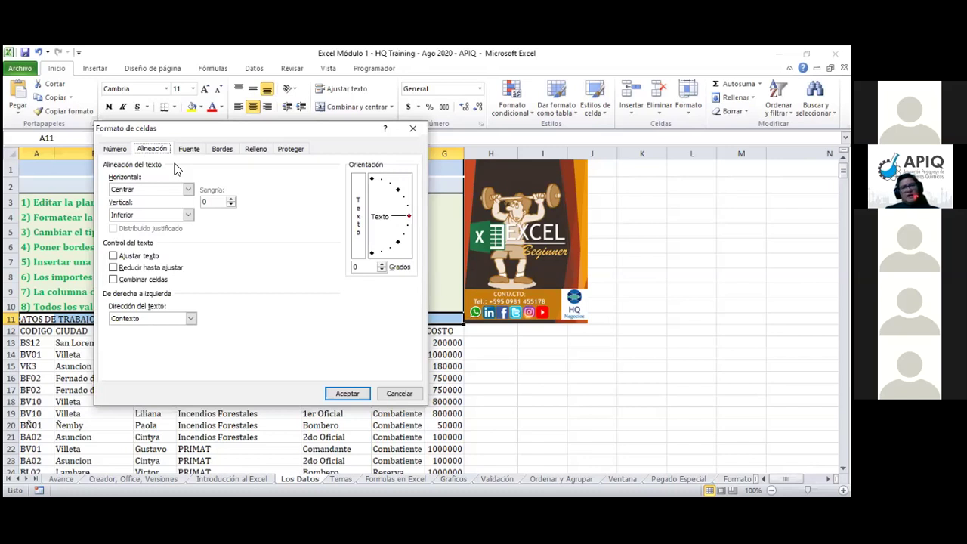
Cycle the Format Cells tabs, check the Alineación fields, then return to Fuente (Cambria, Normal, 11).
{"action": "key", "text": "ctrl+shift+Tab"}
{"action": "key", "text": "ctrl+Tab"}
{"action": "key", "text": "ctrl+Tab"}
{"action": "key", "text": "ctrl+Tab"}
{"action": "key", "text": "ctrl+shift+Tab"}
{"action": "key", "text": "ctrl+shift+Tab"}
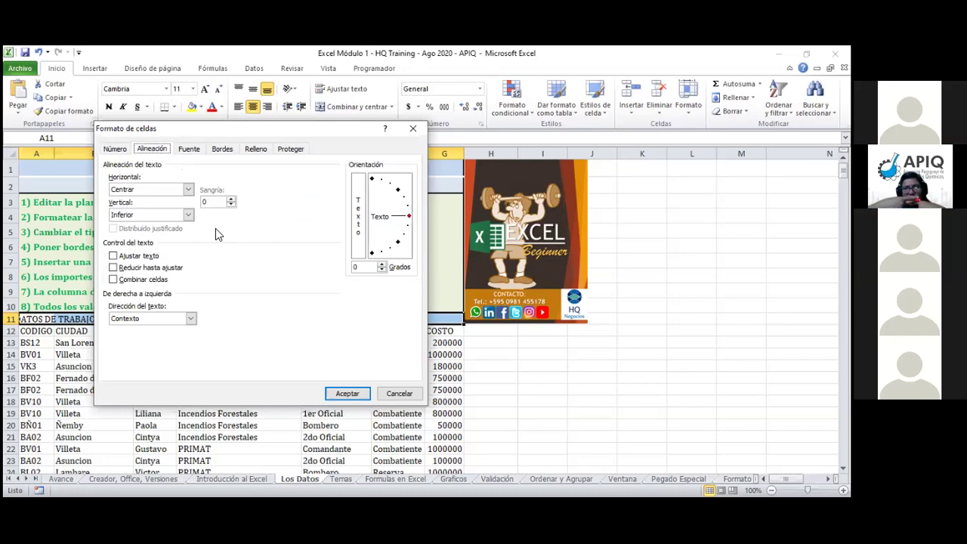
{"action": "key", "text": "Tab"}
{"action": "key", "text": "Tab"}
{"action": "key", "text": "Tab"}
{"action": "key", "text": "Tab"}
{"action": "key", "text": "Tab"}
{"action": "key", "text": "Tab"}
{"action": "key", "text": "Tab"}
{"action": "key", "text": "Tab"}
{"action": "key", "text": "Tab"}
{"action": "key", "text": "Tab"}
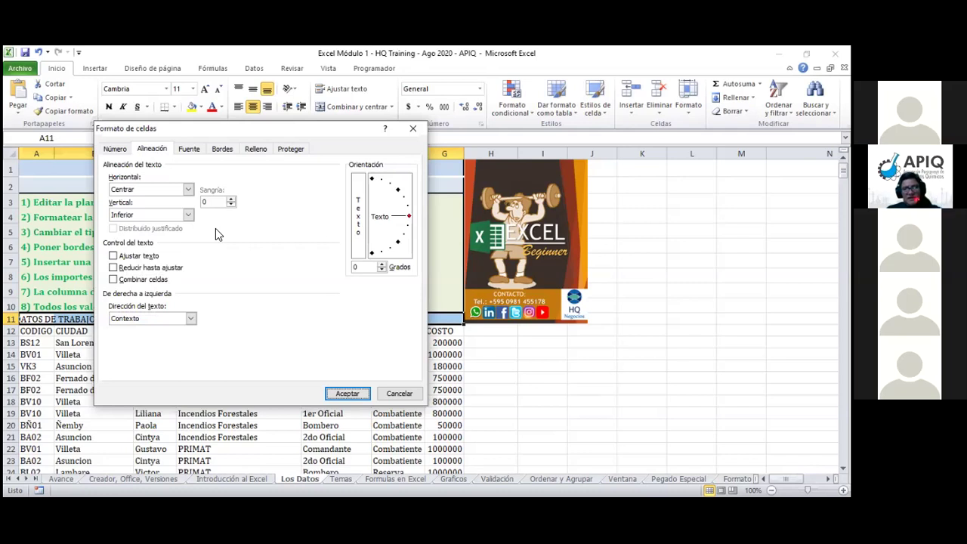
{"action": "key", "text": "ctrl+Tab"}
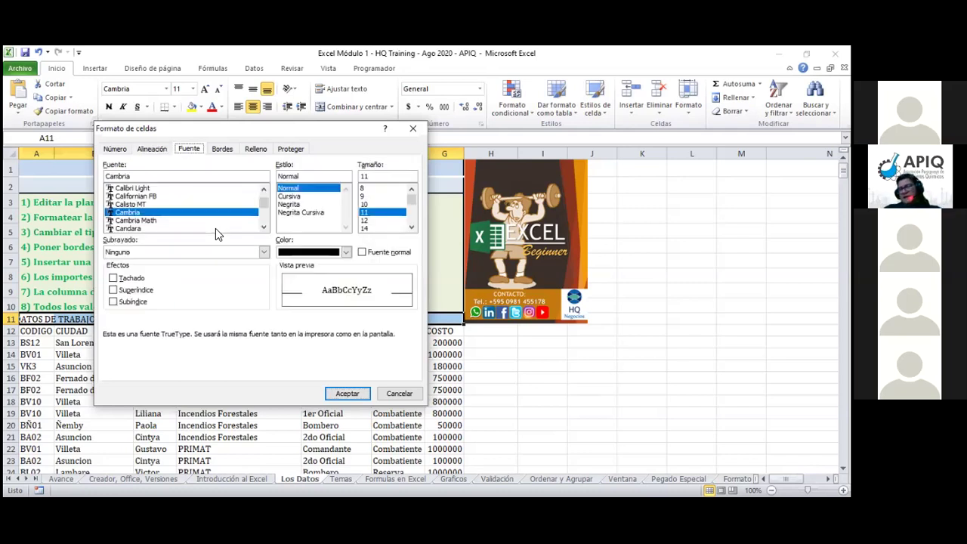
Review the alignment fields (horizontal, indent 0, vertical, text control), then cancel Format Cells unchanged.
{"action": "key", "text": "ctrl+shift+Tab"}
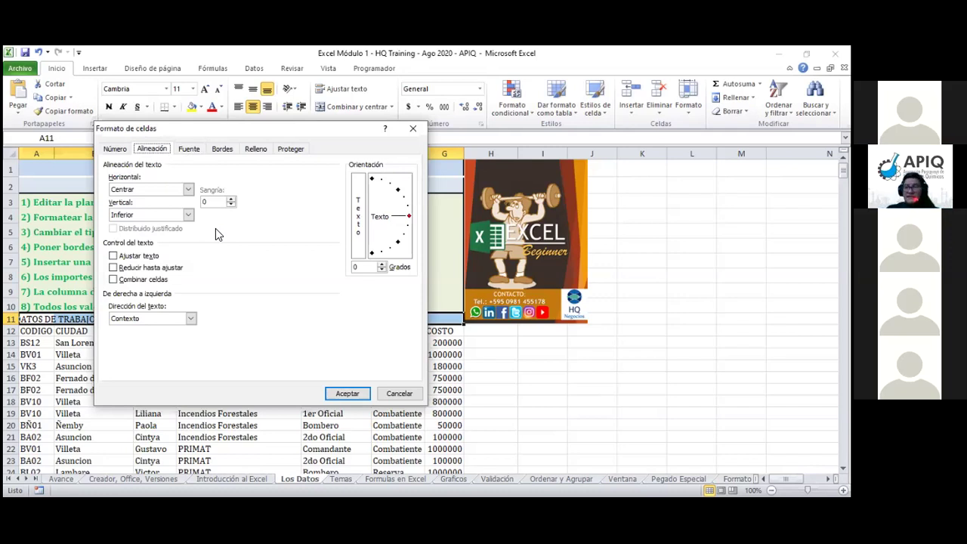
{"action": "key", "text": "Tab"}
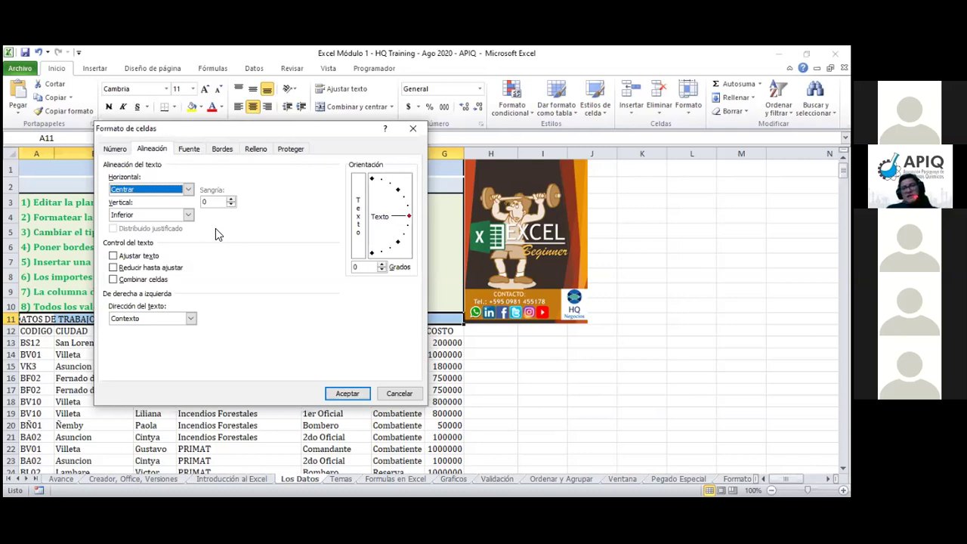
{"action": "key", "text": "Tab"}
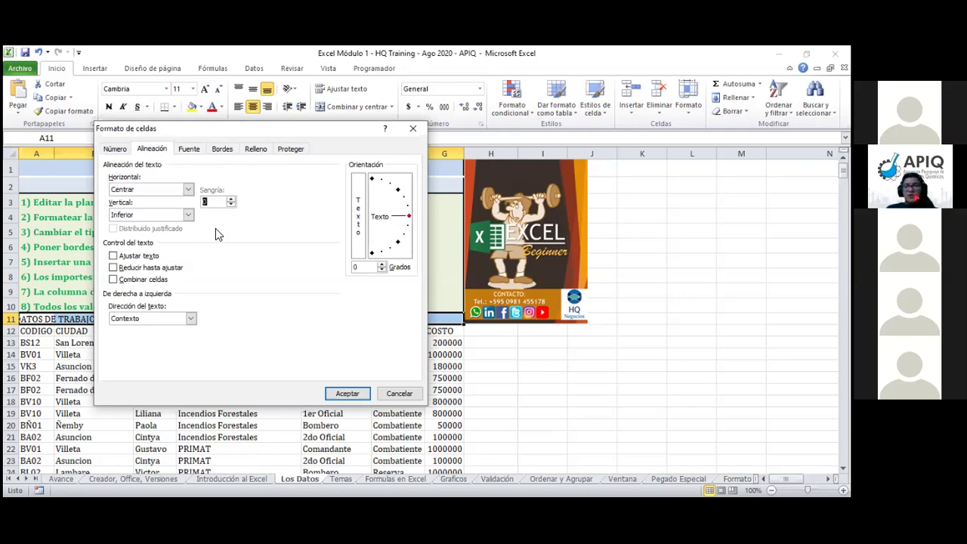
{"action": "key", "text": "Tab"}
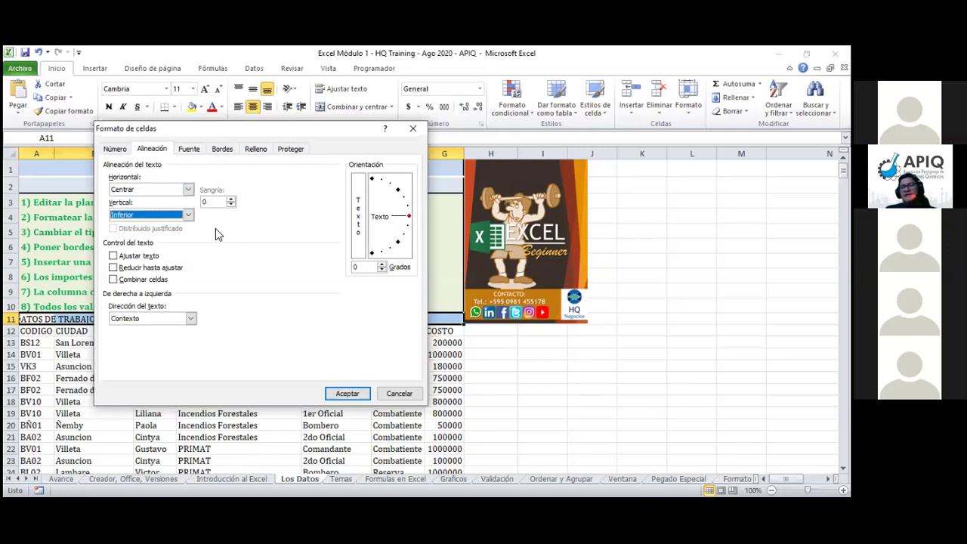
{"action": "key", "text": "Tab"}
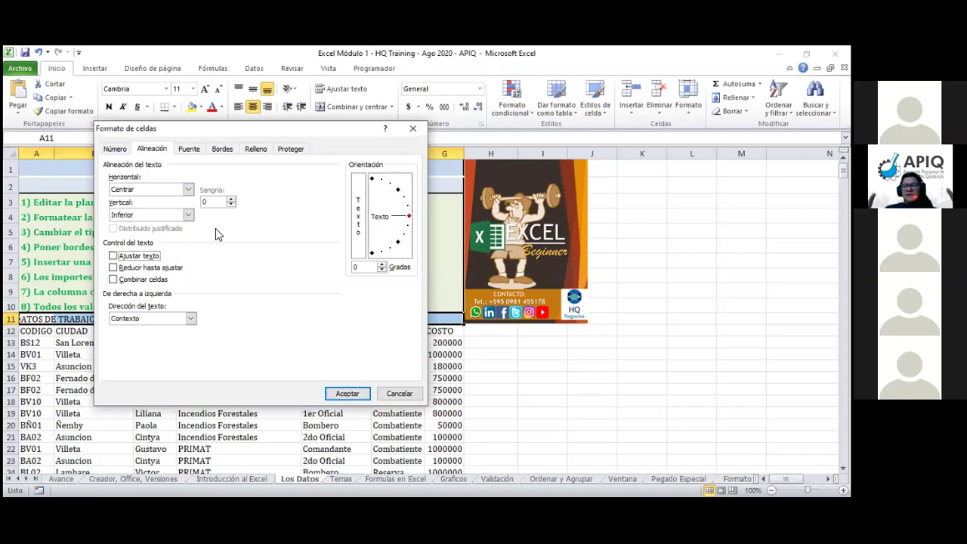
{"action": "key", "text": "ctrl+Tab"}
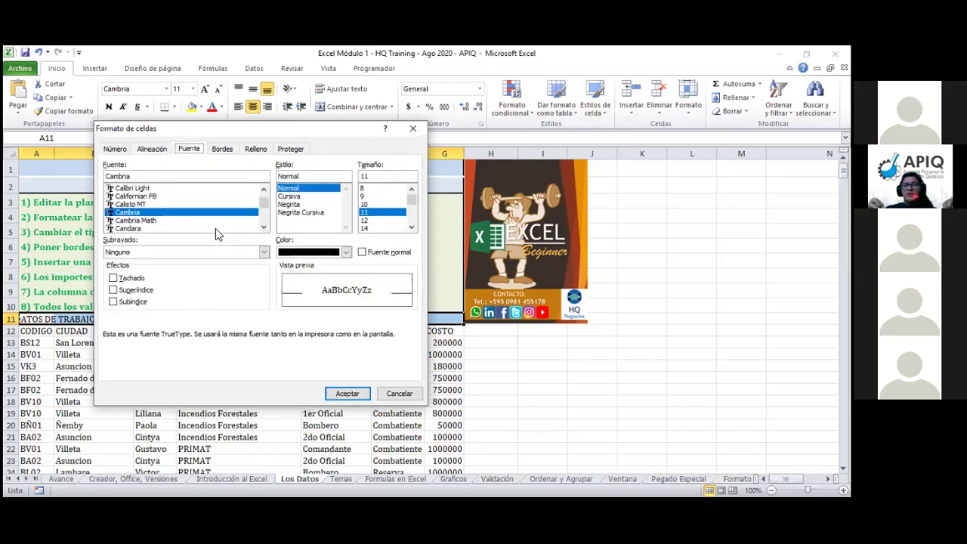
{"action": "key", "text": "ctrl+shift+Tab"}
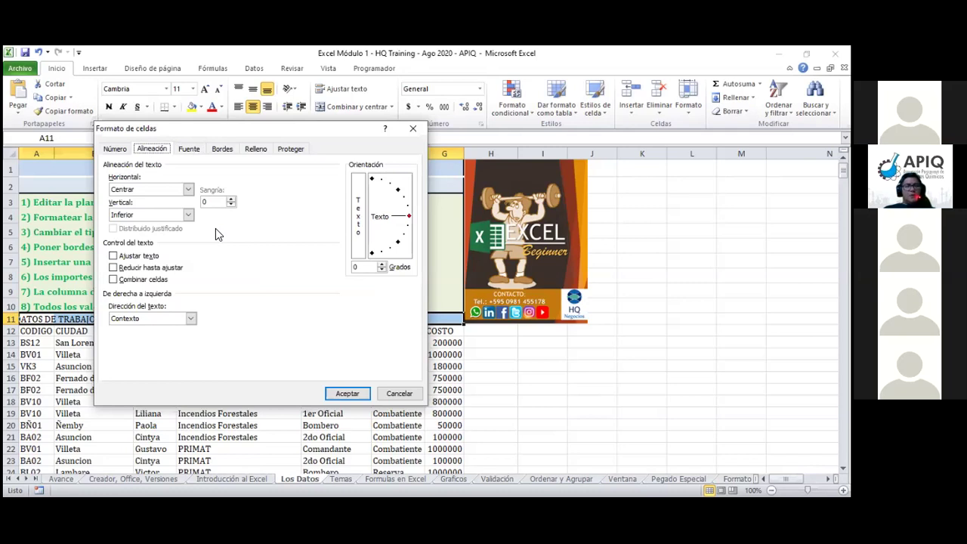
{"action": "key", "text": "Escape"}
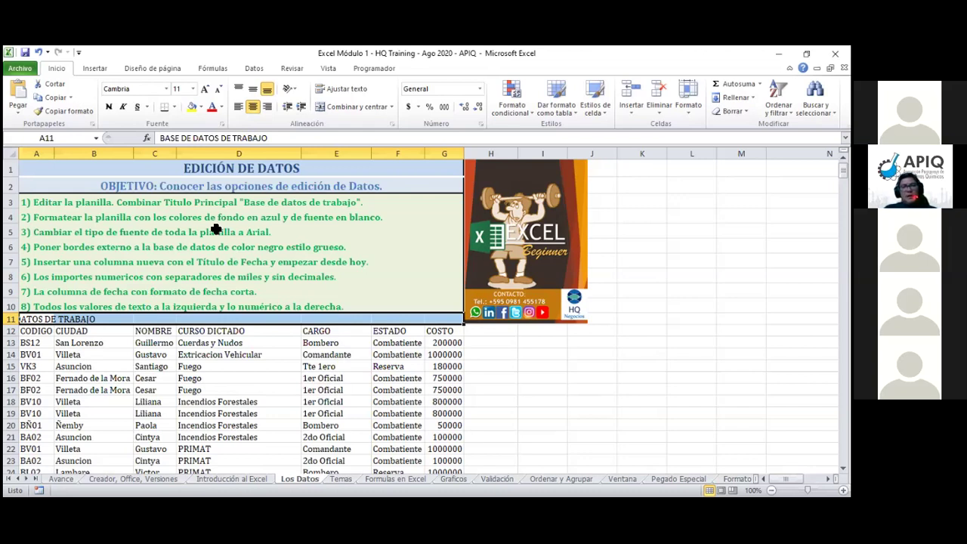
Bring up the Home key tips and peek at the Formato cell-size menu, then back out.
{"action": "key", "text": "alt"}
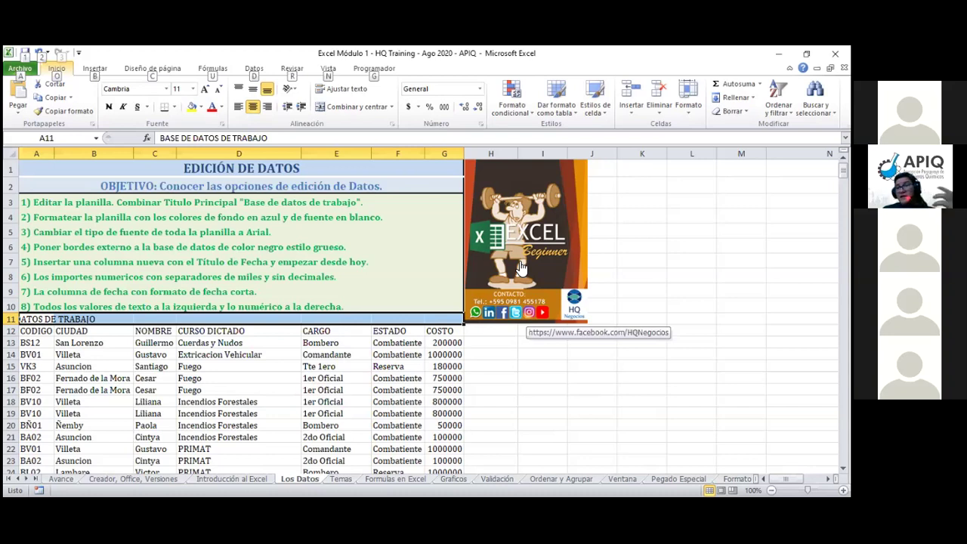
{"action": "key", "text": "o"}
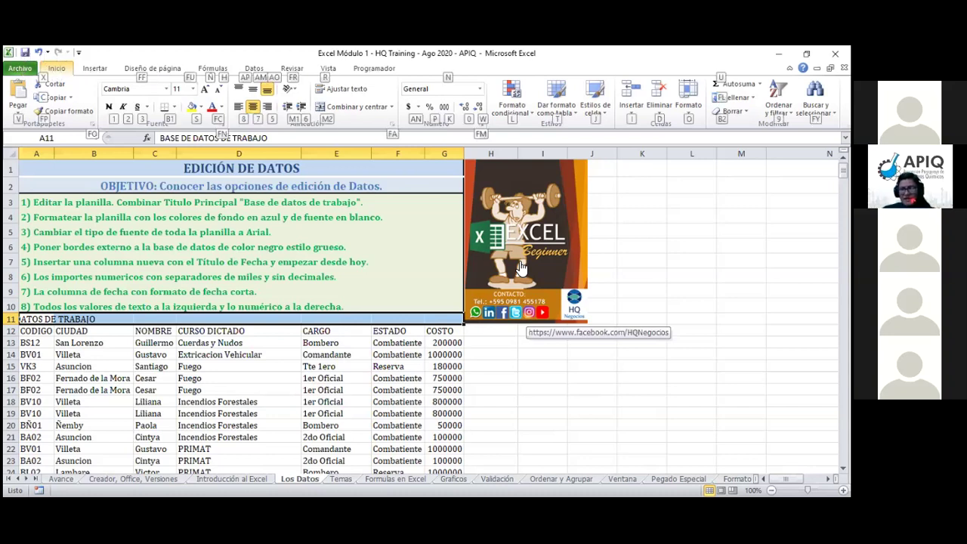
{"action": "key", "text": "Escape"}
{"action": "key", "text": "Escape"}
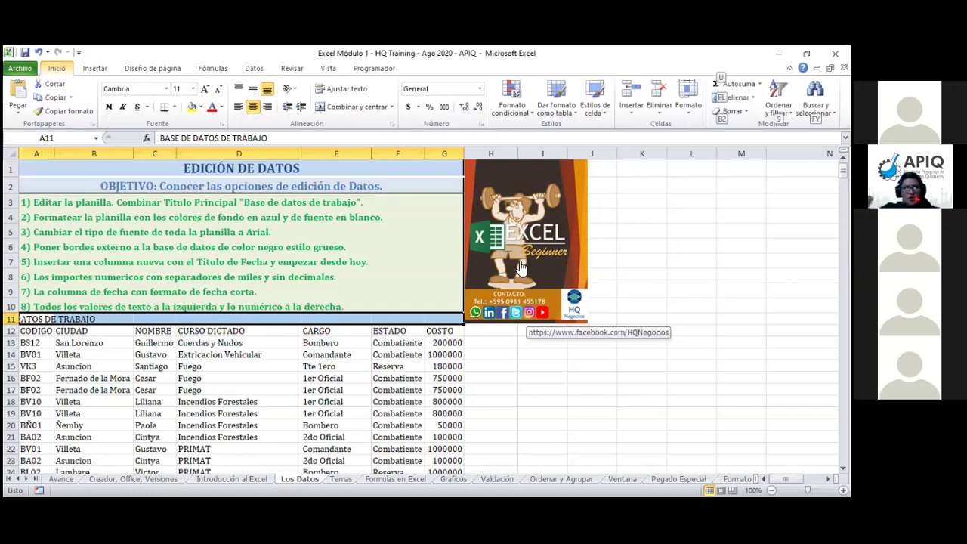
{"action": "key", "text": "o"}
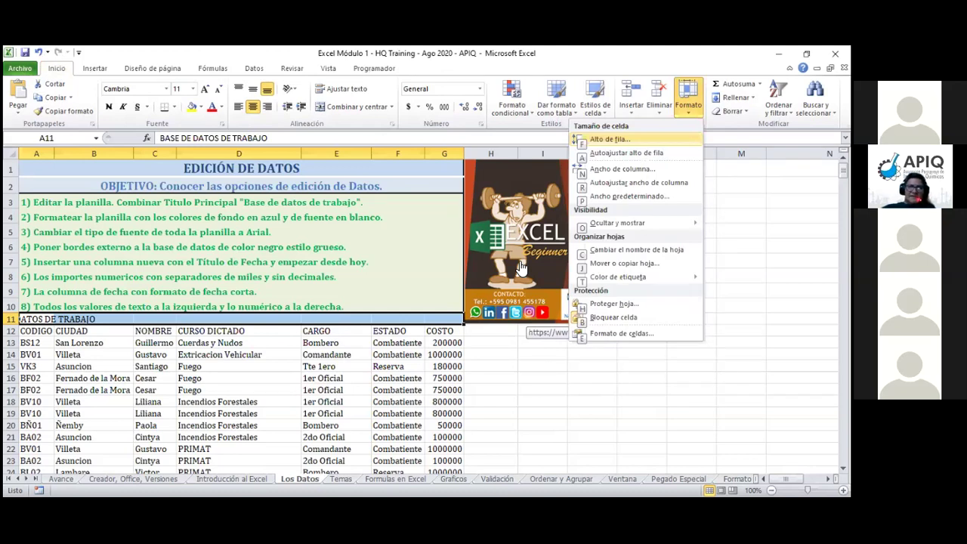
{"action": "key", "text": "Escape"}
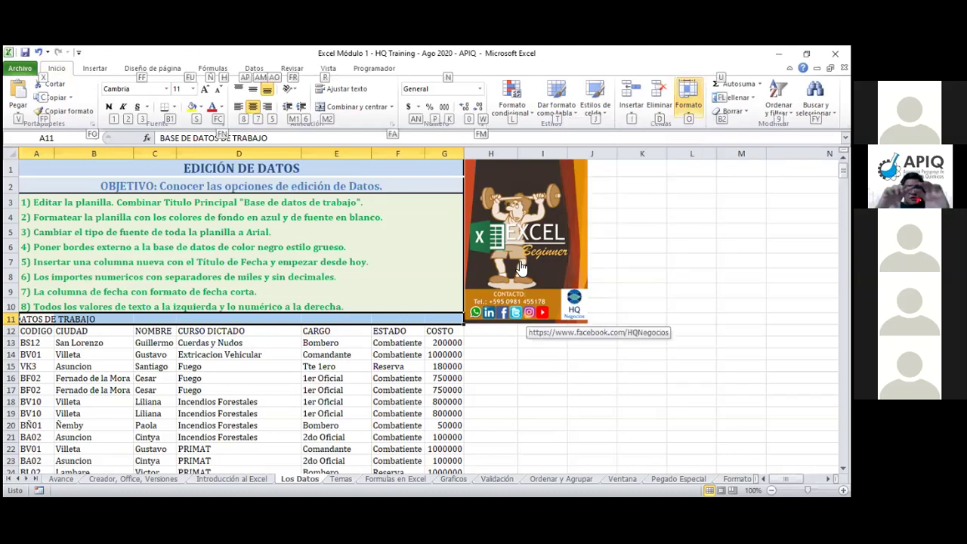
{"action": "key", "text": "Escape"}
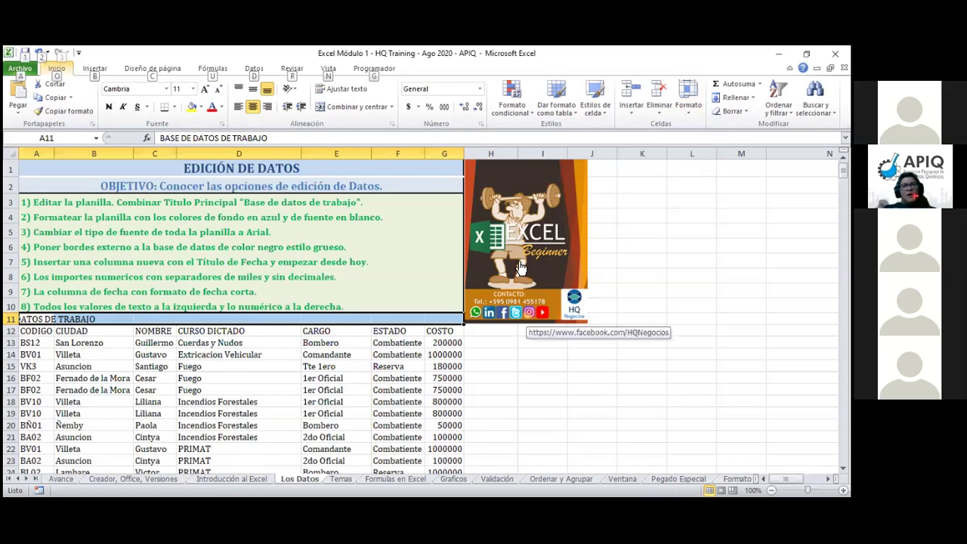
Open the Combinar y centrar dropdown through the Home key tips (M, 2).
{"action": "key", "text": "o"}
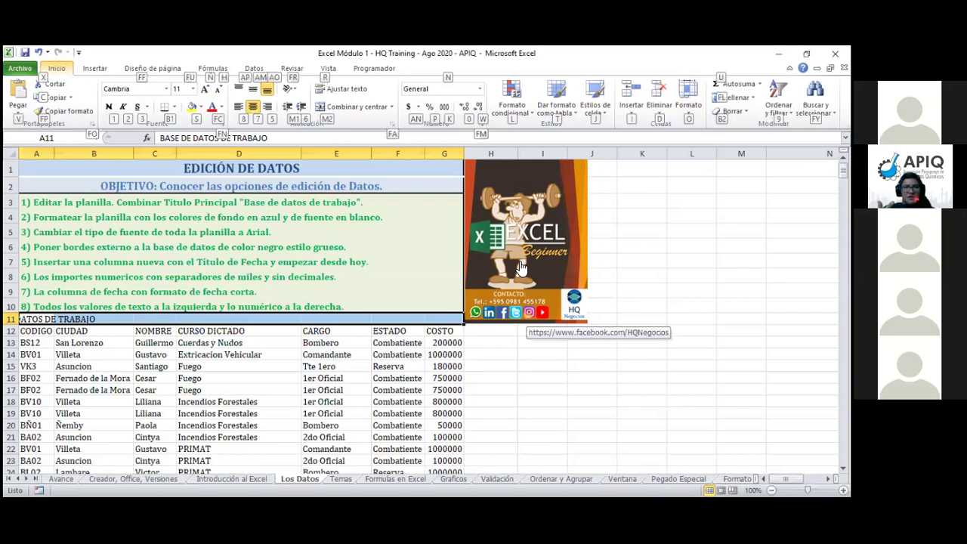
{"action": "key", "text": "m"}
{"action": "key", "text": "2"}
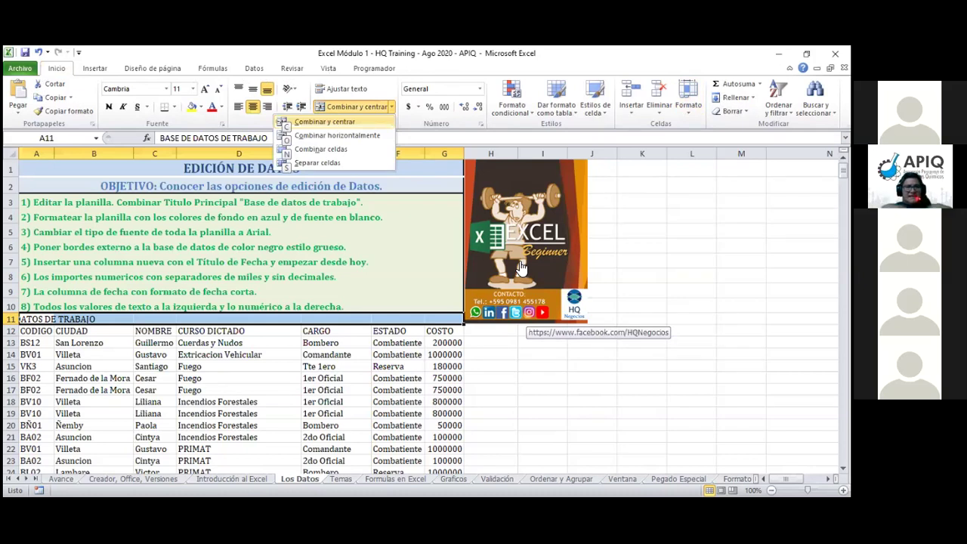
Merge and centre 'BASE DE DATOS DE TRABAJO' across A11:G11, then check the merged cell.
{"action": "key", "text": "c"}
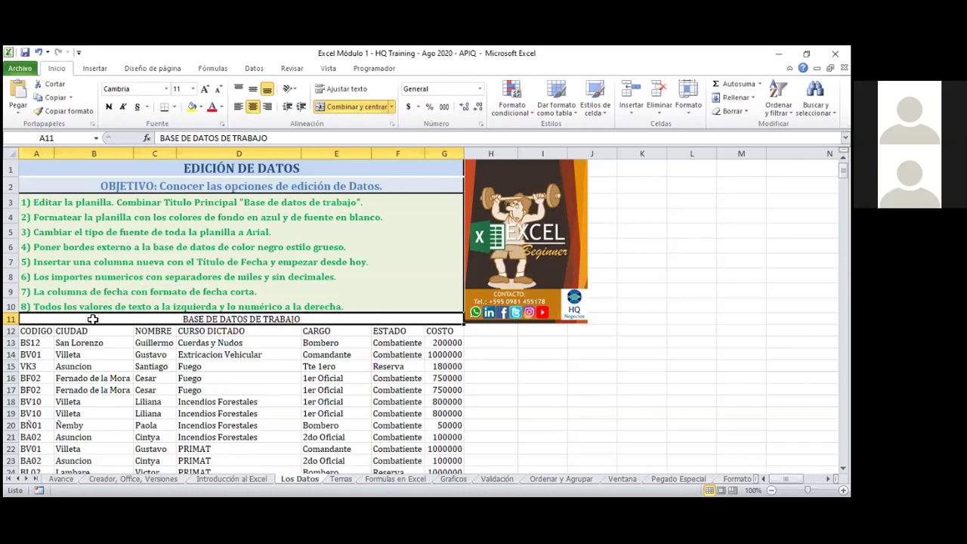
{"action": "double_click", "coordinate": [92, 318]}
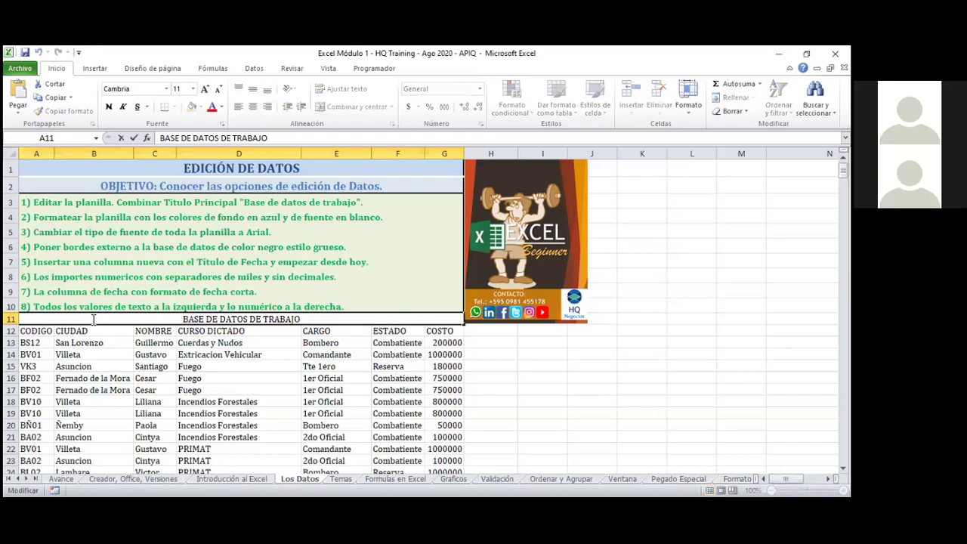
{"action": "left_click", "coordinate": [97, 340]}
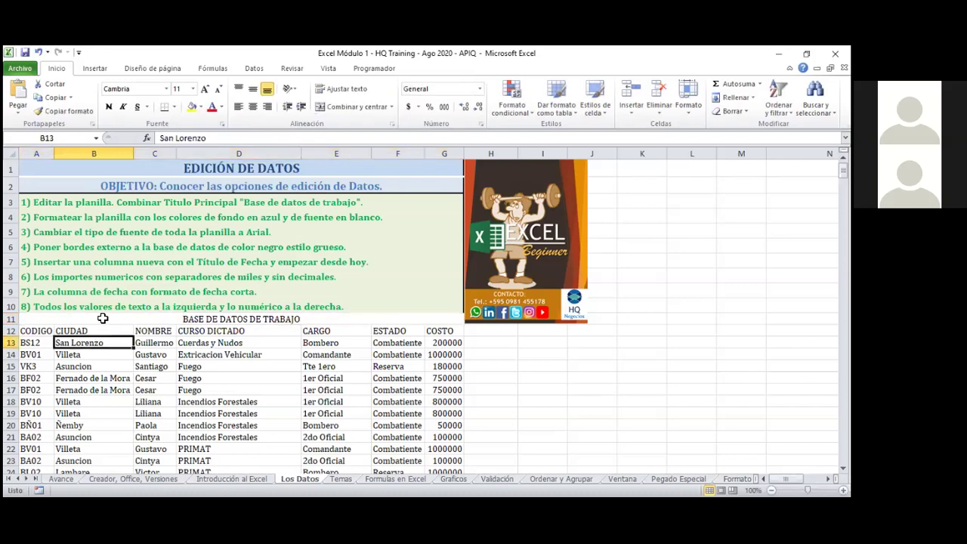
{"action": "left_click", "coordinate": [101, 318]}
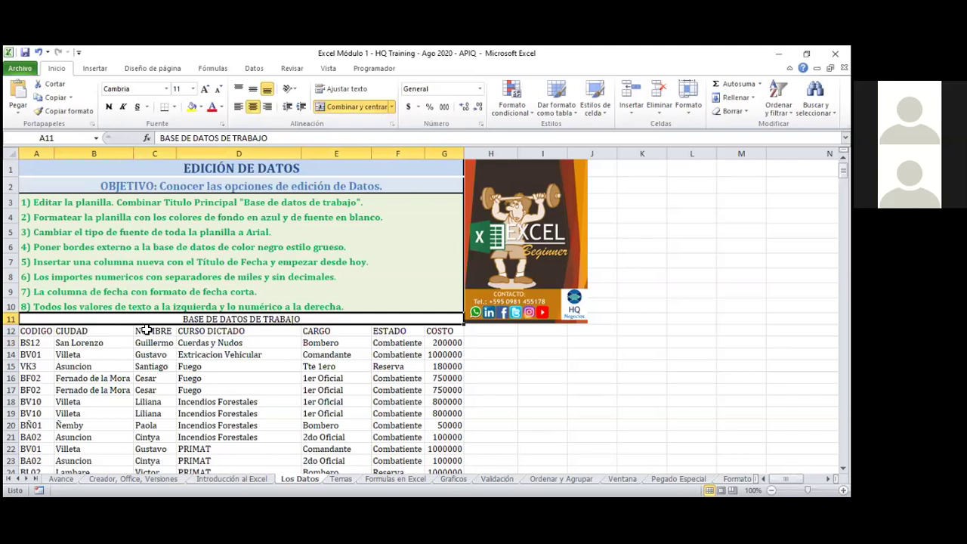
Give header block A11:G12 a dark blue fill with white text.
{"action": "left_click", "coordinate": [37, 329]}
{"action": "left_click_drag", "start_coordinate": [34, 320], "coordinate": [451, 331]}
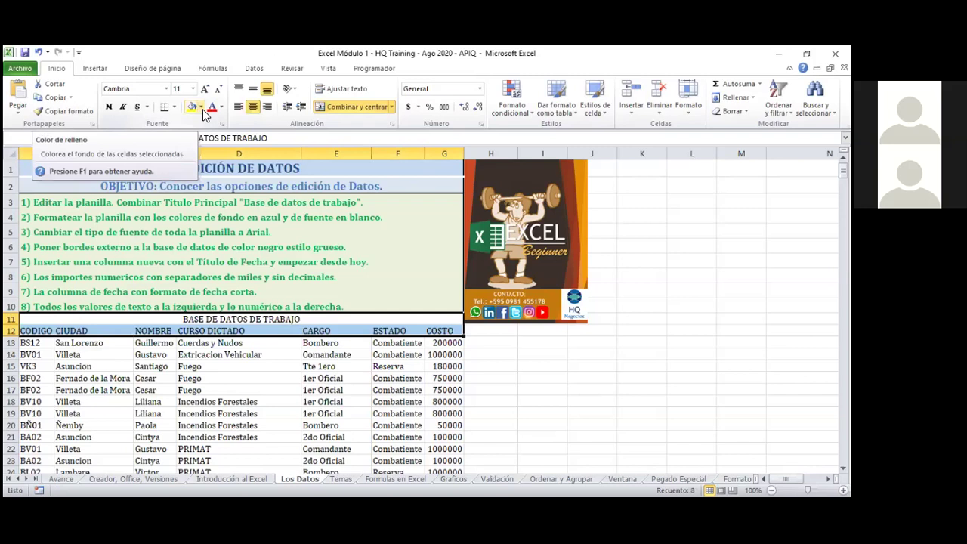
{"action": "left_click", "coordinate": [201, 108]}
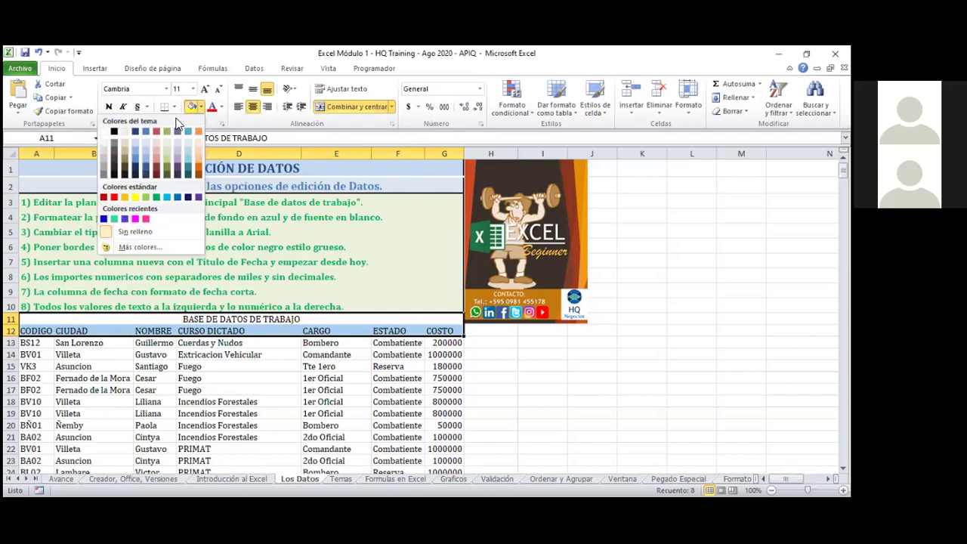
{"action": "left_click", "coordinate": [136, 143]}
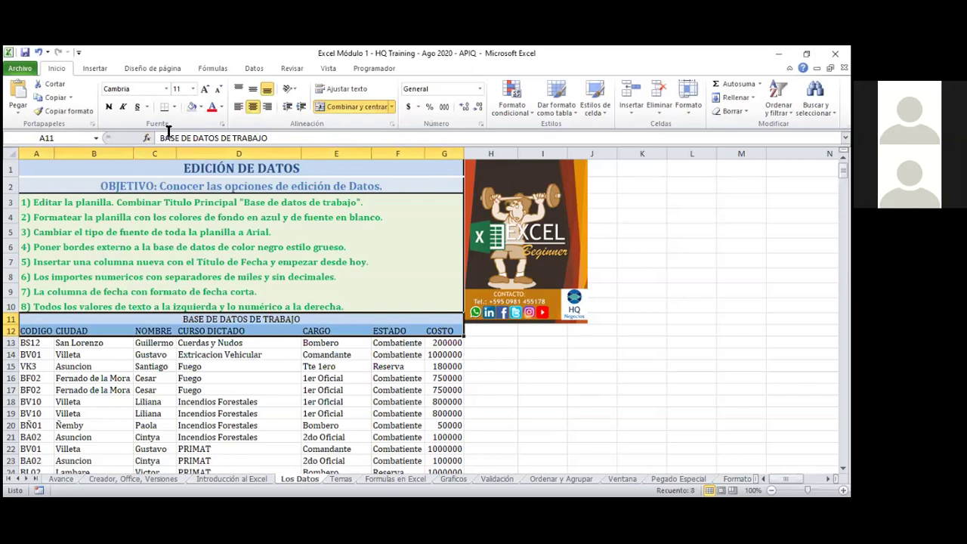
{"action": "left_click", "coordinate": [222, 108]}
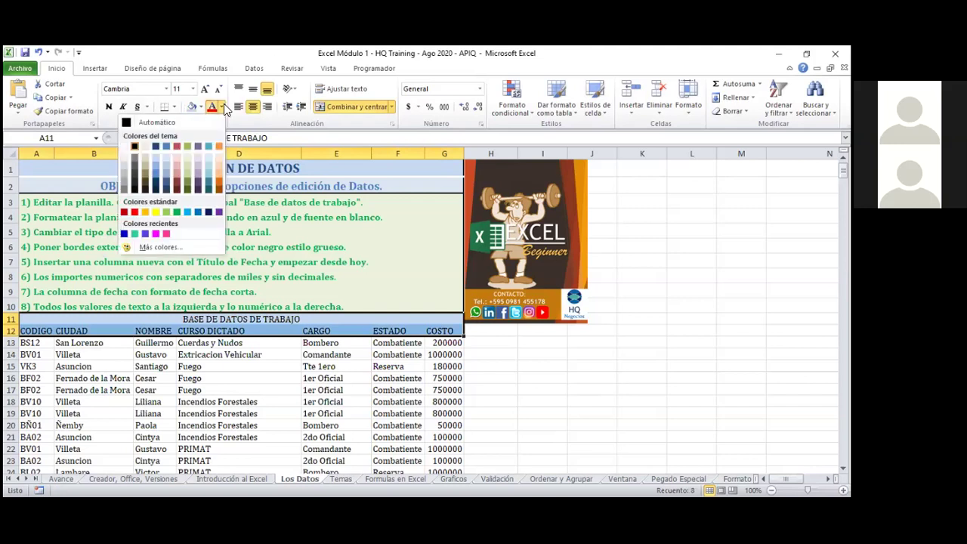
{"action": "left_click", "coordinate": [123, 147]}
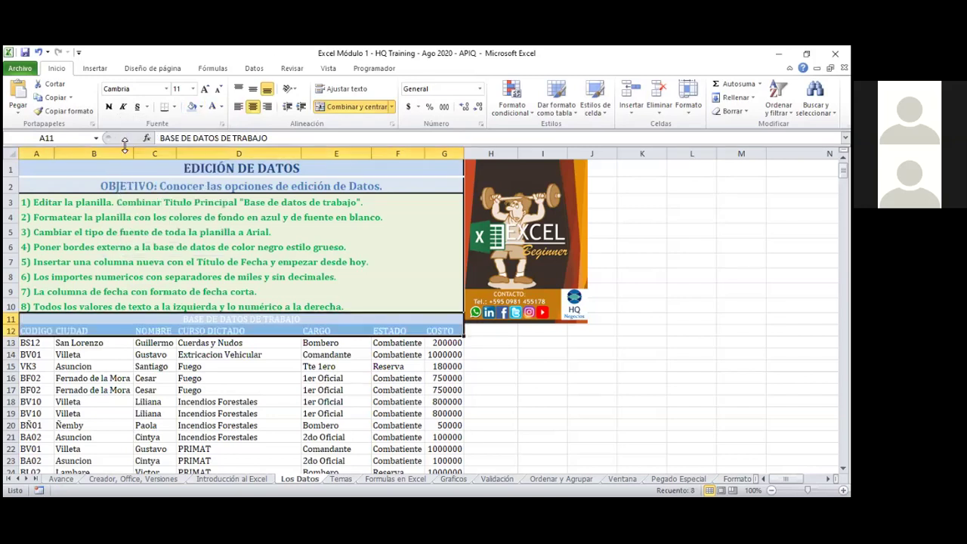
{"action": "left_click", "coordinate": [201, 107]}
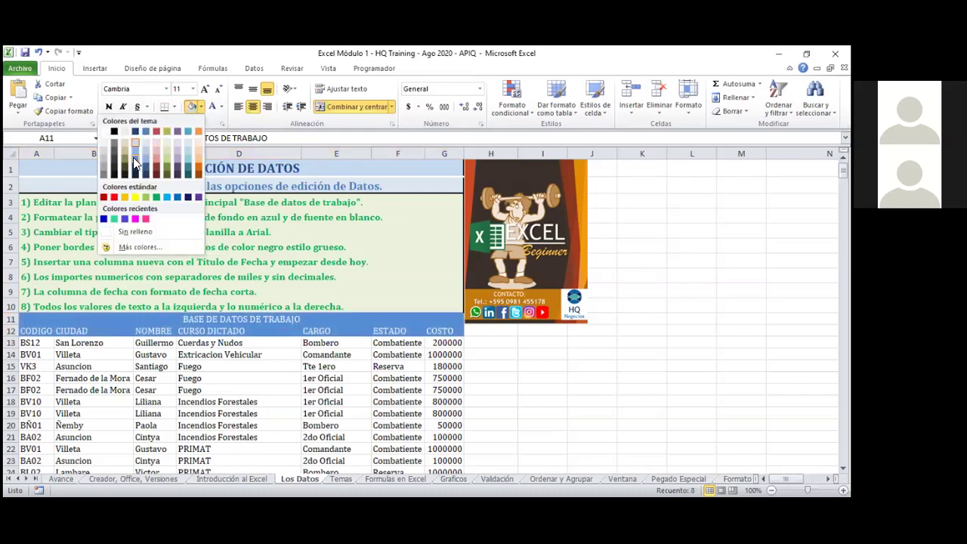
{"action": "left_click", "coordinate": [133, 157]}
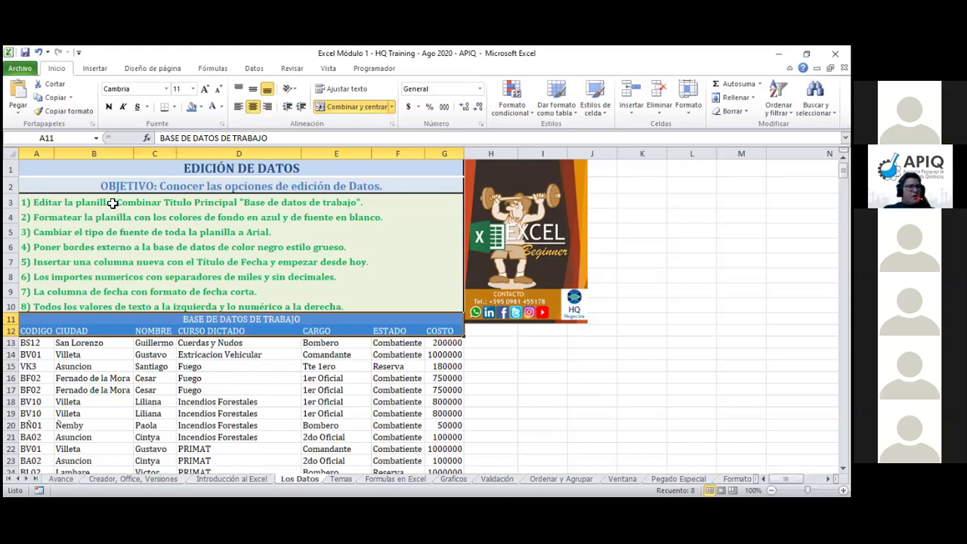
{"action": "double_click", "coordinate": [31, 168]}
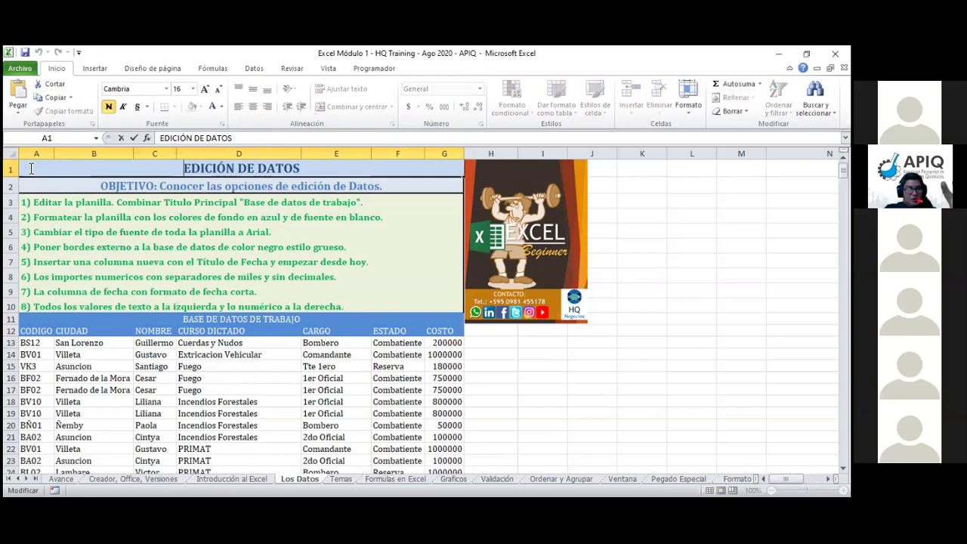
{"action": "left_click", "coordinate": [38, 190]}
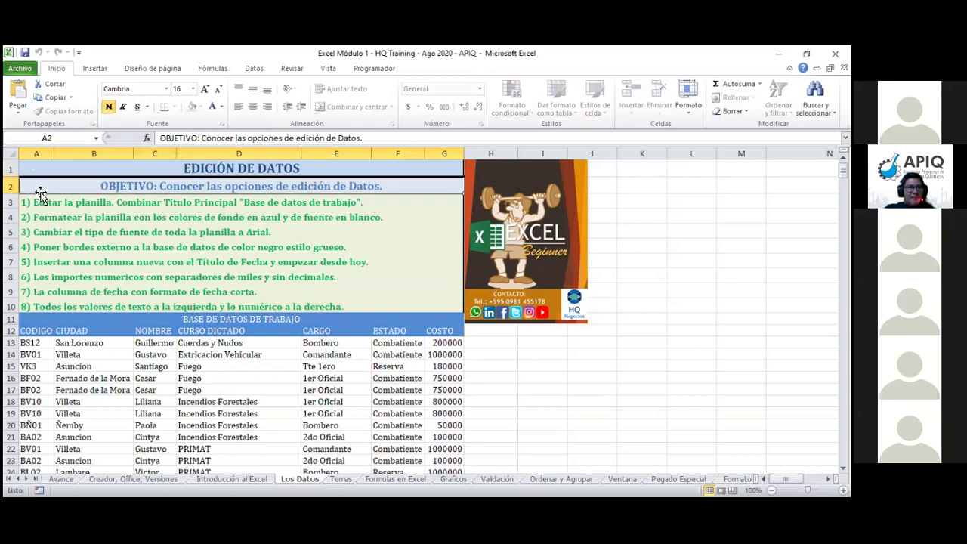
{"action": "left_click", "coordinate": [49, 169]}
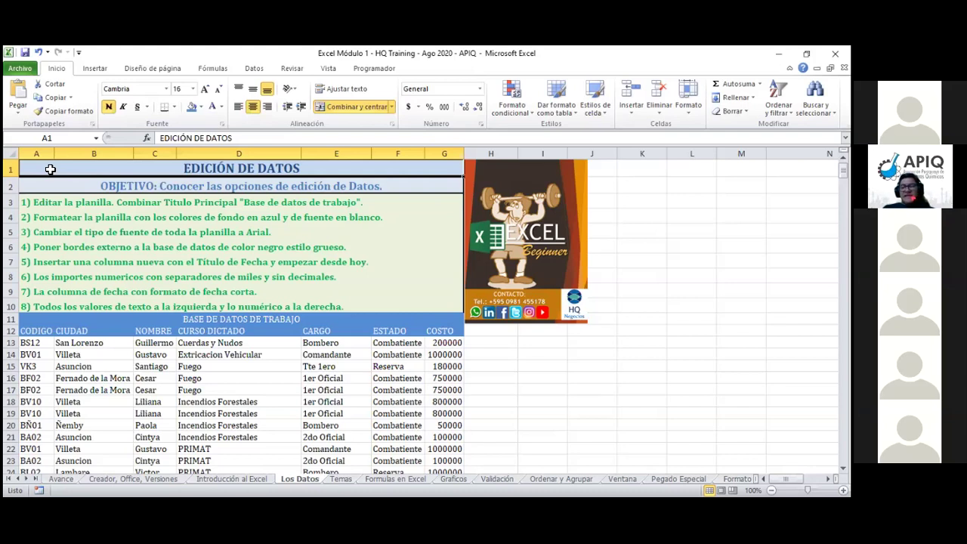
{"action": "key", "text": "shift+Down"}
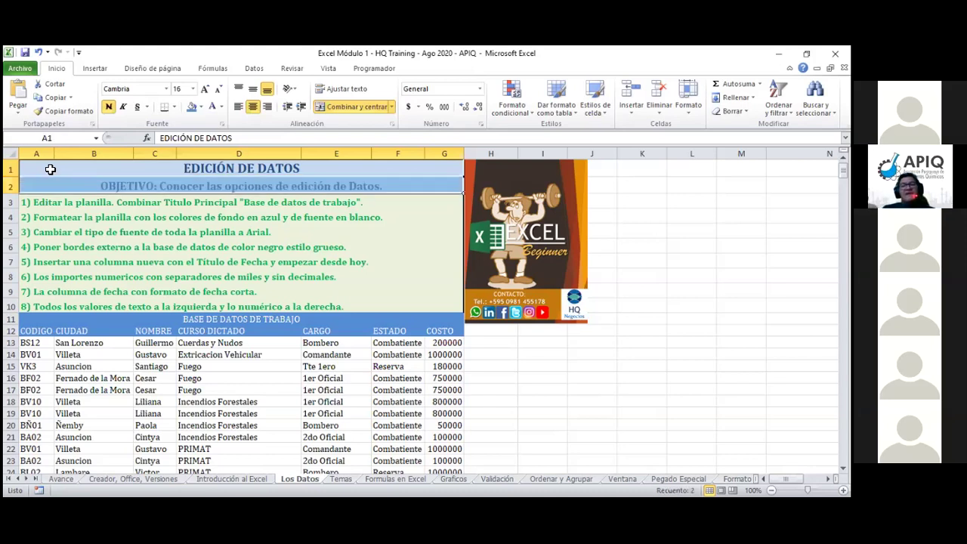
{"action": "key", "text": "Right"}
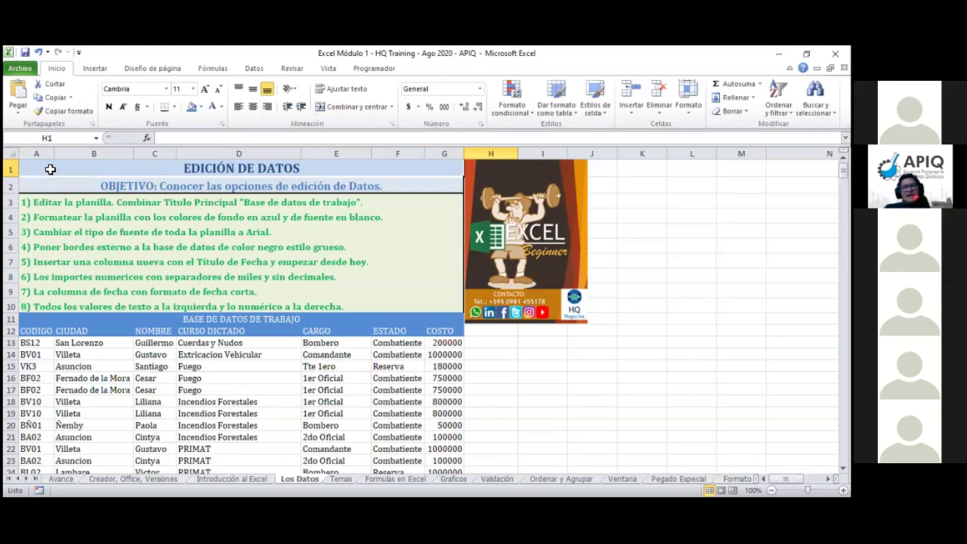
{"action": "key", "text": "ctrl+shift+Right"}
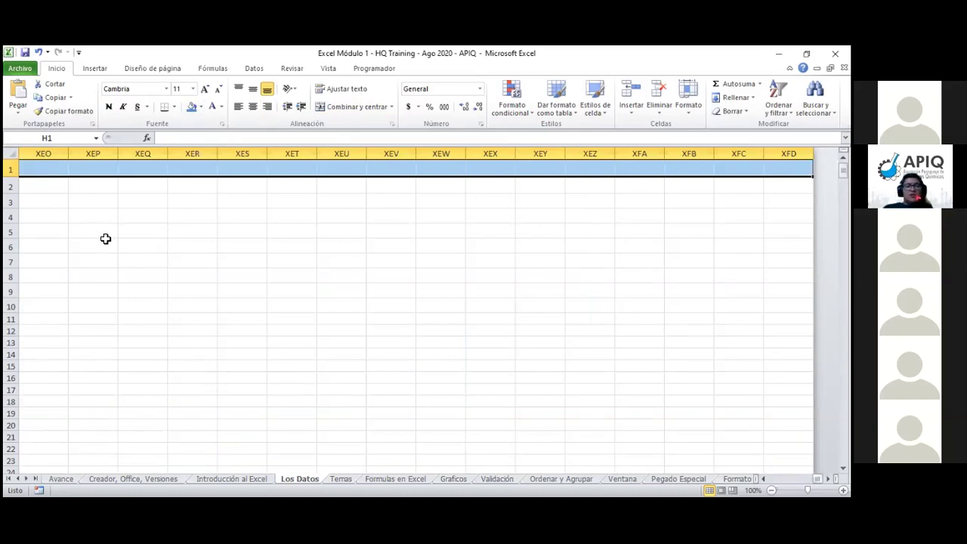
{"action": "left_click", "coordinate": [165, 247]}
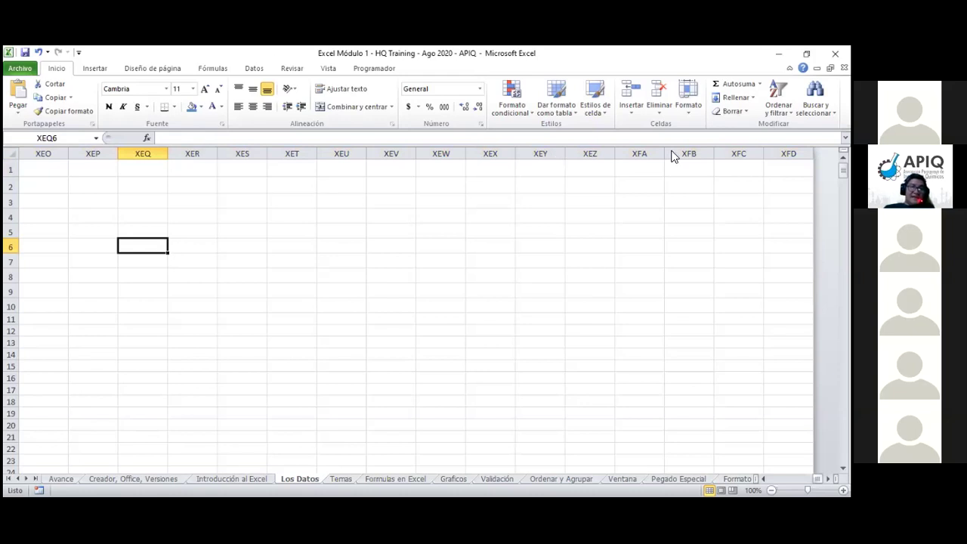
{"action": "left_click", "coordinate": [38, 53]}
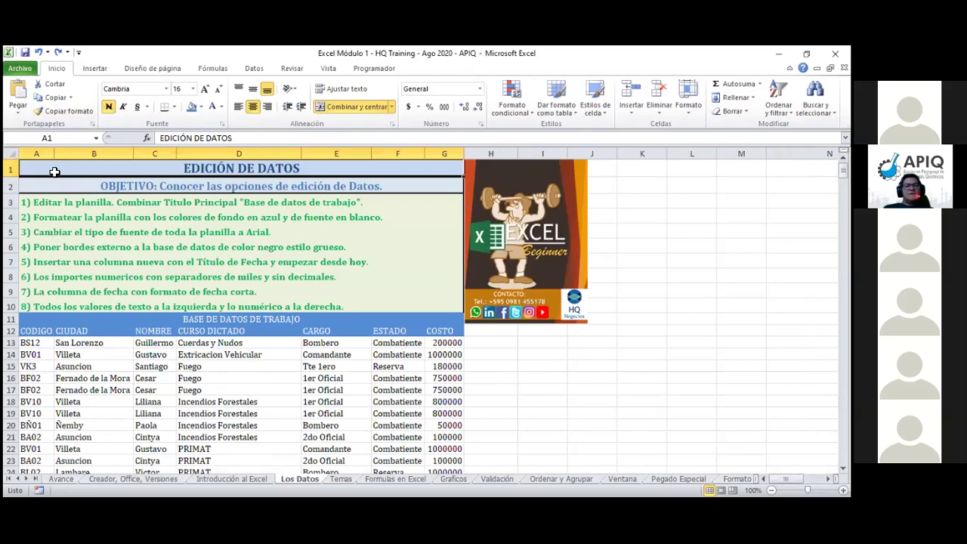
{"action": "key", "text": "shift+space"}
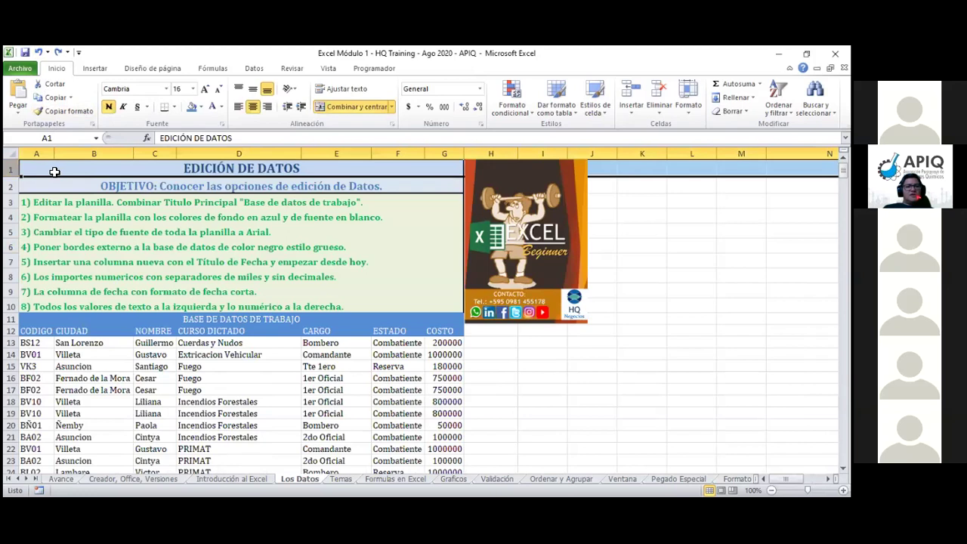
{"action": "key", "text": "ctrl+shift+Down"}
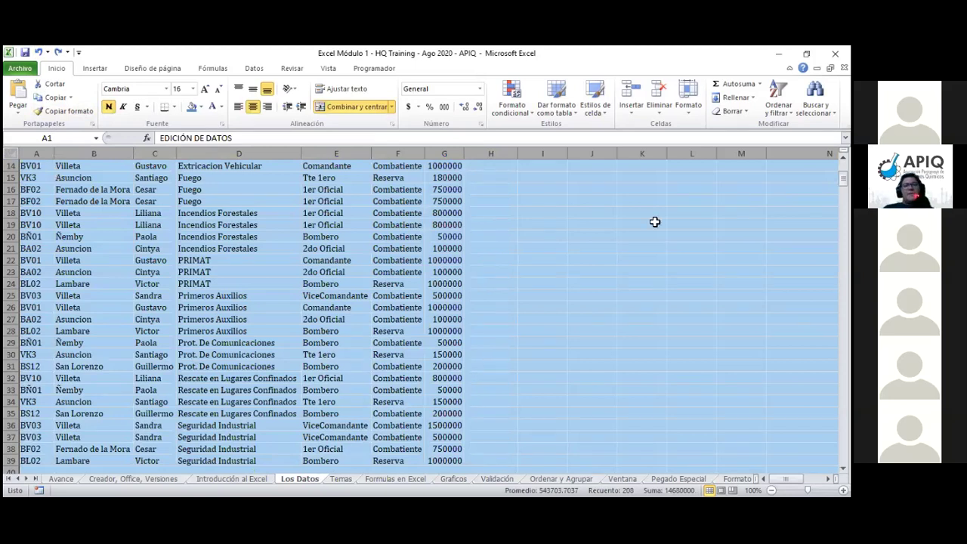
{"action": "left_click_drag", "start_coordinate": [842, 178], "coordinate": [843, 171]}
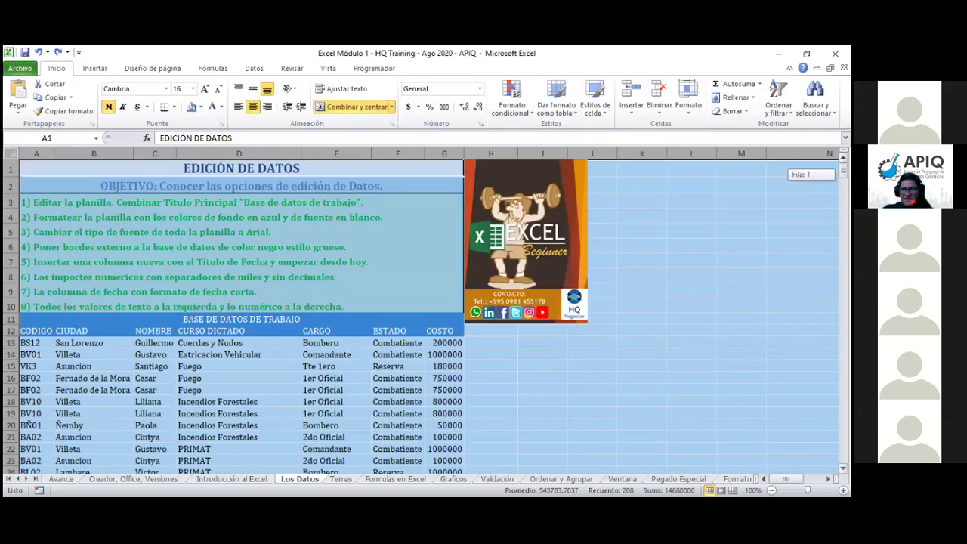
{"action": "left_click_drag", "start_coordinate": [842, 172], "coordinate": [842, 455]}
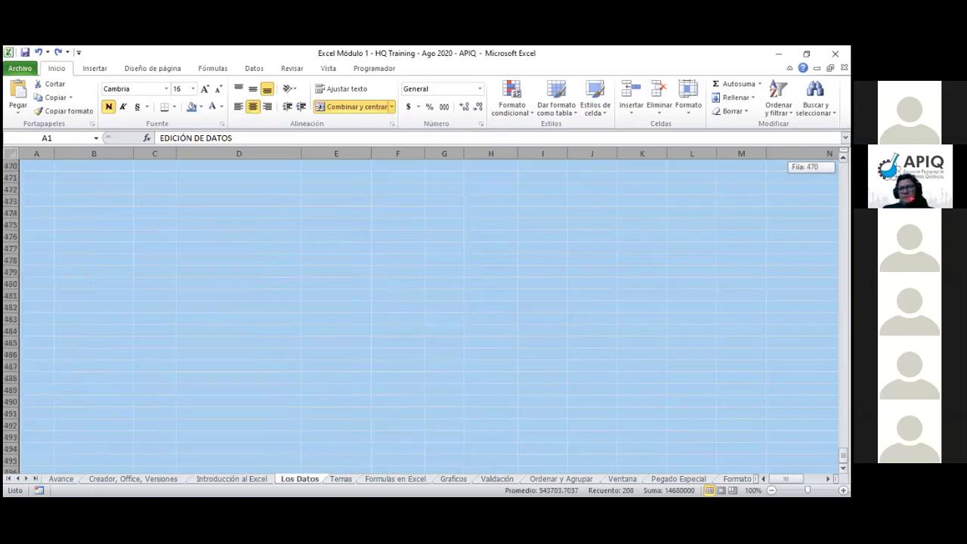
{"action": "left_click_drag", "start_coordinate": [843, 455], "coordinate": [842, 171]}
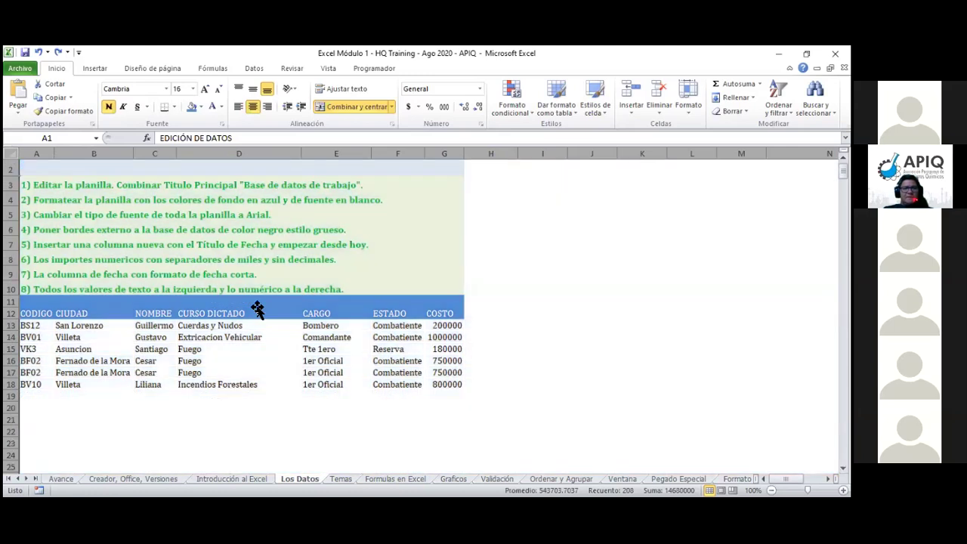
{"action": "left_click", "coordinate": [257, 304]}
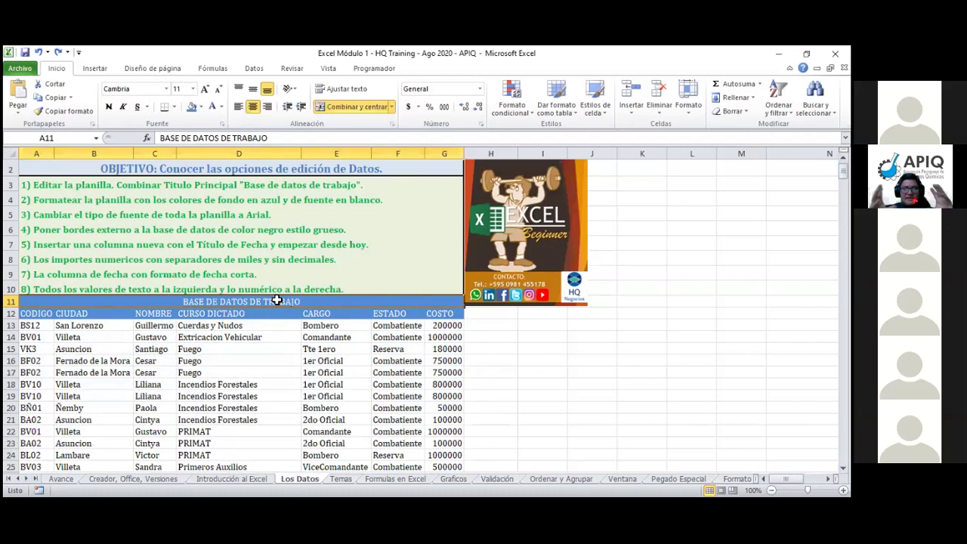
{"action": "key", "text": "ctrl+a"}
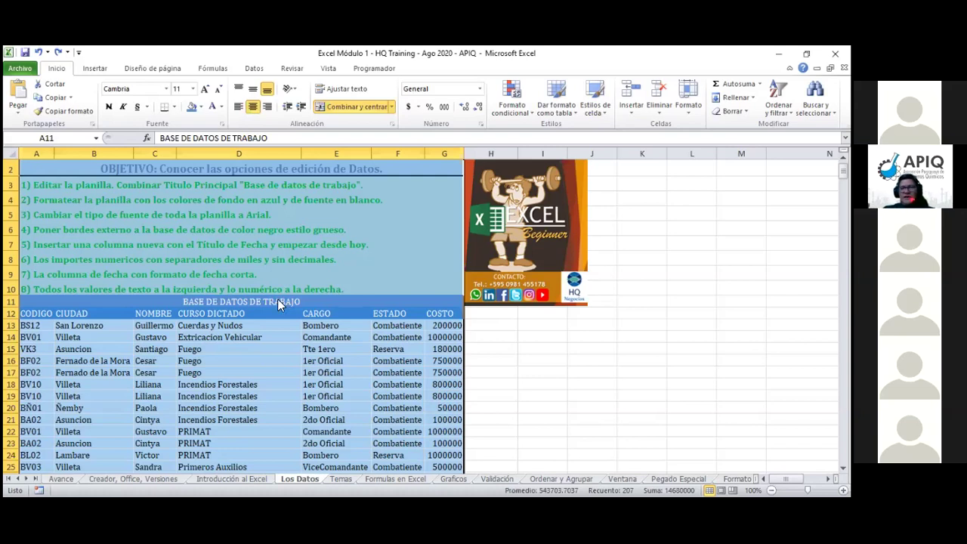
Select the entire Los Datos worksheet with Ctrl+A.
{"action": "mouse_move", "coordinate": [844, 171]}
{"action": "left_mouse_down"}
{"action": "mouse_move", "coordinate": [843, 183]}
{"action": "mouse_move", "coordinate": [844, 171]}
{"action": "left_mouse_up"}
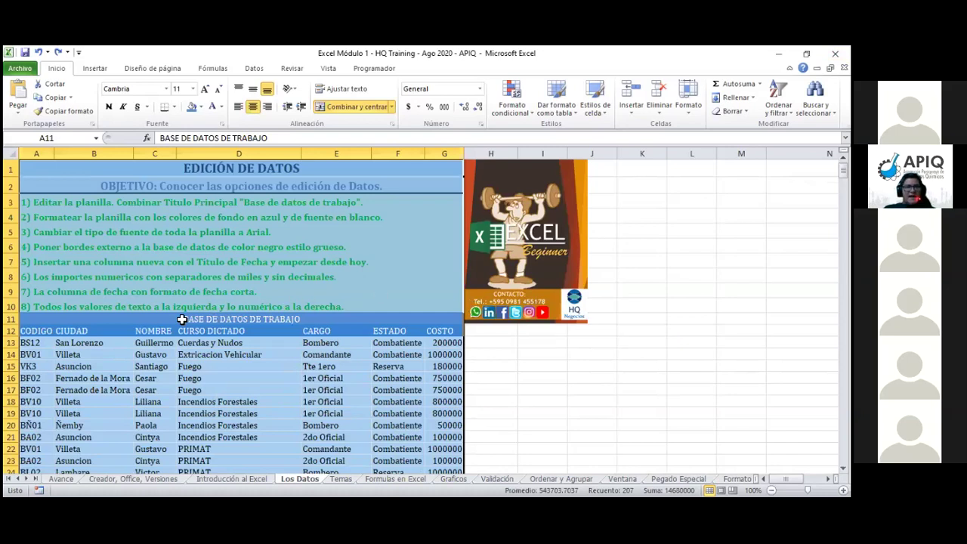
{"action": "key", "text": "ctrl+a"}
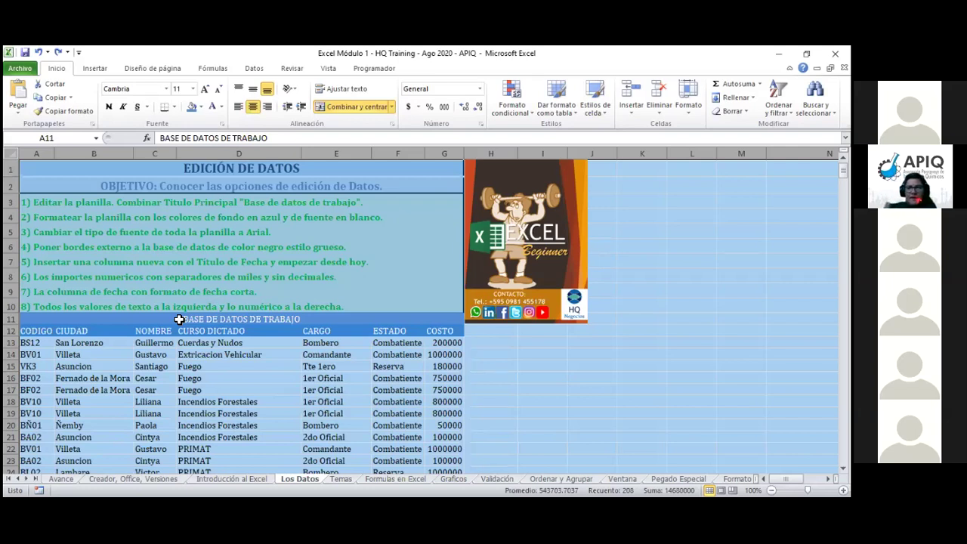
Change the whole sheet's font from Cambria to Arial, then deselect to view the result.
{"action": "left_click", "coordinate": [166, 89]}
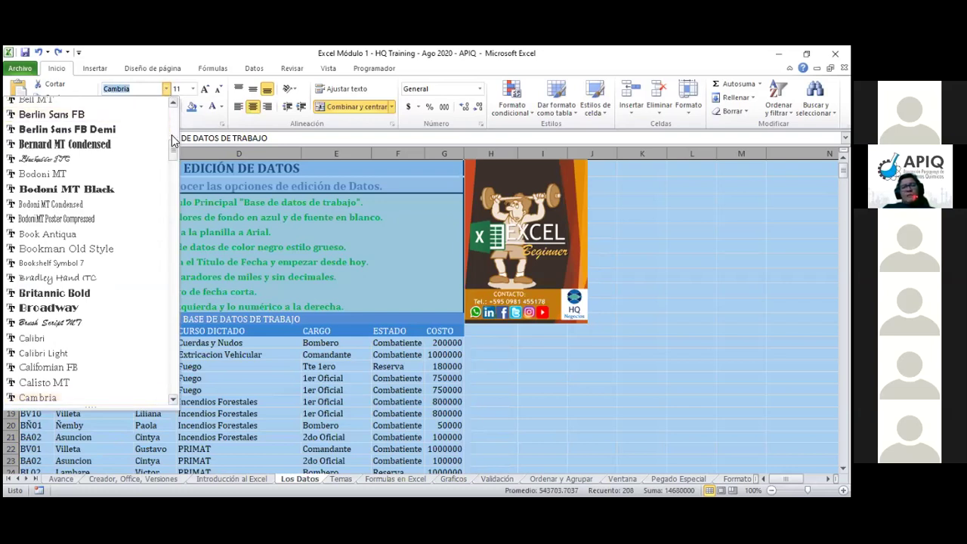
{"action": "left_click_drag", "start_coordinate": [170, 143], "coordinate": [176, 118]}
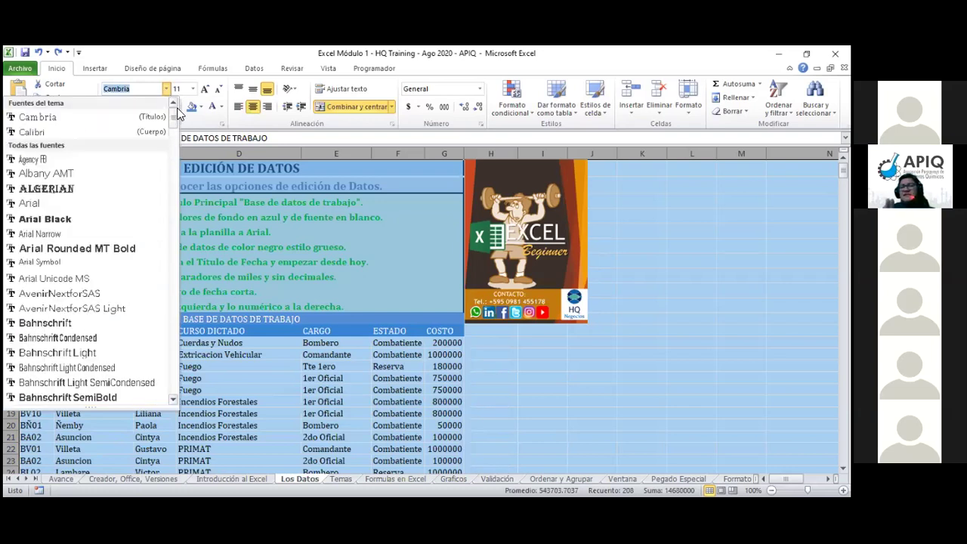
{"action": "left_click", "coordinate": [98, 205]}
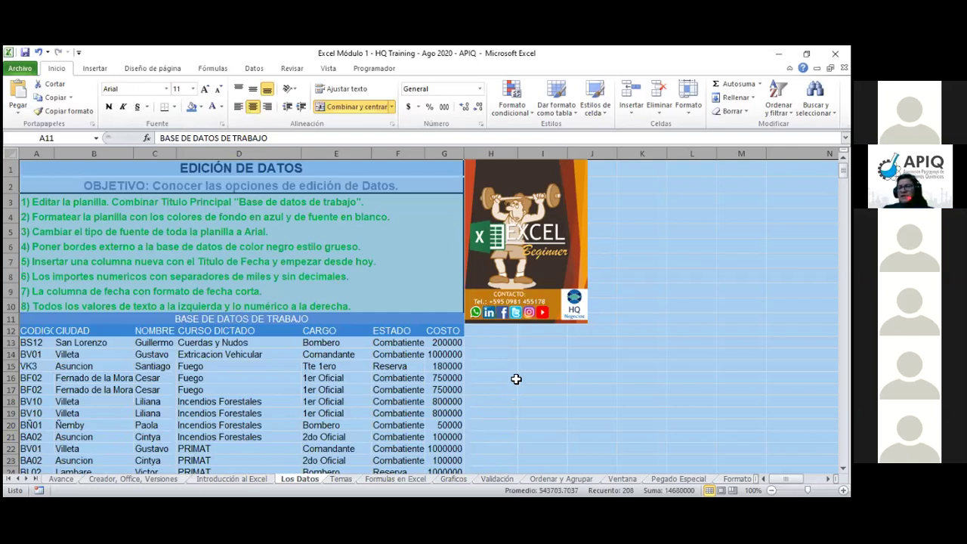
{"action": "left_click", "coordinate": [497, 354]}
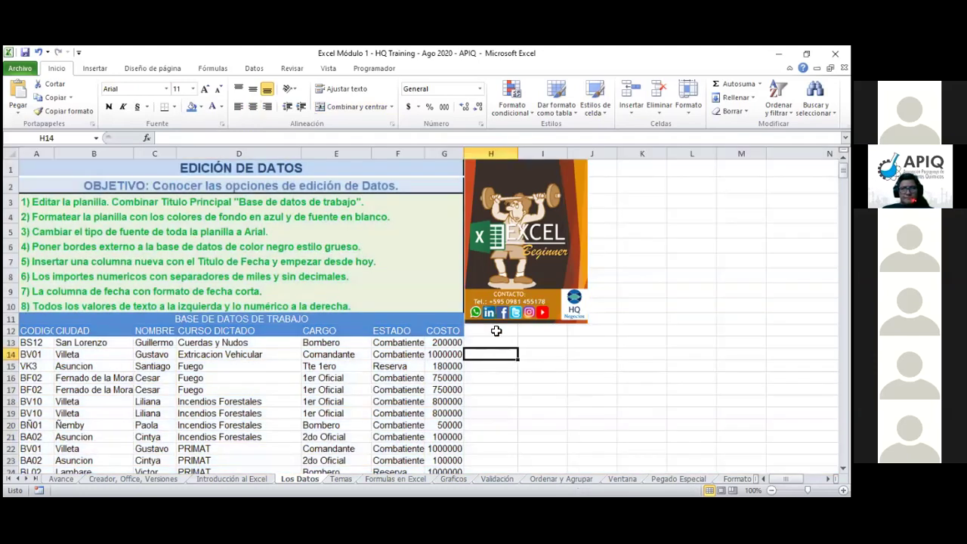